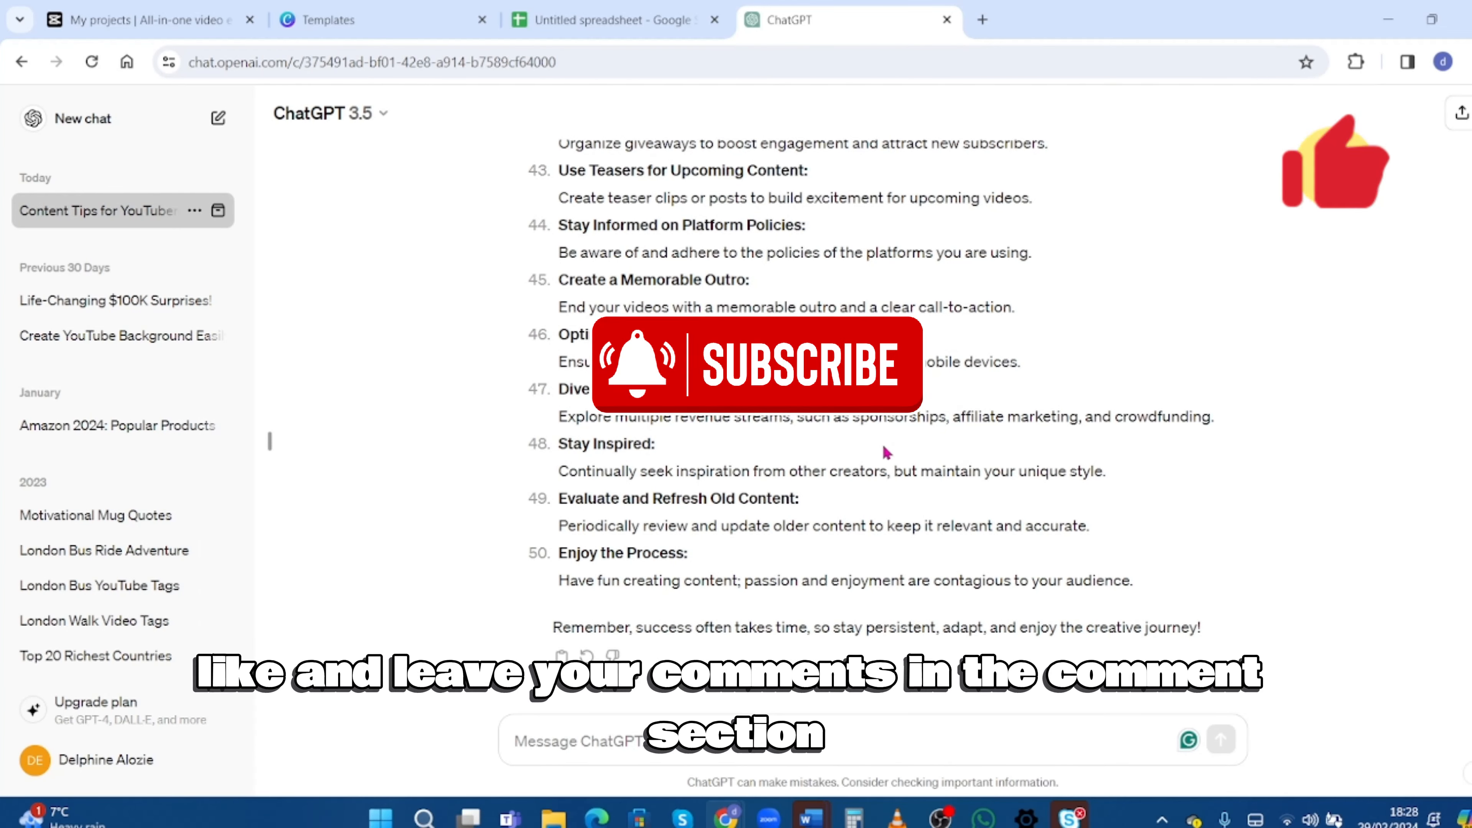
Copy all 50 tips from ChatGPT's answer, from "Know Your Audience" through "Enjoy the Process"
{"action": "scroll", "coordinate": [779, 471], "scroll_direction": "up", "scroll_amount": 20}
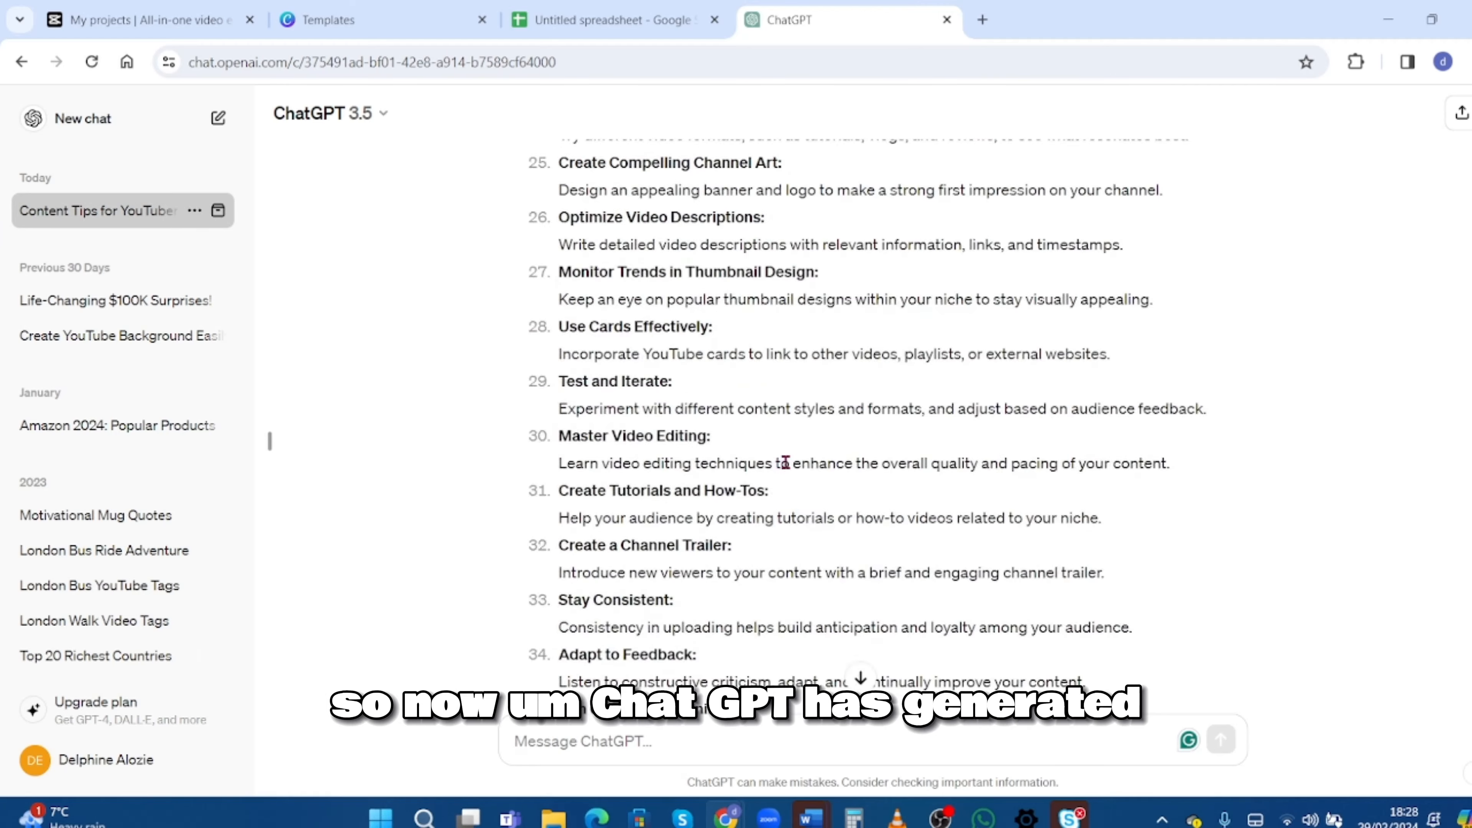
{"action": "scroll", "coordinate": [822, 440], "scroll_direction": "up", "scroll_amount": 5}
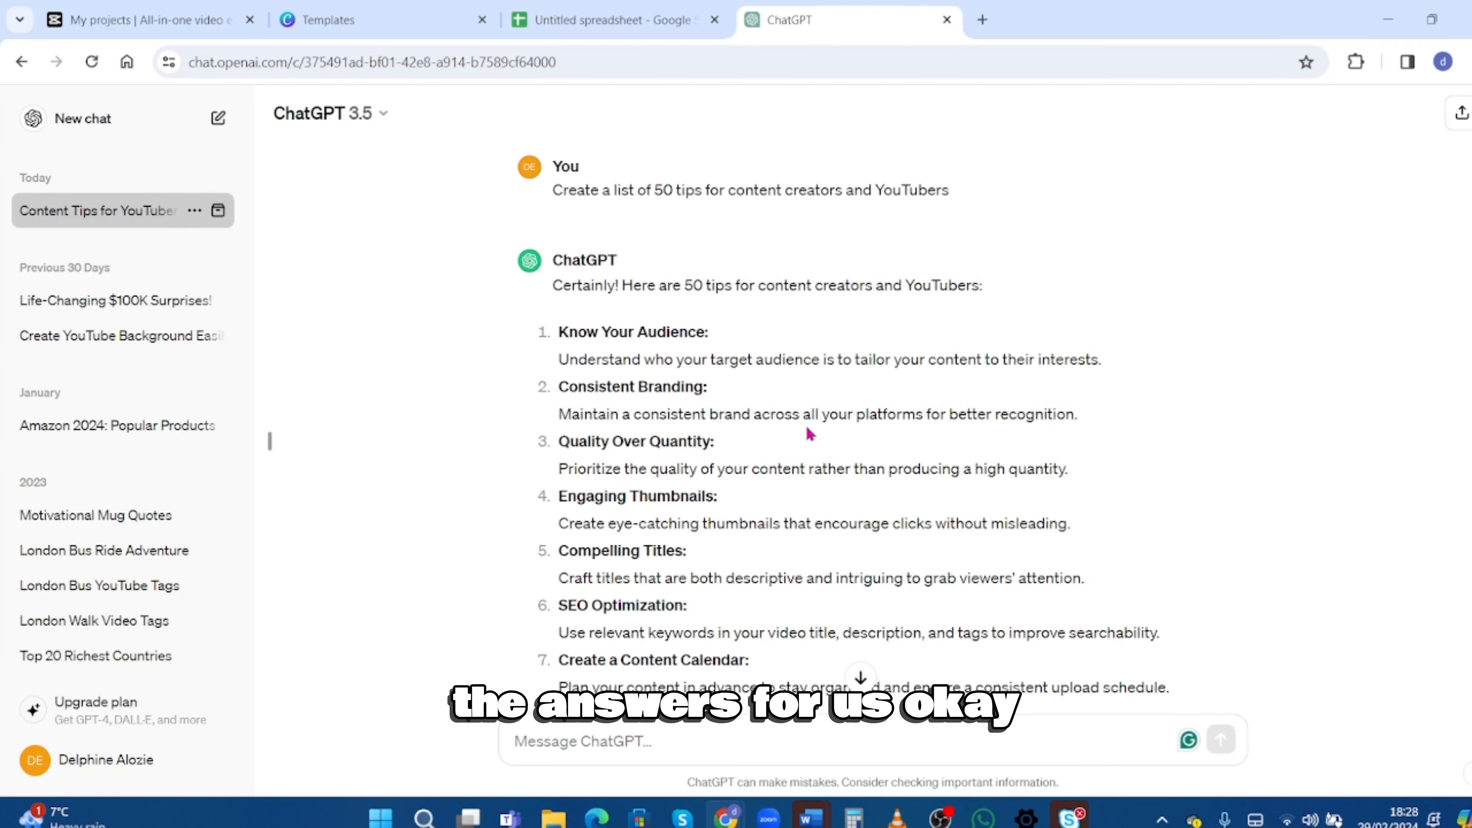
{"action": "scroll", "coordinate": [810, 441], "scroll_direction": "down", "scroll_amount": 18}
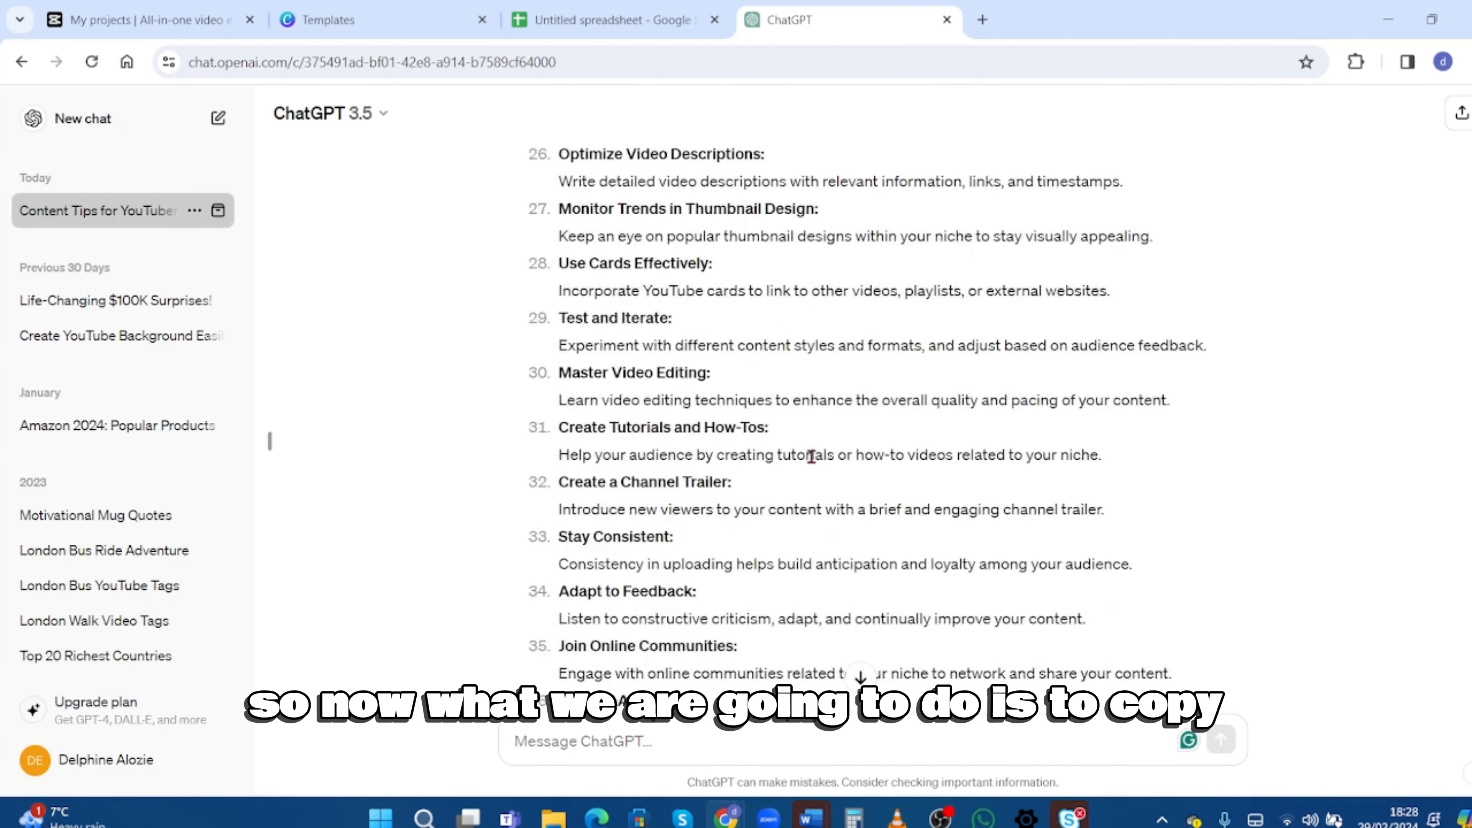
{"action": "scroll", "coordinate": [810, 455], "scroll_direction": "down", "scroll_amount": 15}
{"action": "scroll", "coordinate": [807, 458], "scroll_direction": "up", "scroll_amount": 20}
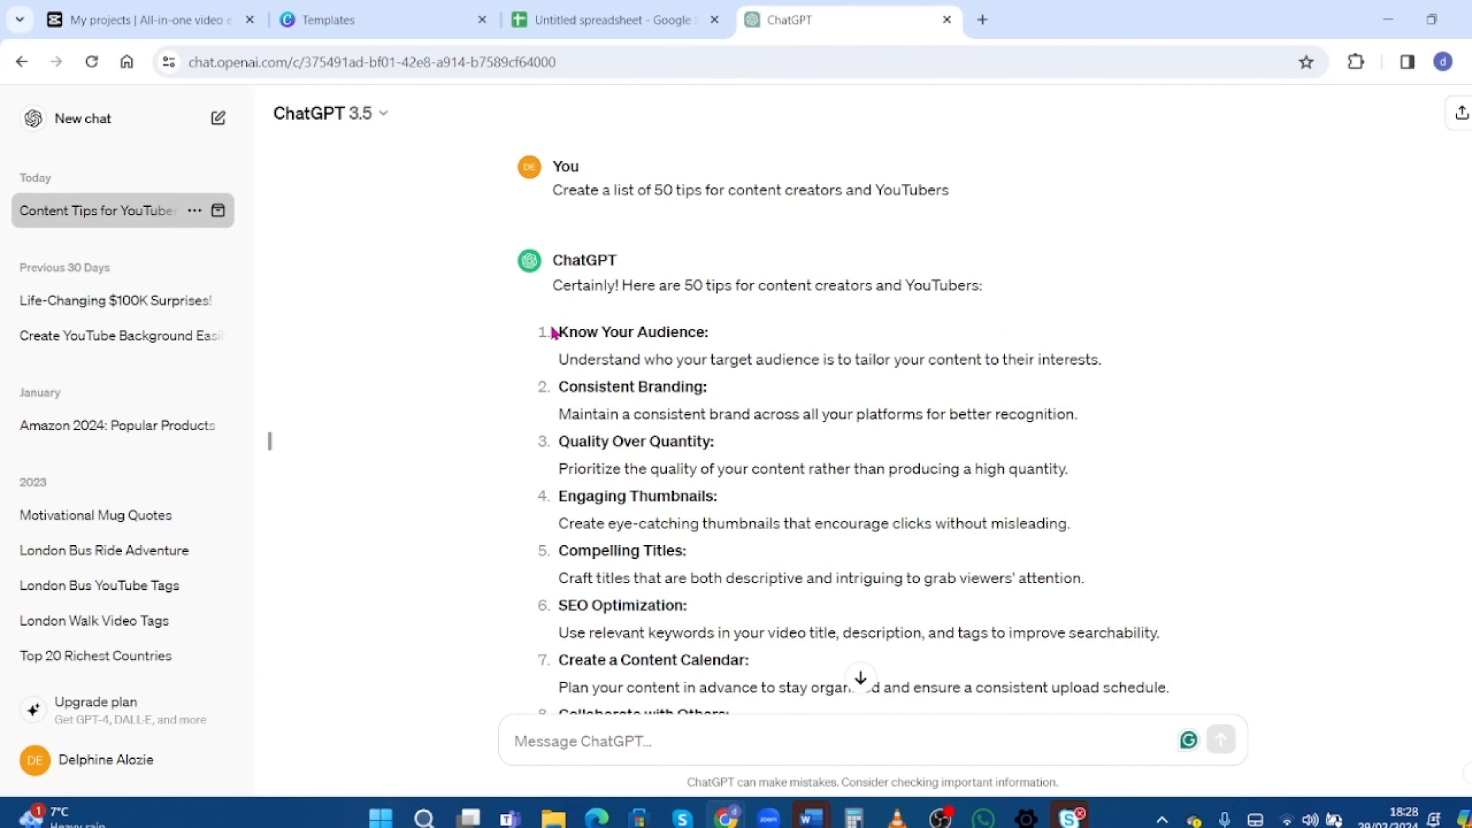
{"action": "mouse_move", "coordinate": [562, 331]}
{"action": "left_mouse_down"}
{"action": "mouse_move", "coordinate": [1025, 571]}
{"action": "mouse_move", "coordinate": [1066, 523]}
{"action": "mouse_move", "coordinate": [1094, 578]}
{"action": "mouse_move", "coordinate": [1174, 596]}
{"action": "left_mouse_up"}
{"action": "scroll", "coordinate": [1066, 525], "scroll_direction": "down", "scroll_amount": 10}
{"action": "scroll", "coordinate": [1068, 530], "scroll_direction": "down", "scroll_amount": 20}
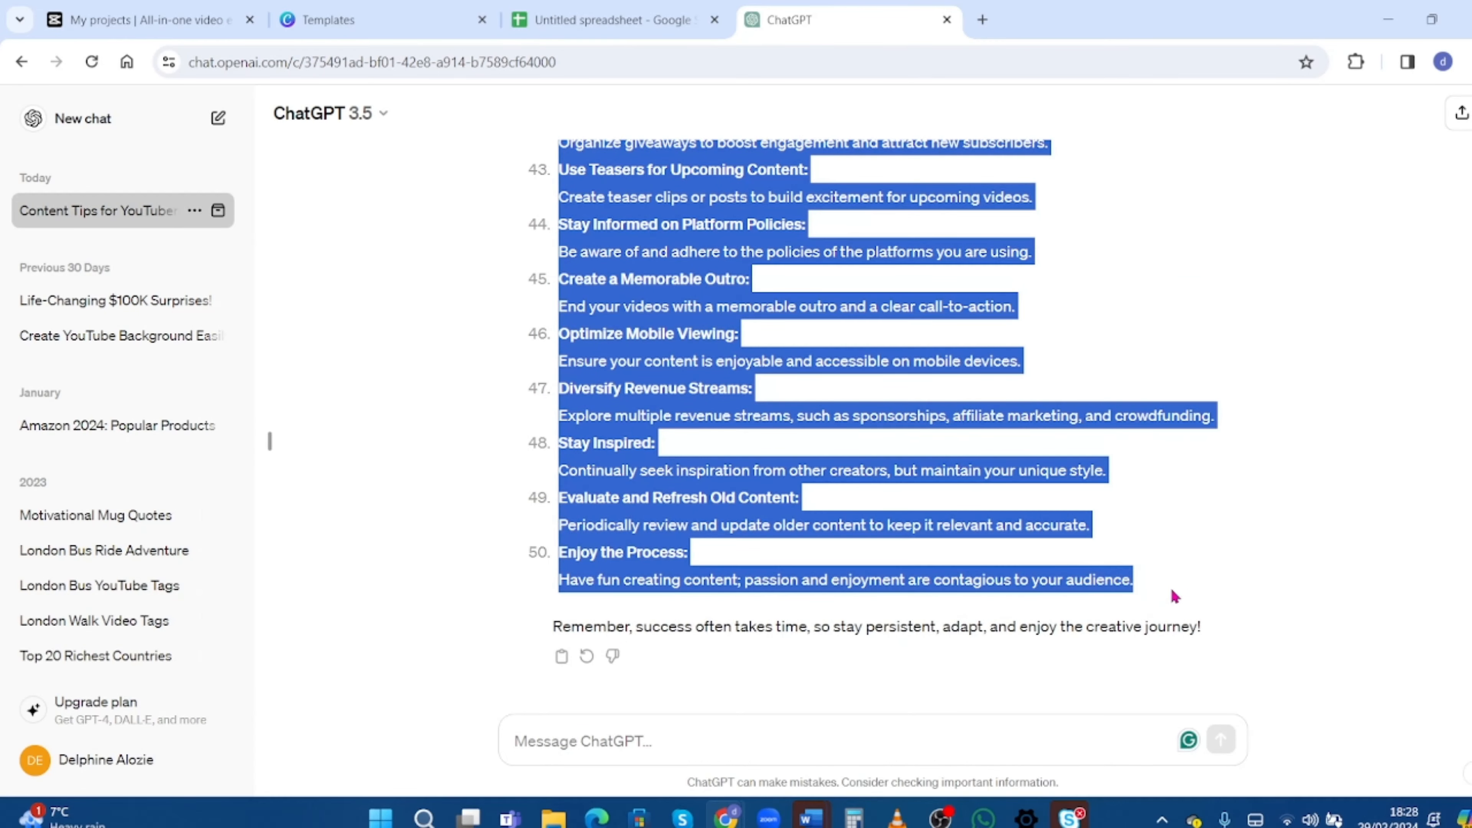
{"action": "right_click", "coordinate": [633, 526]}
{"action": "left_click", "coordinate": [662, 547]}
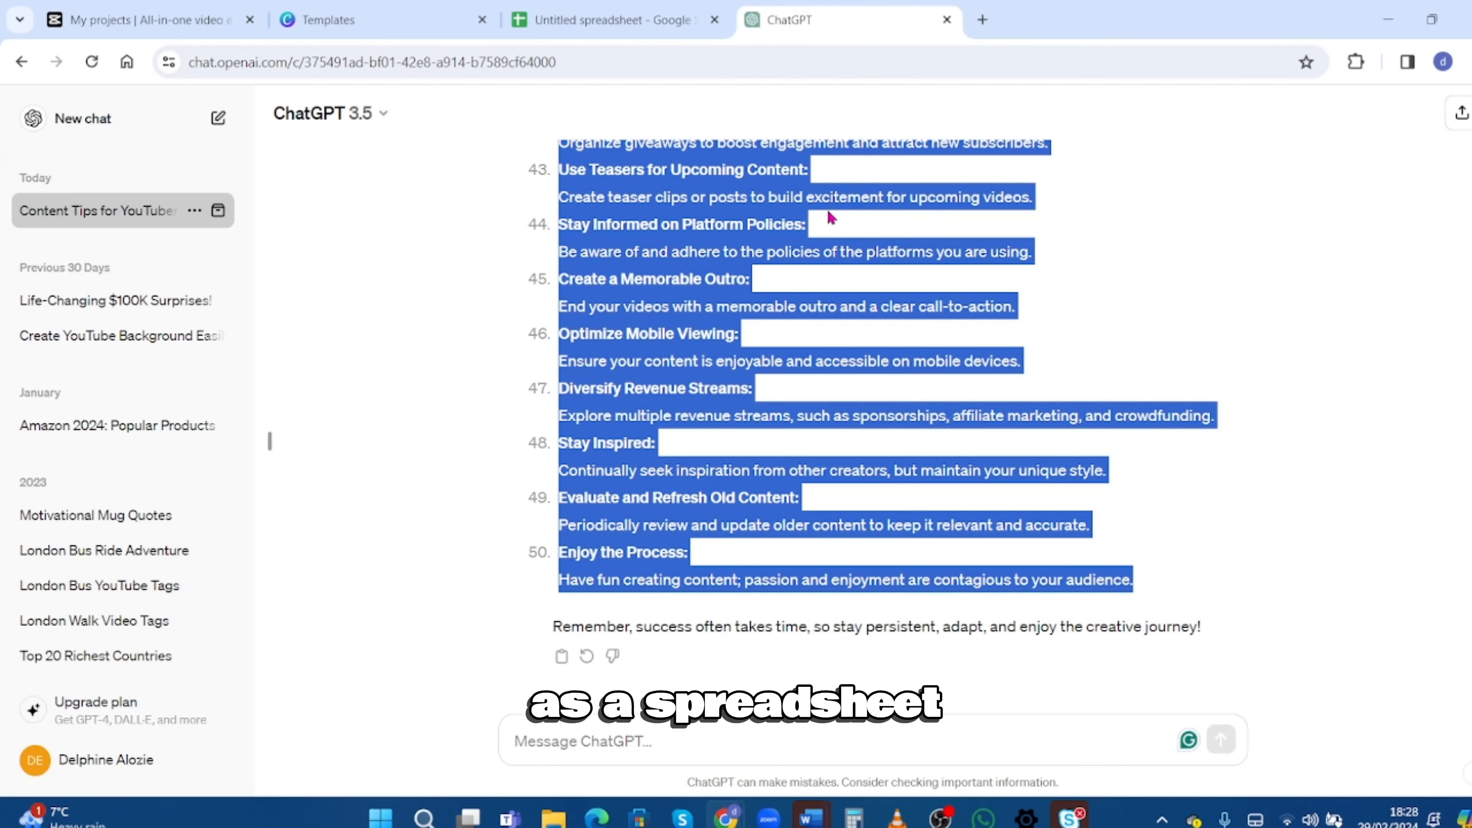
Switch to the untitled Google Sheets spreadsheet and paste the copied tips starting in cell A1
{"action": "left_click", "coordinate": [609, 22]}
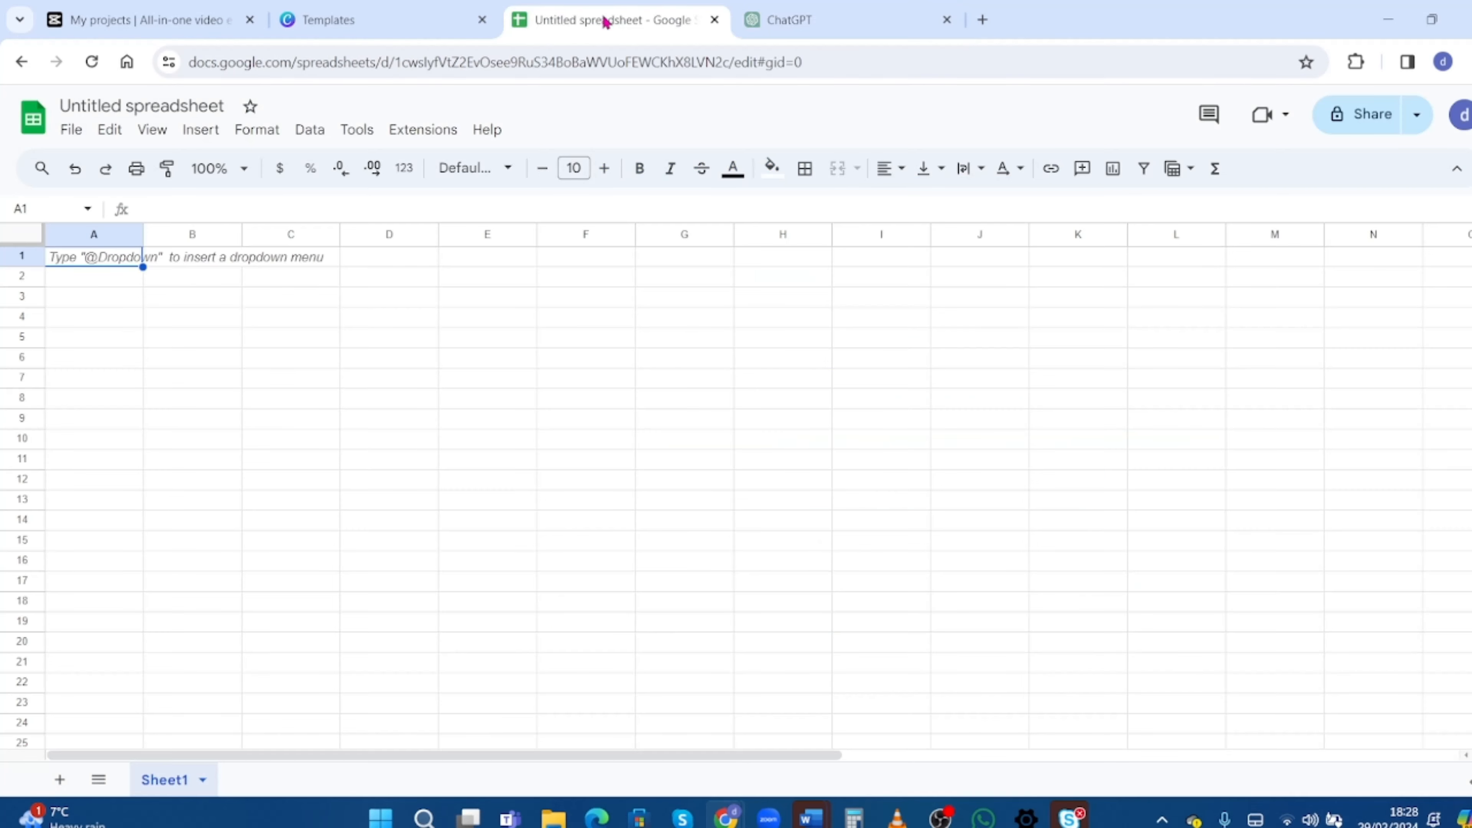
{"action": "right_click", "coordinate": [70, 259]}
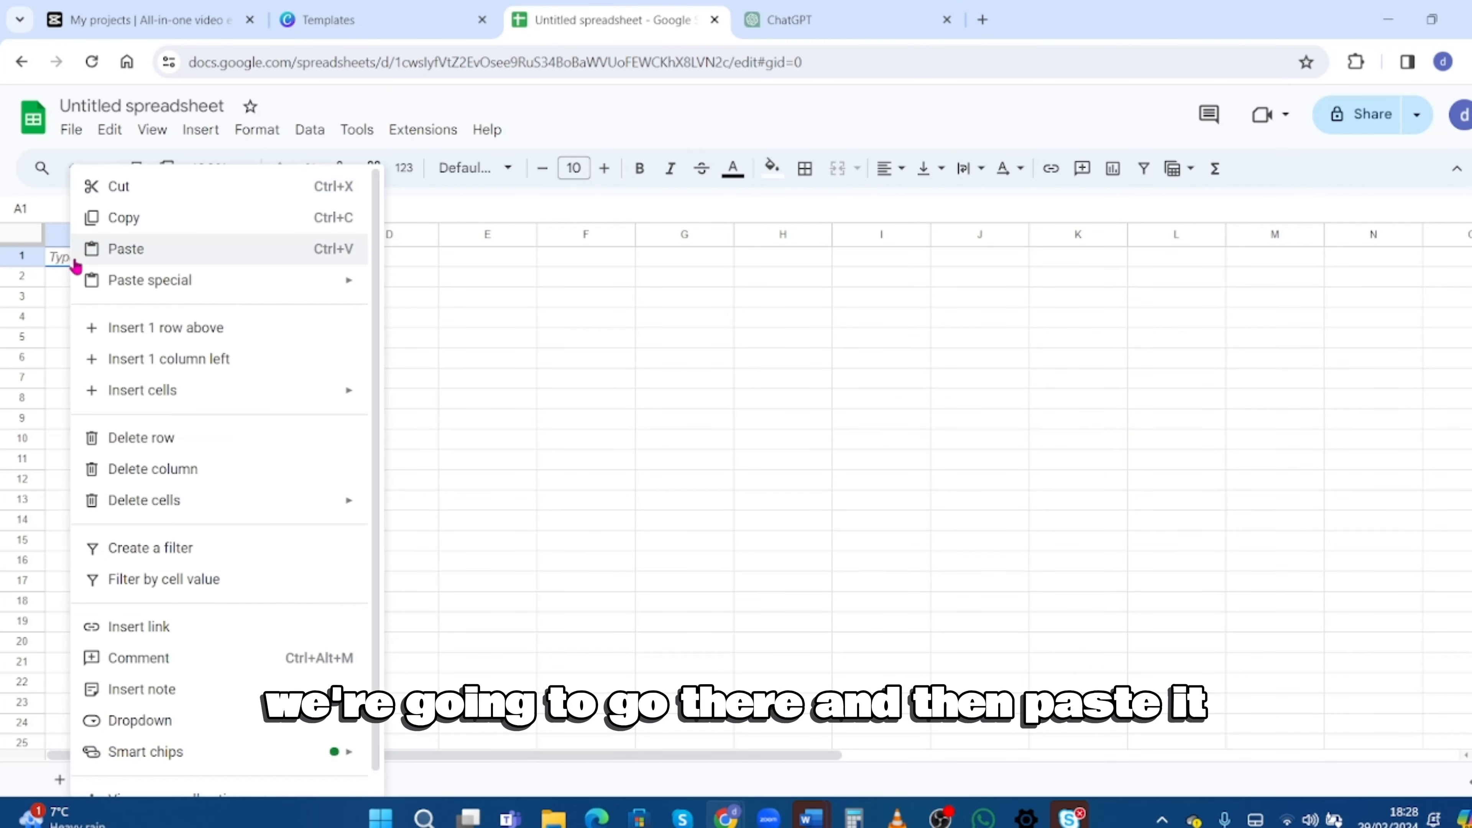
{"action": "left_click", "coordinate": [126, 250]}
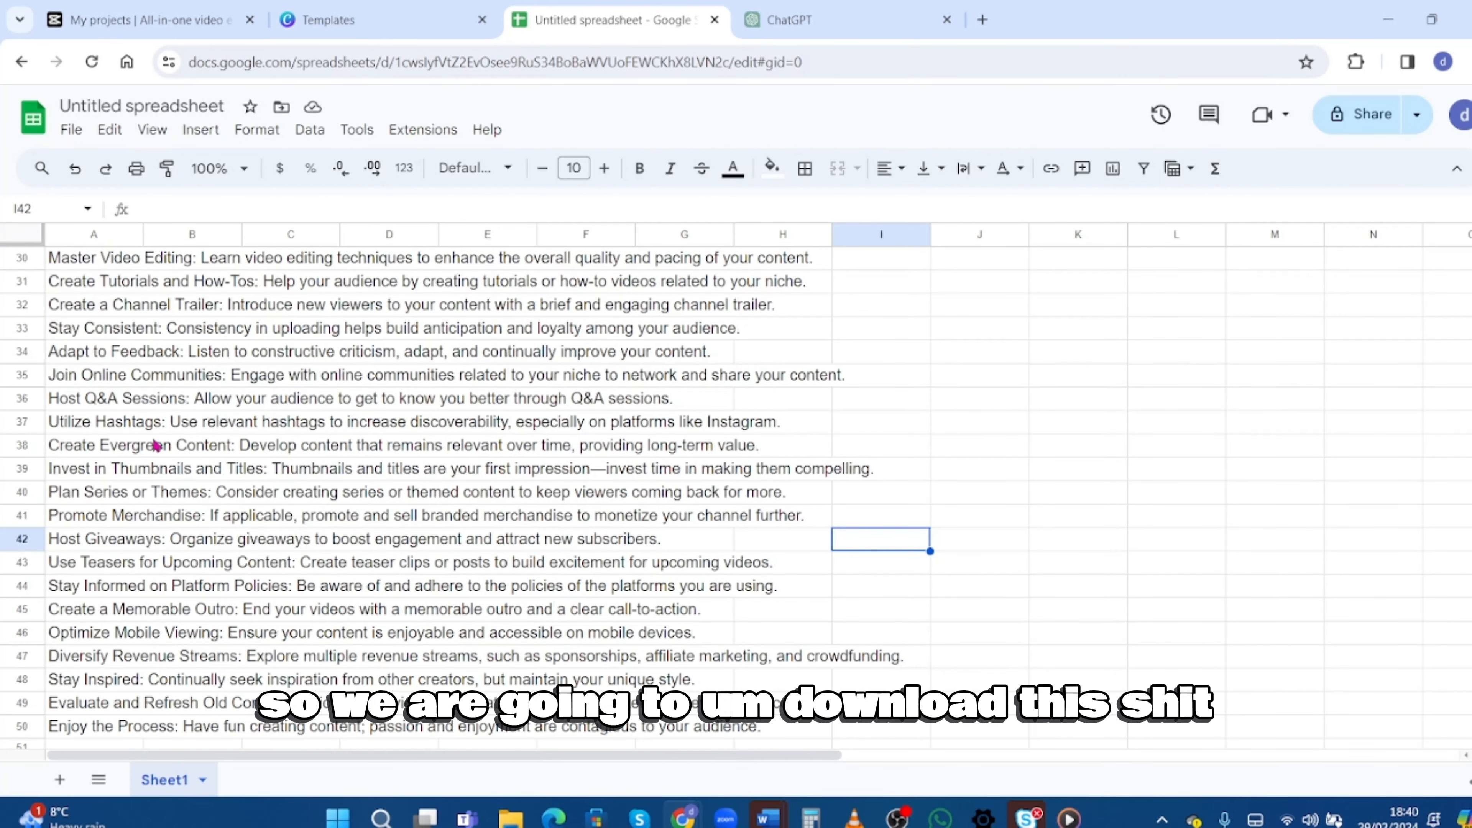
Download the sheet of tips as a Comma Separated Values (.csv) file
{"action": "left_click", "coordinate": [76, 286]}
{"action": "right_click", "coordinate": [76, 286]}
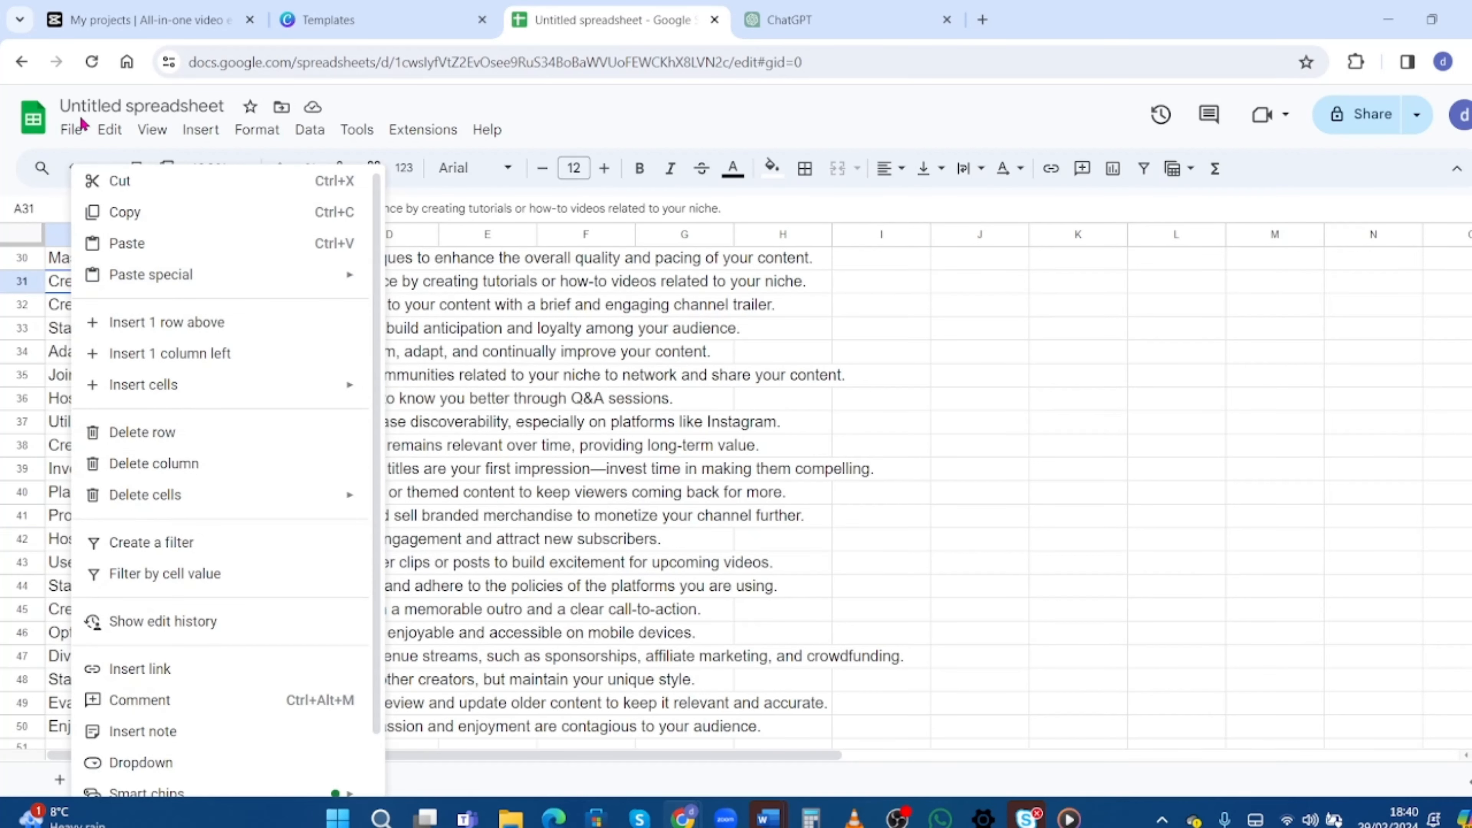
{"action": "left_click", "coordinate": [75, 134]}
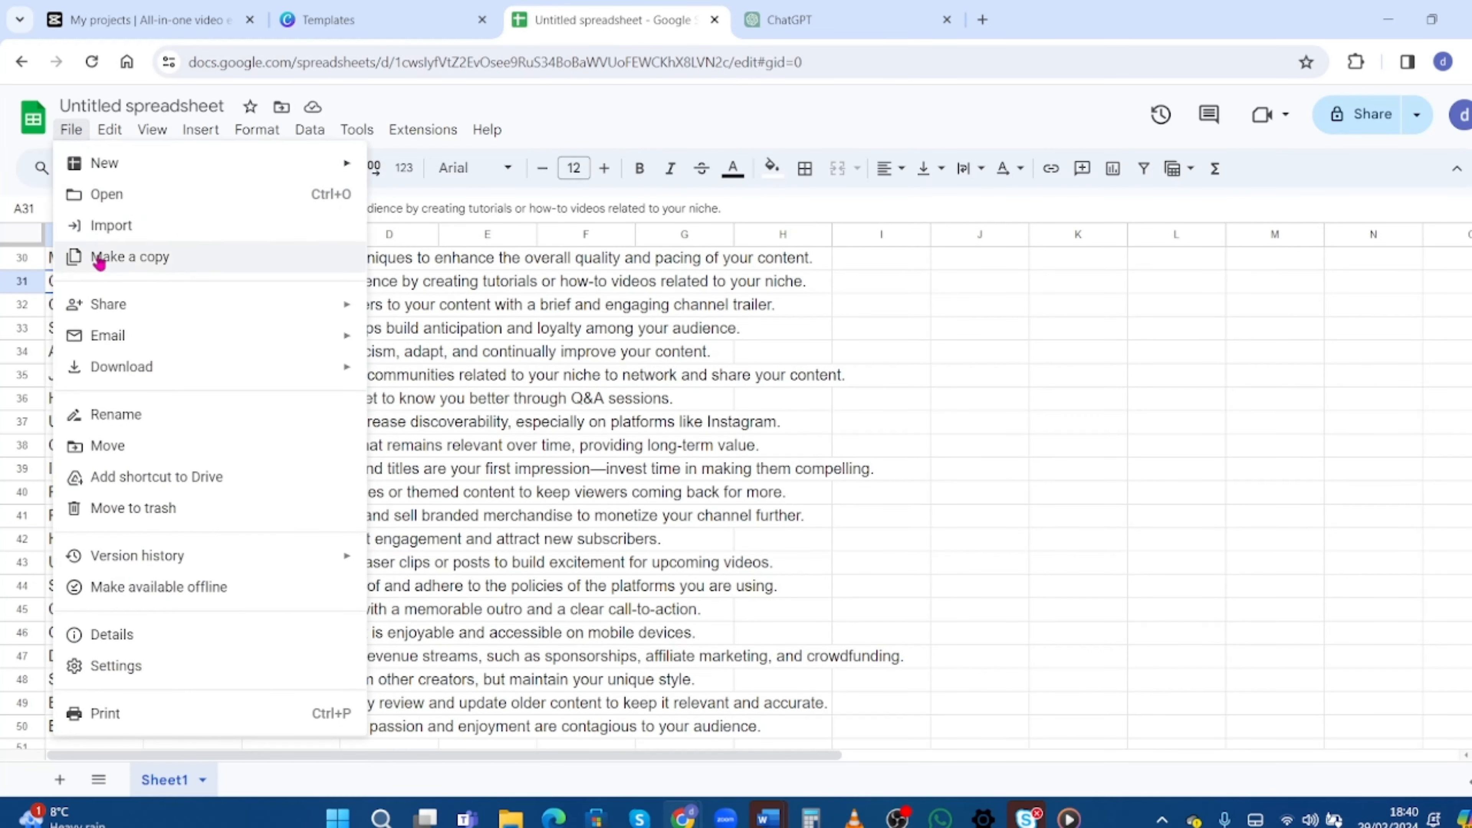
{"action": "mouse_move", "coordinate": [129, 369]}
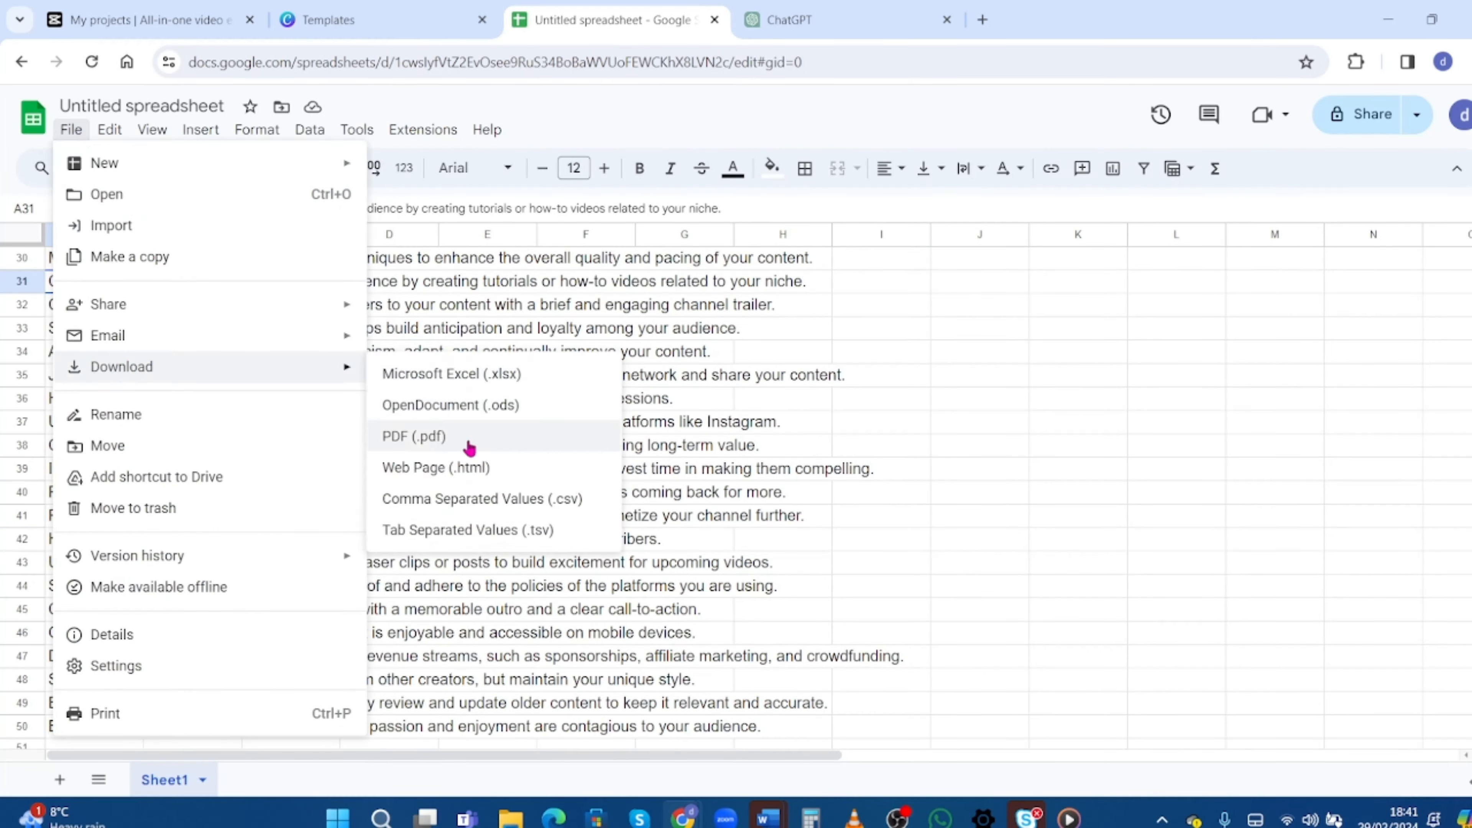
{"action": "left_click", "coordinate": [549, 502]}
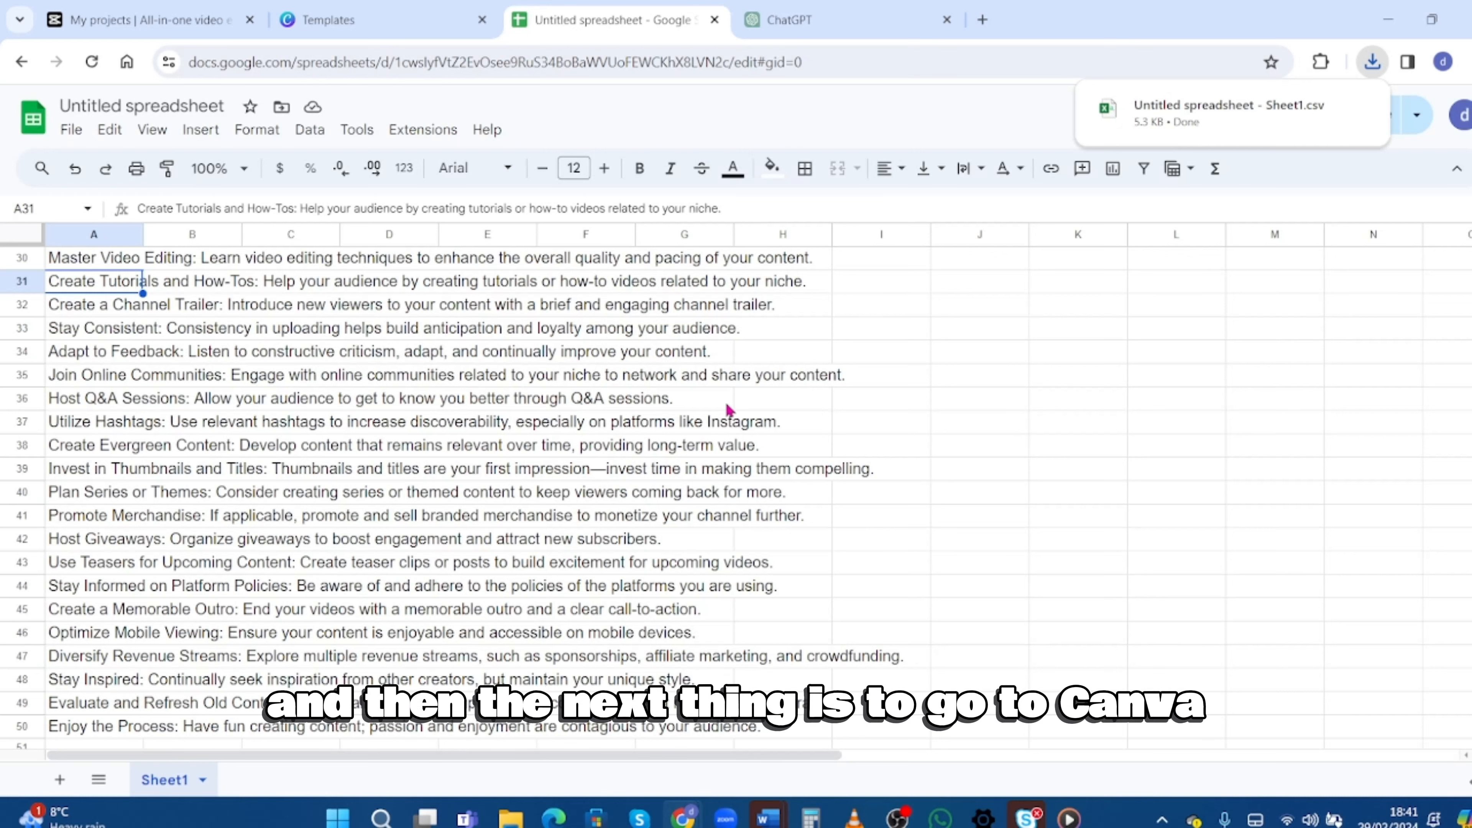
Switch to Canva and create a new blank Mobile Video design
{"action": "left_click", "coordinate": [335, 29]}
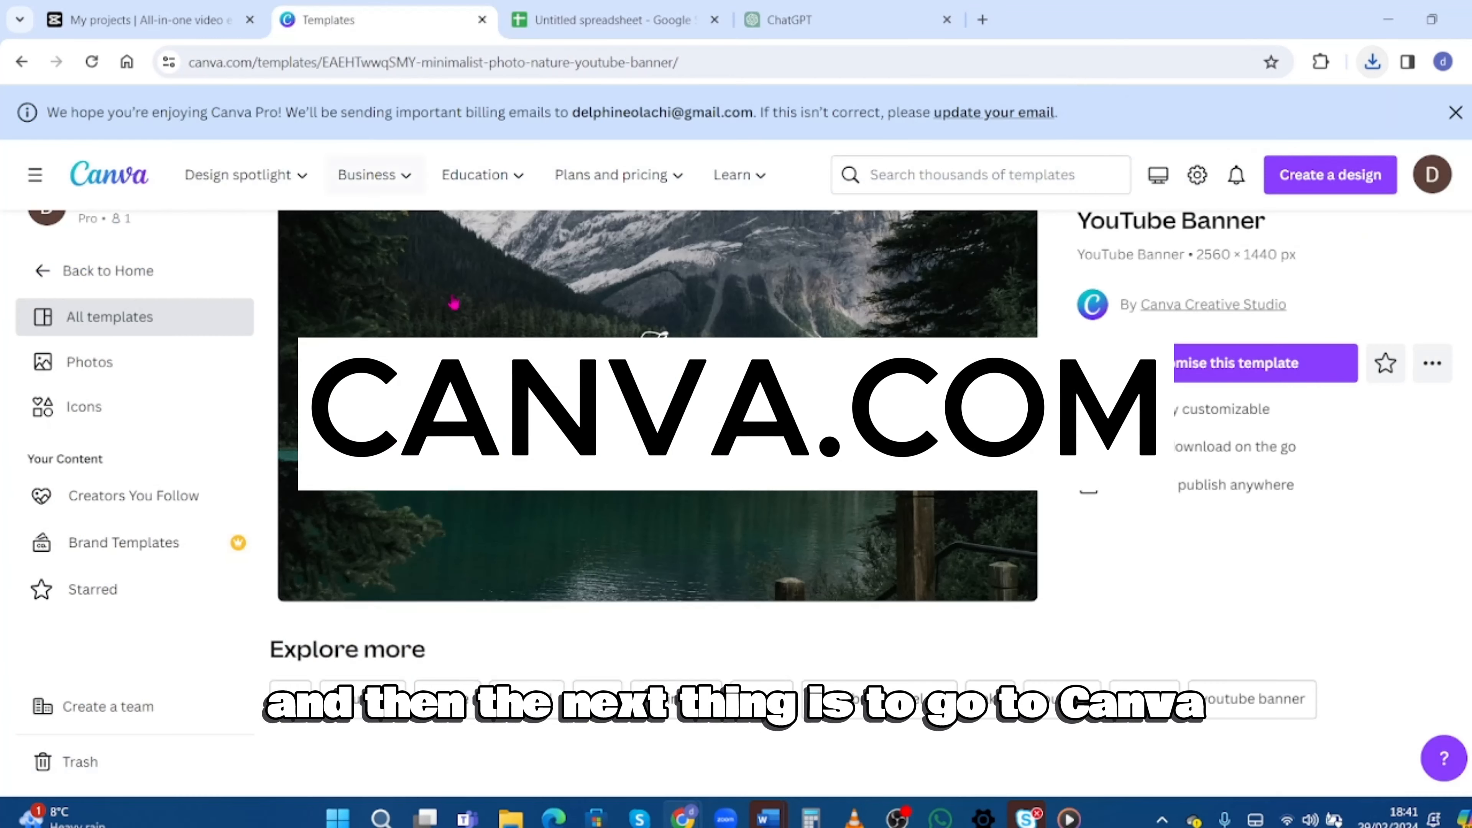
{"action": "left_click", "coordinate": [1315, 174]}
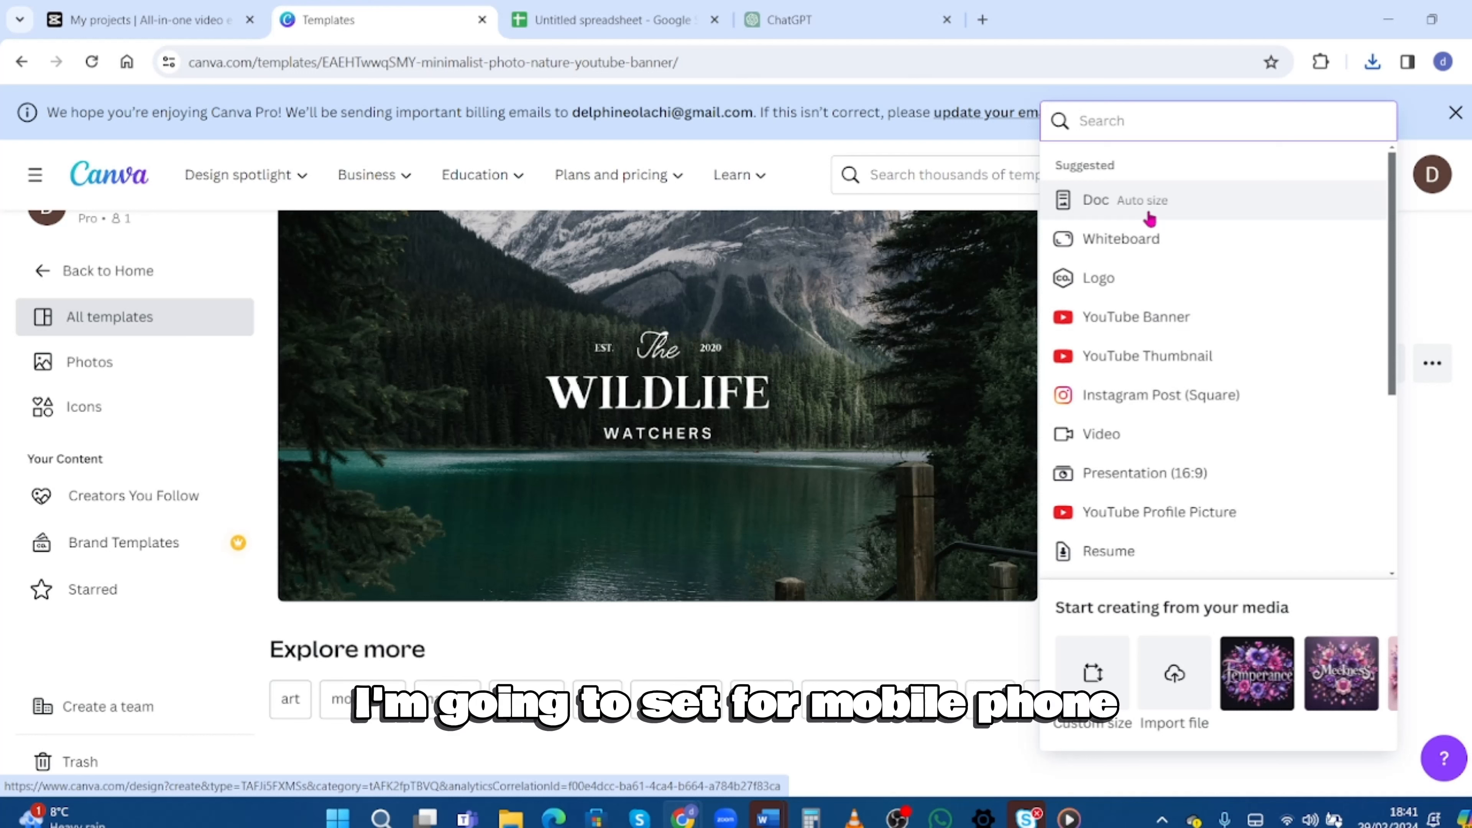
{"action": "type", "text": "mo"}
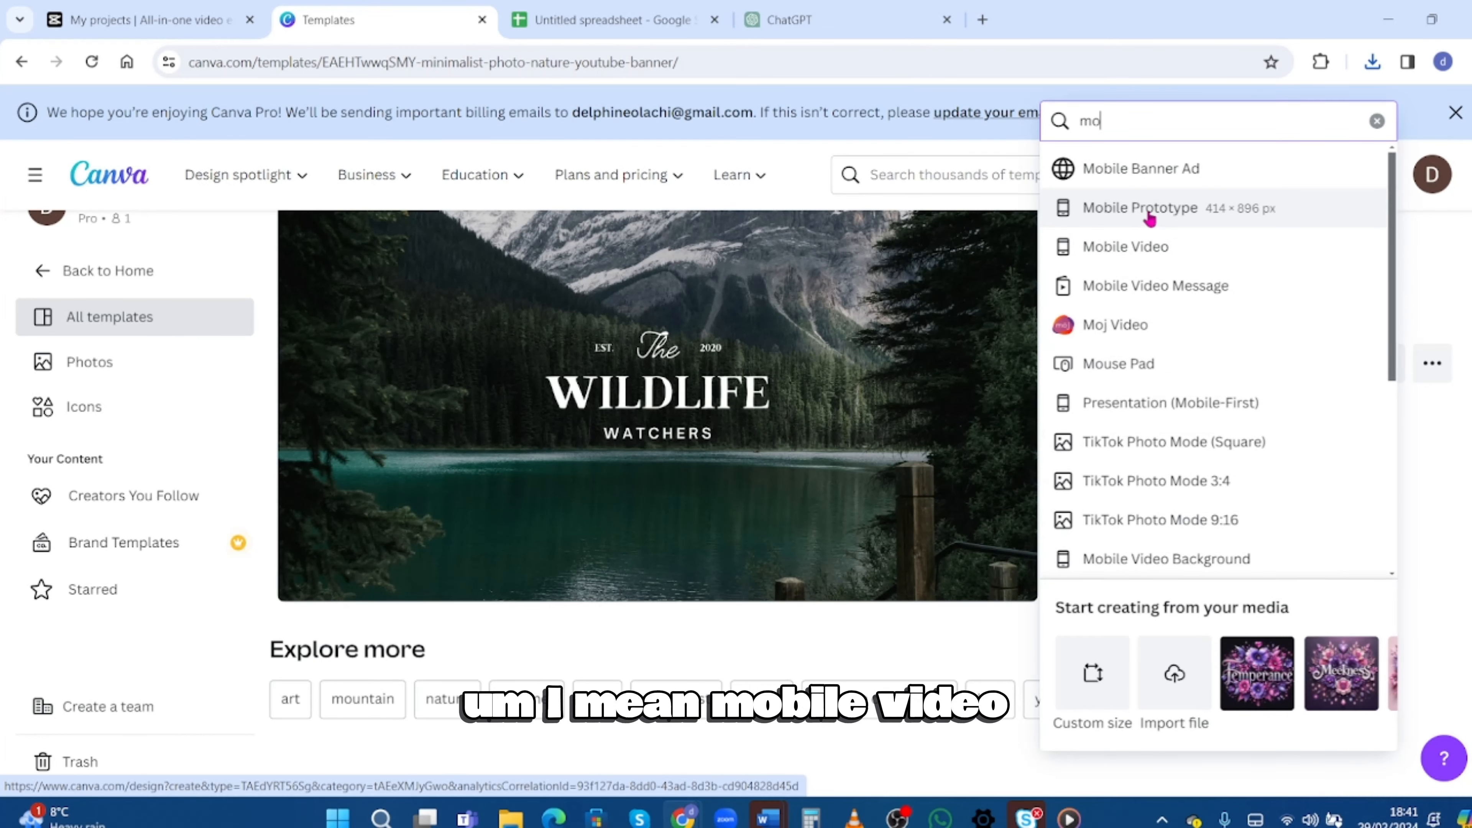
{"action": "left_click", "coordinate": [1148, 244]}
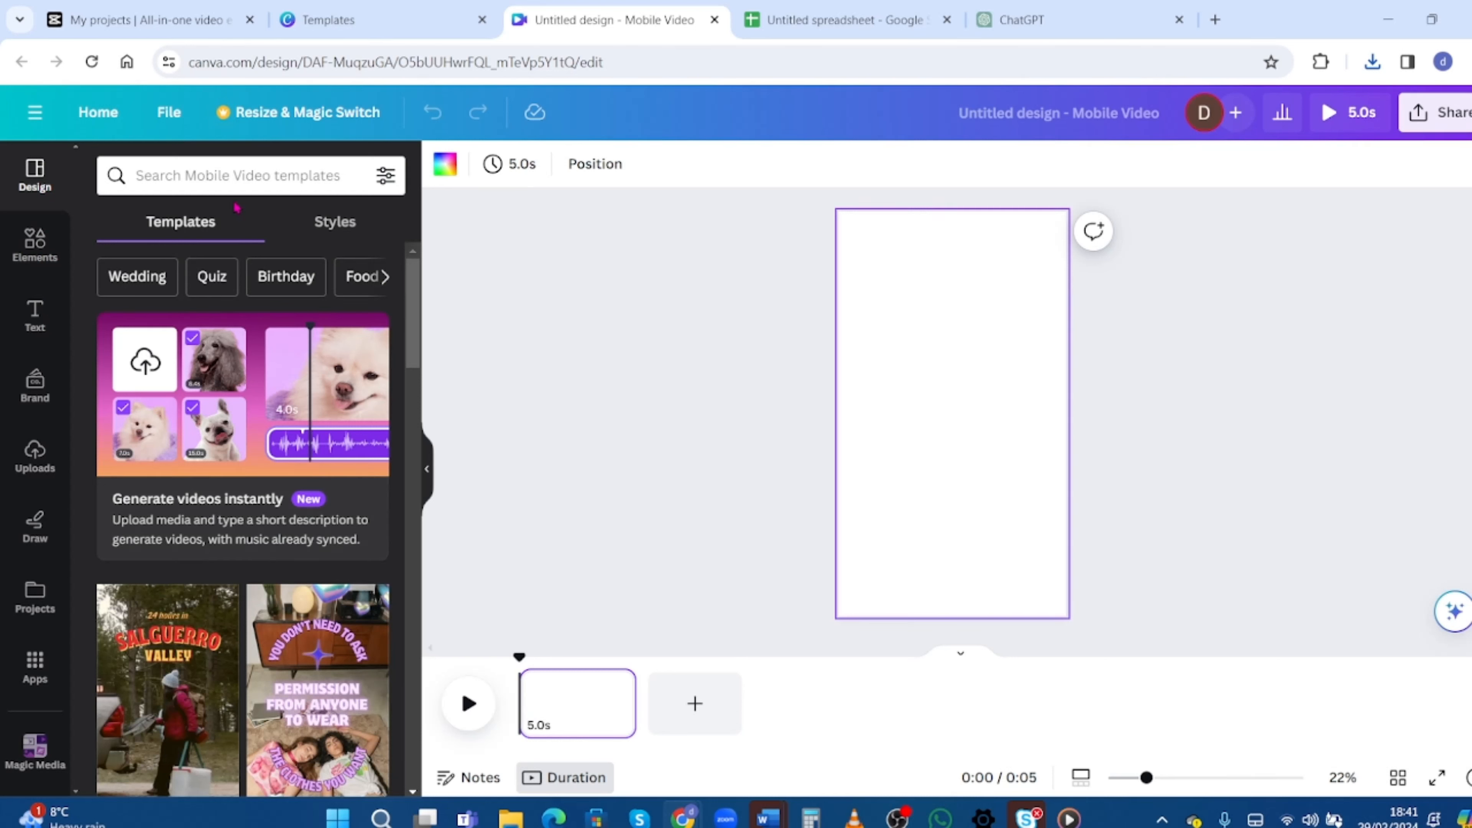
Search the Mobile Video templates for "inspirational quotes"
{"action": "left_click", "coordinate": [230, 174]}
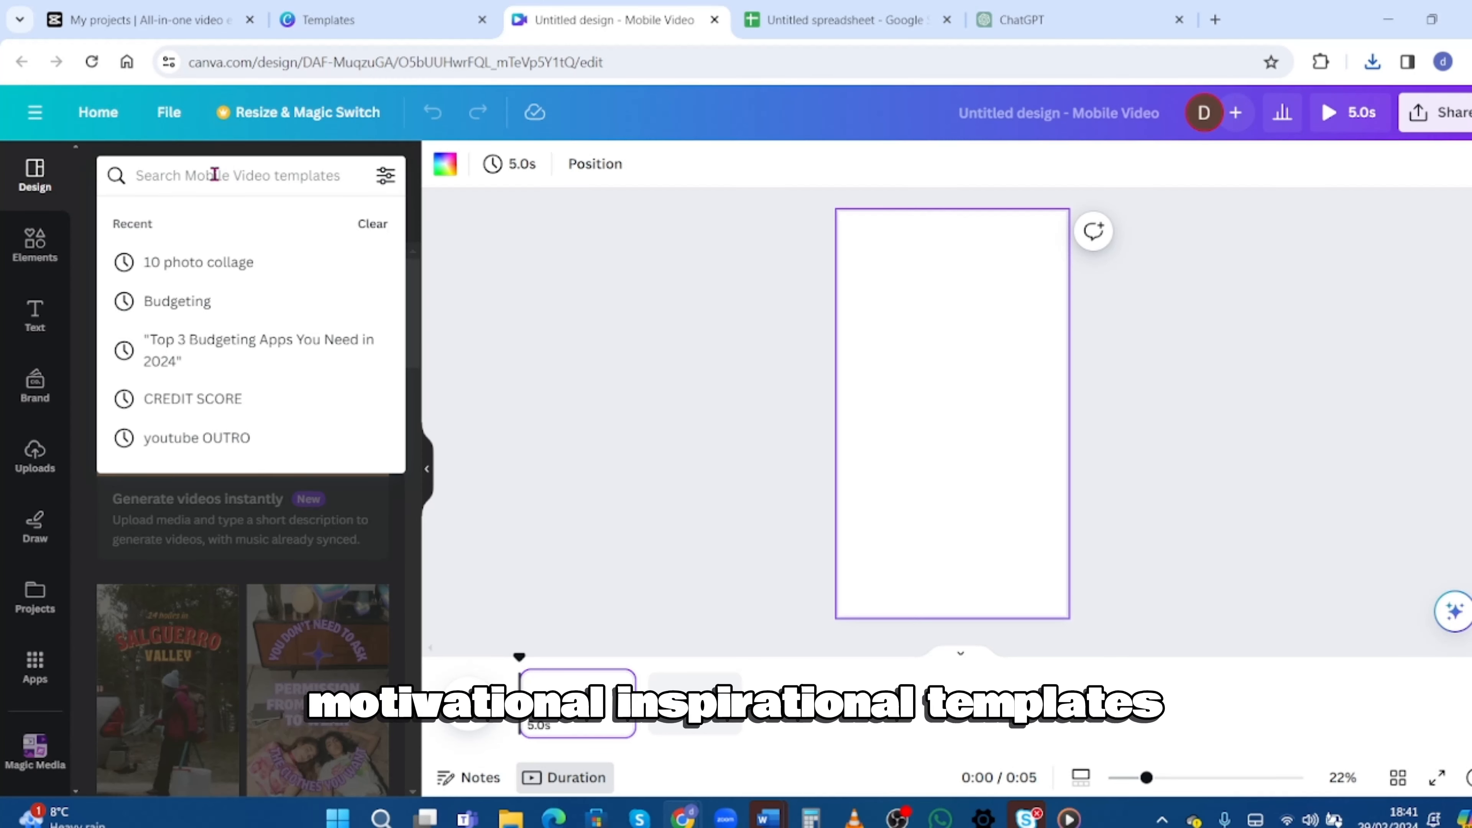
{"action": "type", "text": "mo"}
{"action": "key", "text": "BackSpace"}
{"action": "type", "text": "ins"}
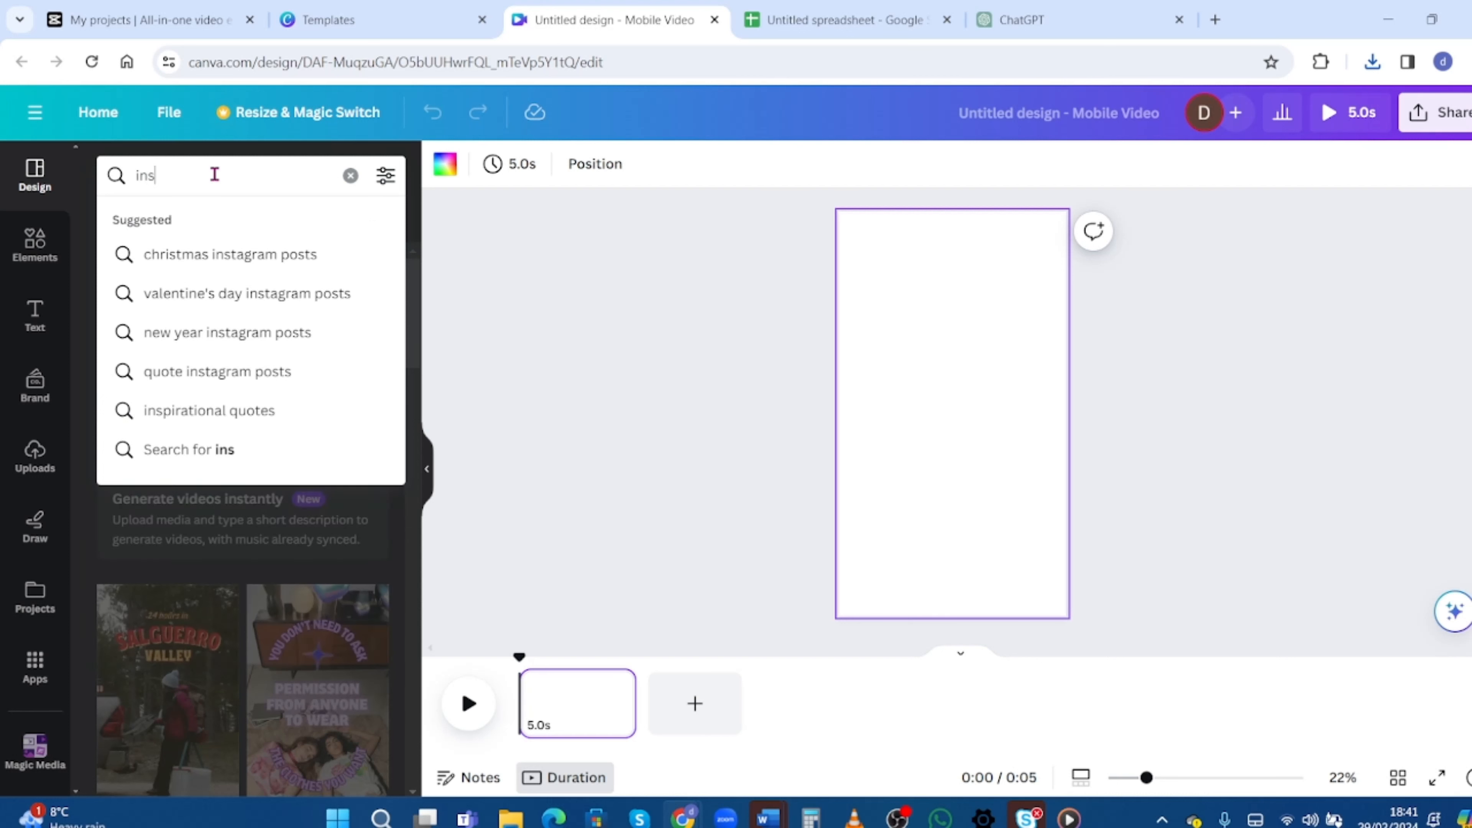
{"action": "type", "text": "pira"}
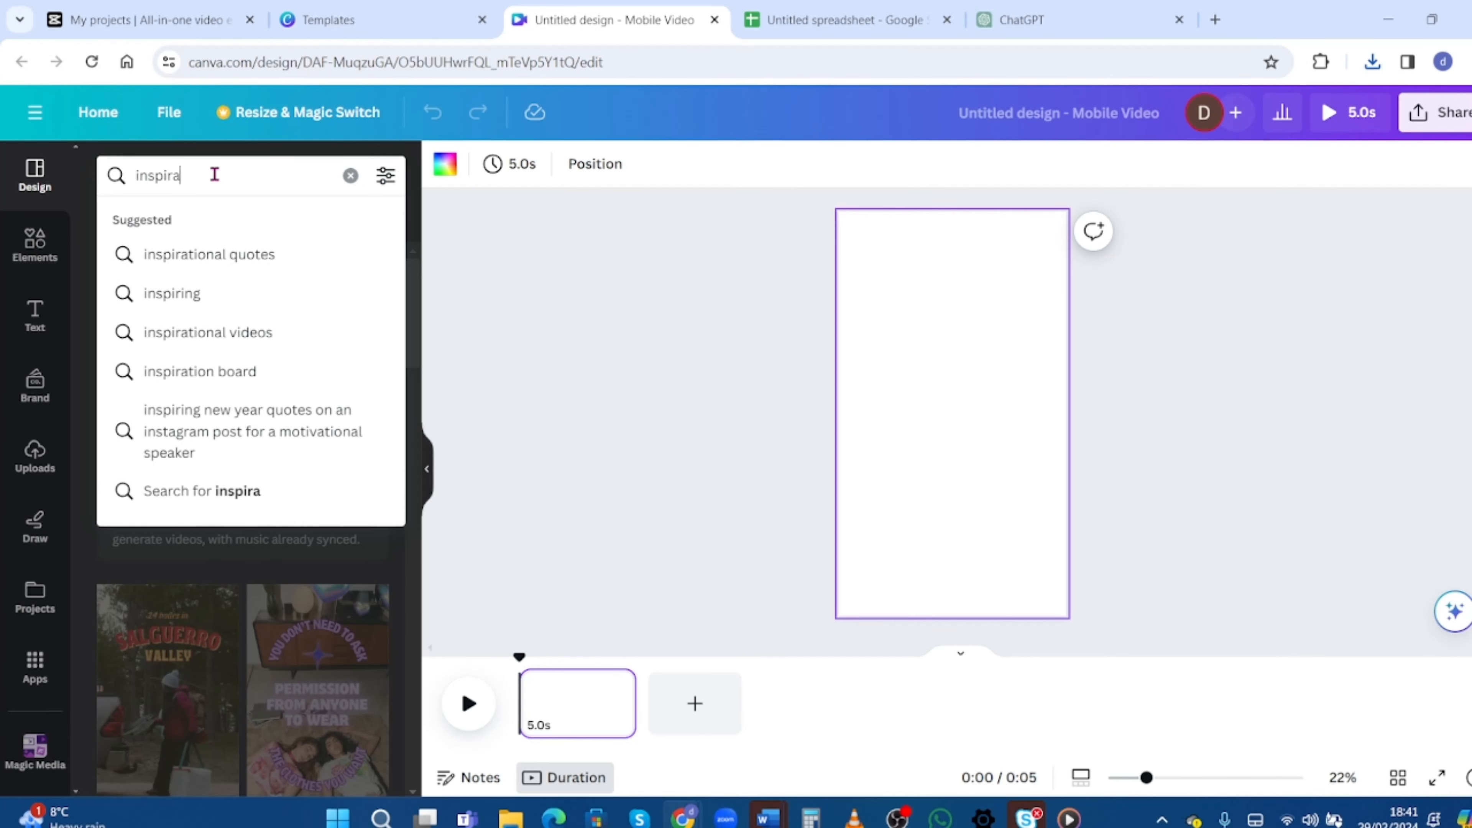
{"action": "type", "text": "tional"}
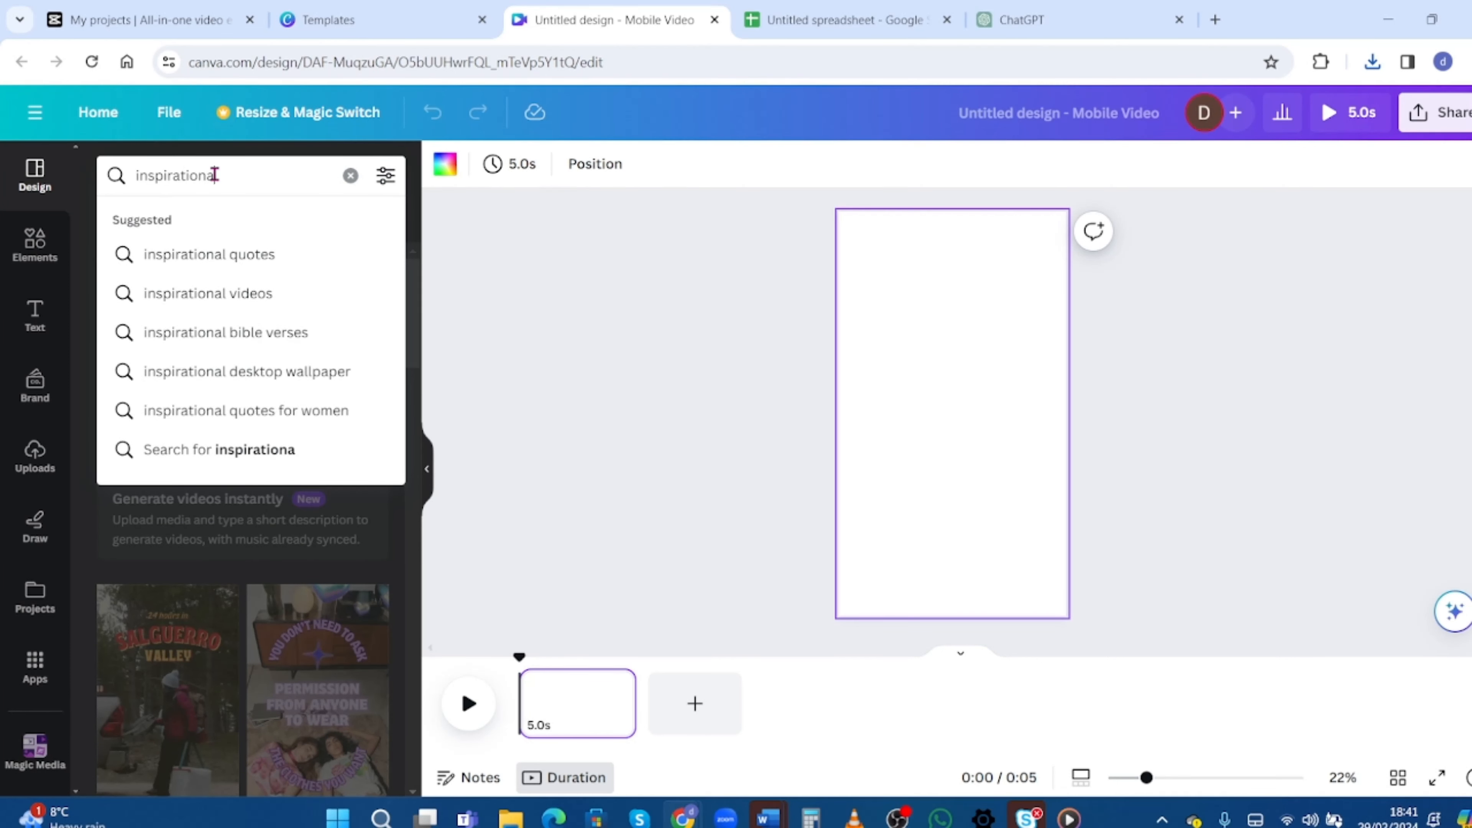
{"action": "left_click", "coordinate": [210, 257]}
Apply the "Black White Green Butterfly Inspirational Quote Mobile Video" template to the blank page
{"action": "mouse_move", "coordinate": [174, 452]}
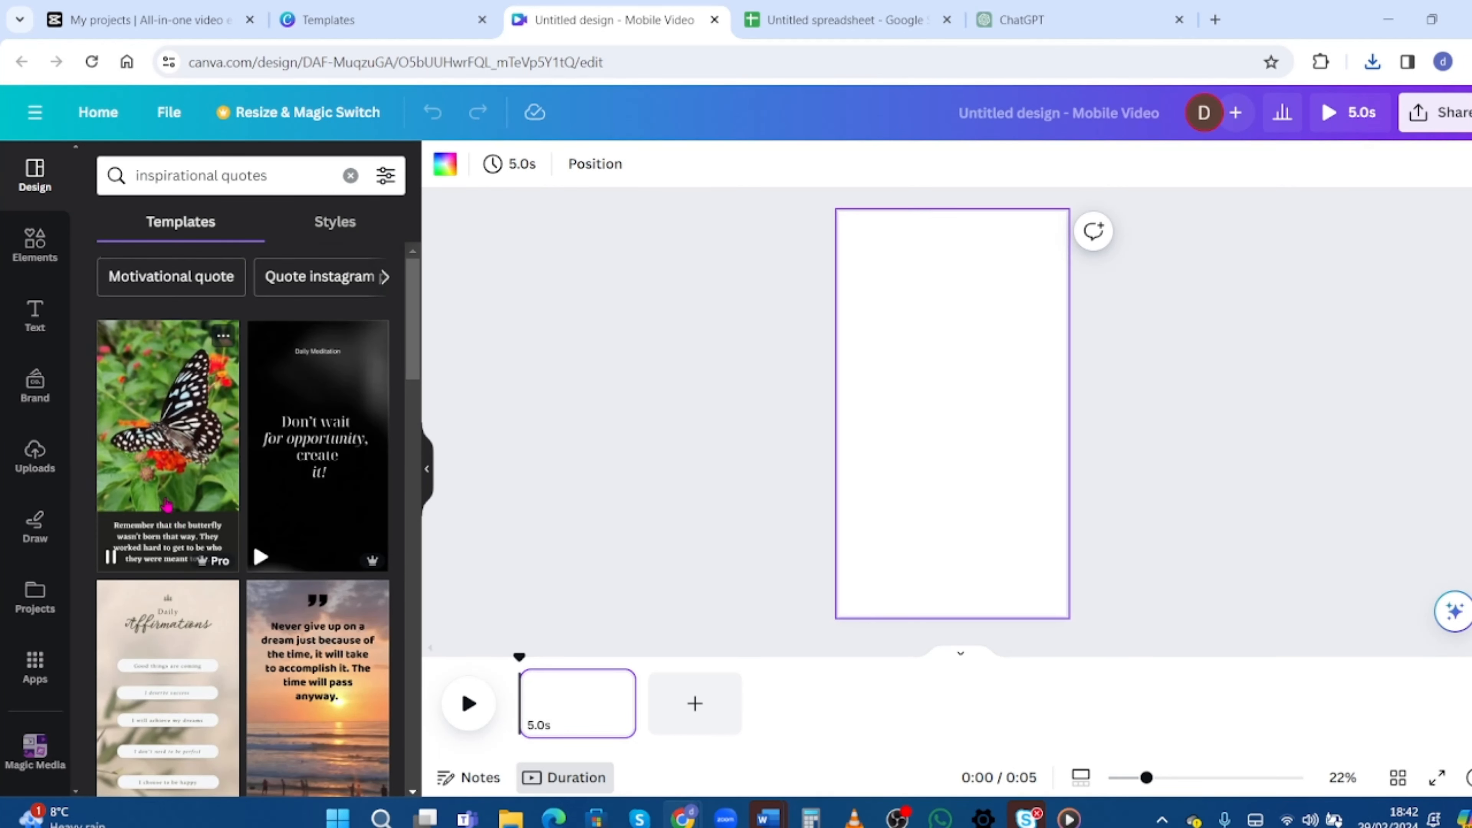
{"action": "scroll", "coordinate": [168, 506], "scroll_direction": "down", "scroll_amount": 5}
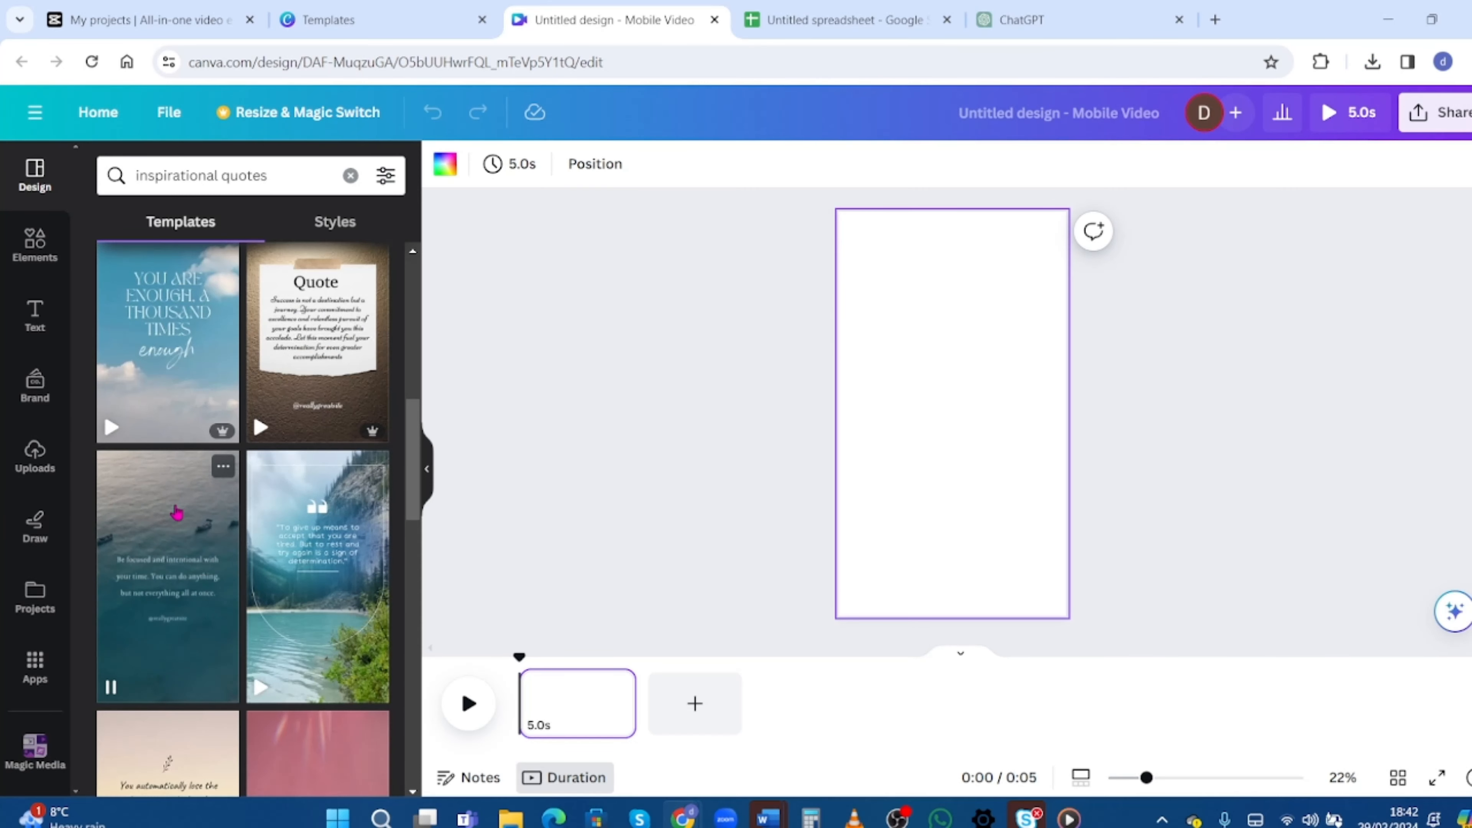
{"action": "scroll", "coordinate": [172, 509], "scroll_direction": "down", "scroll_amount": 5}
{"action": "scroll", "coordinate": [177, 512], "scroll_direction": "down", "scroll_amount": 5}
{"action": "scroll", "coordinate": [180, 513], "scroll_direction": "down", "scroll_amount": 1}
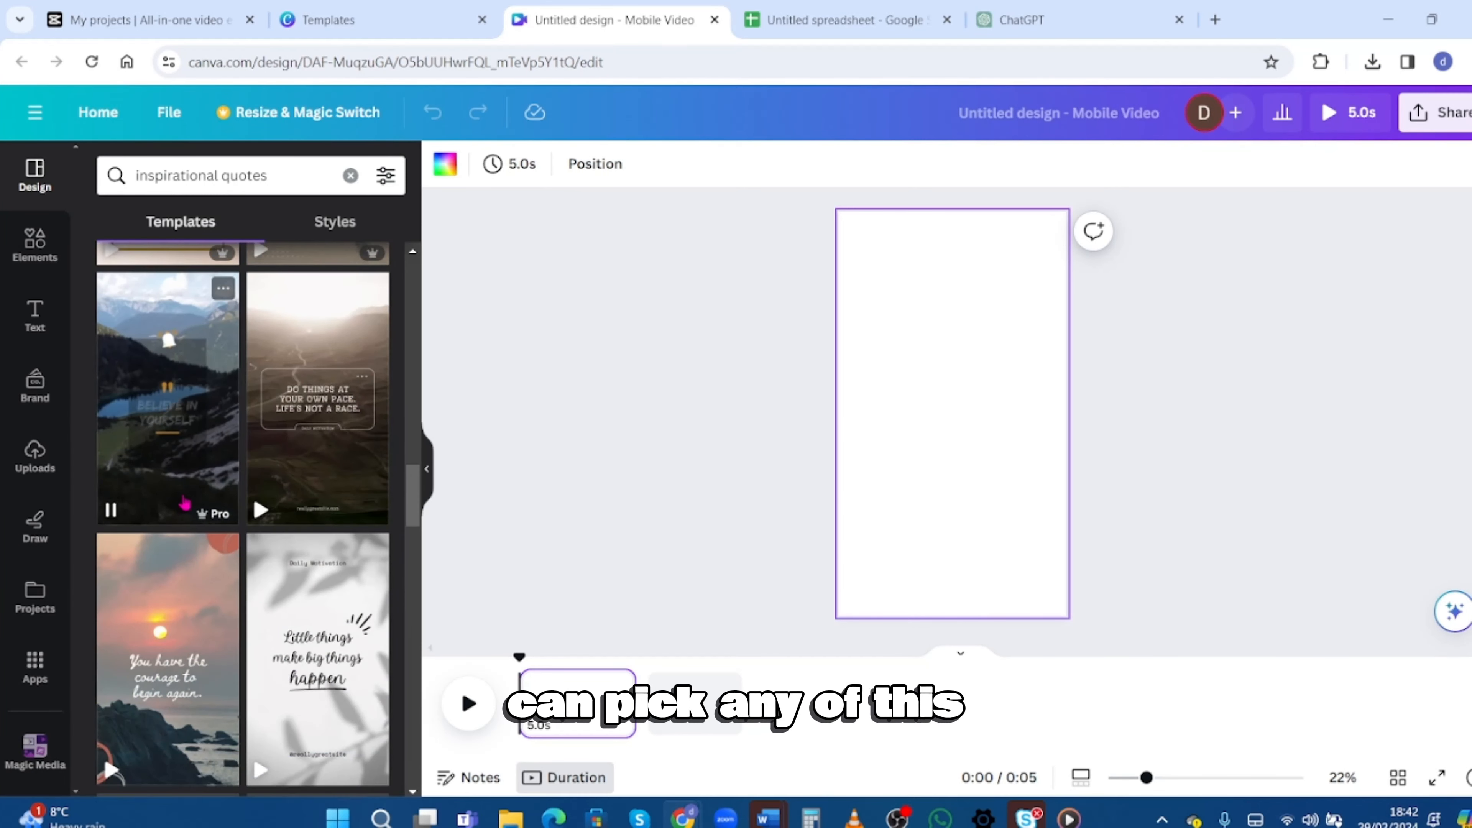
{"action": "scroll", "coordinate": [171, 451], "scroll_direction": "down", "scroll_amount": 5}
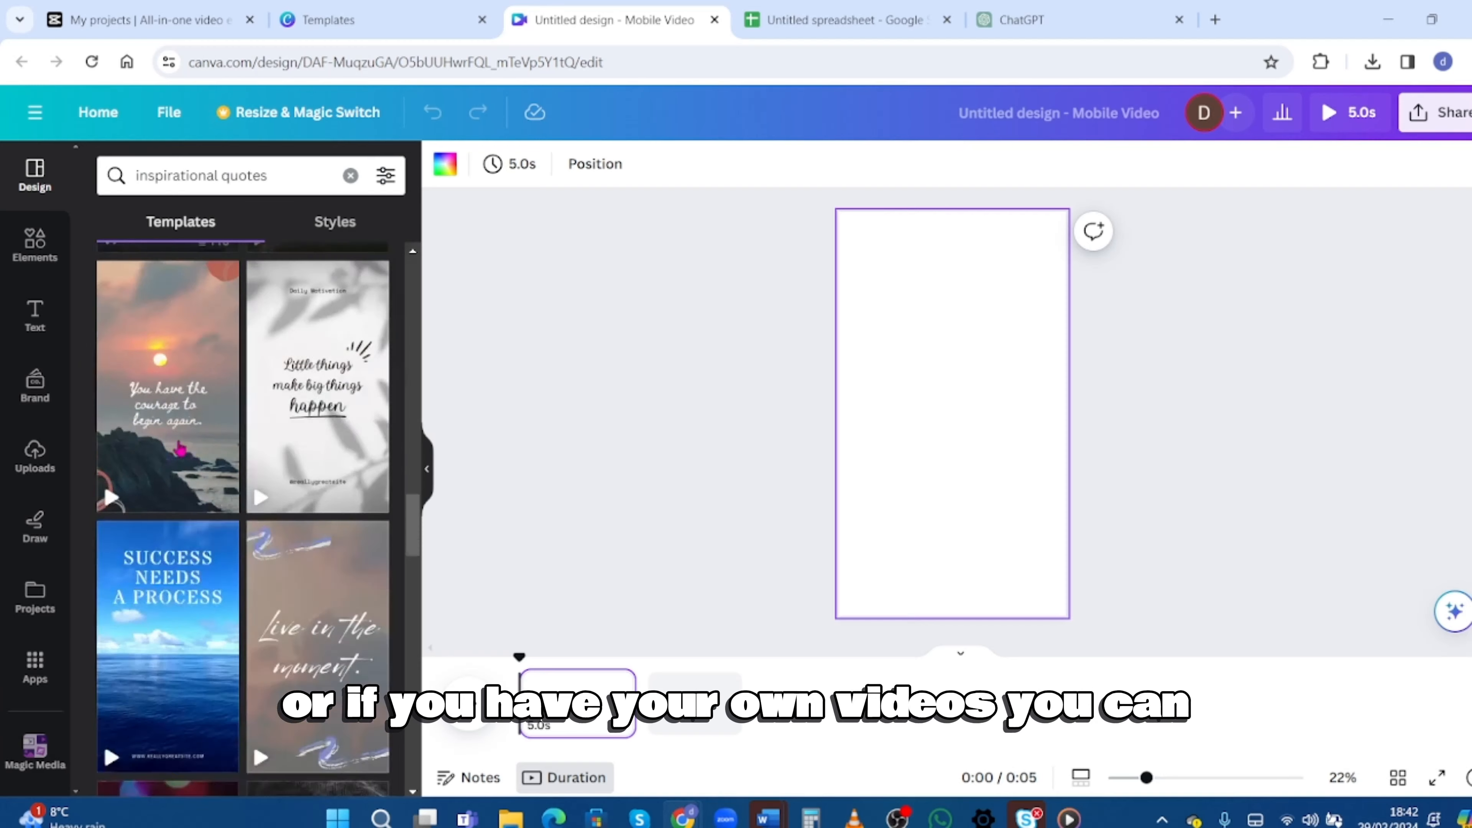
{"action": "scroll", "coordinate": [179, 450], "scroll_direction": "down", "scroll_amount": 5}
{"action": "scroll", "coordinate": [190, 448], "scroll_direction": "up", "scroll_amount": 5}
{"action": "scroll", "coordinate": [190, 458], "scroll_direction": "up", "scroll_amount": 4}
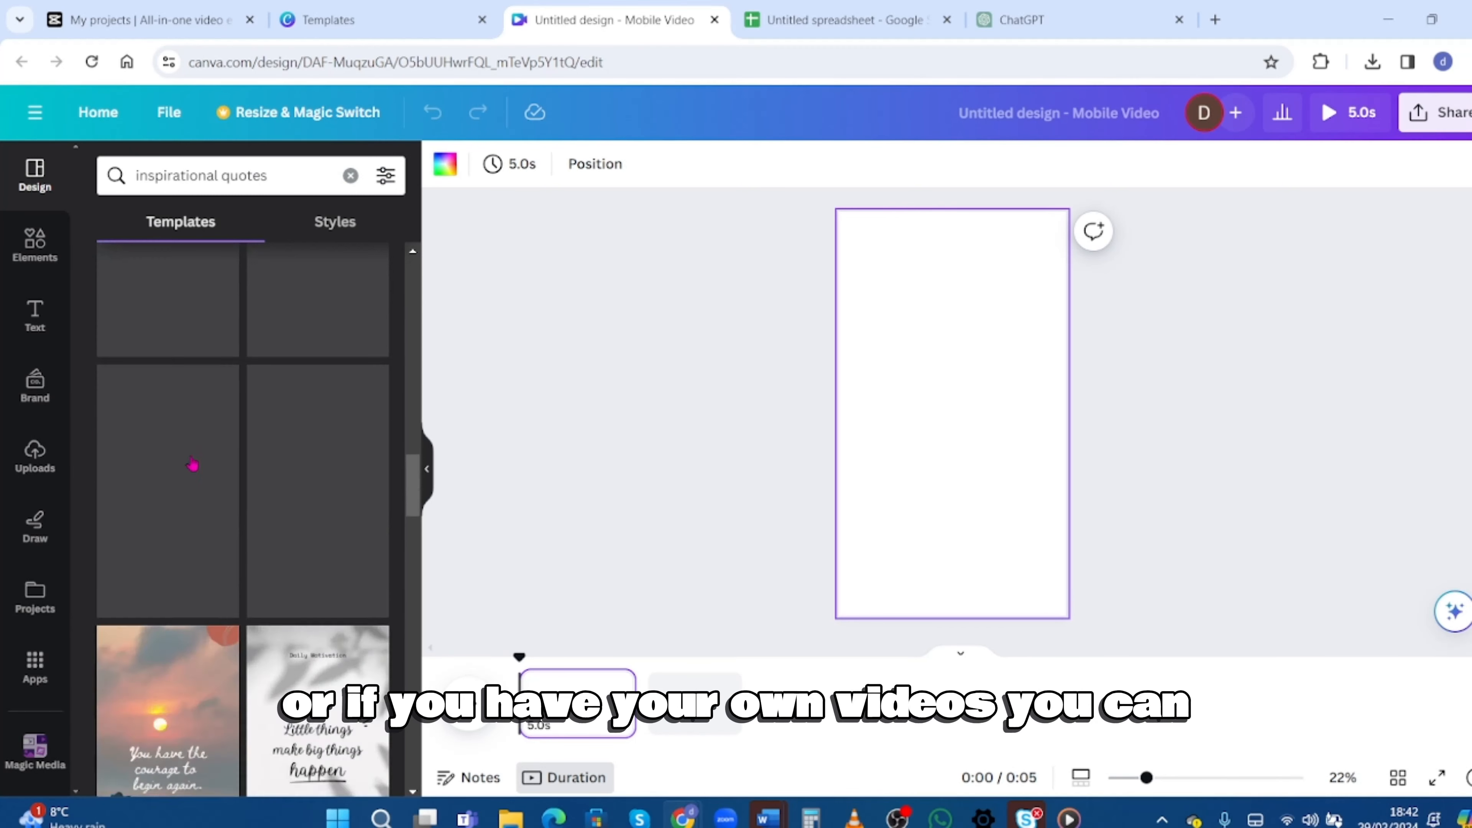
{"action": "scroll", "coordinate": [192, 468], "scroll_direction": "down", "scroll_amount": 13}
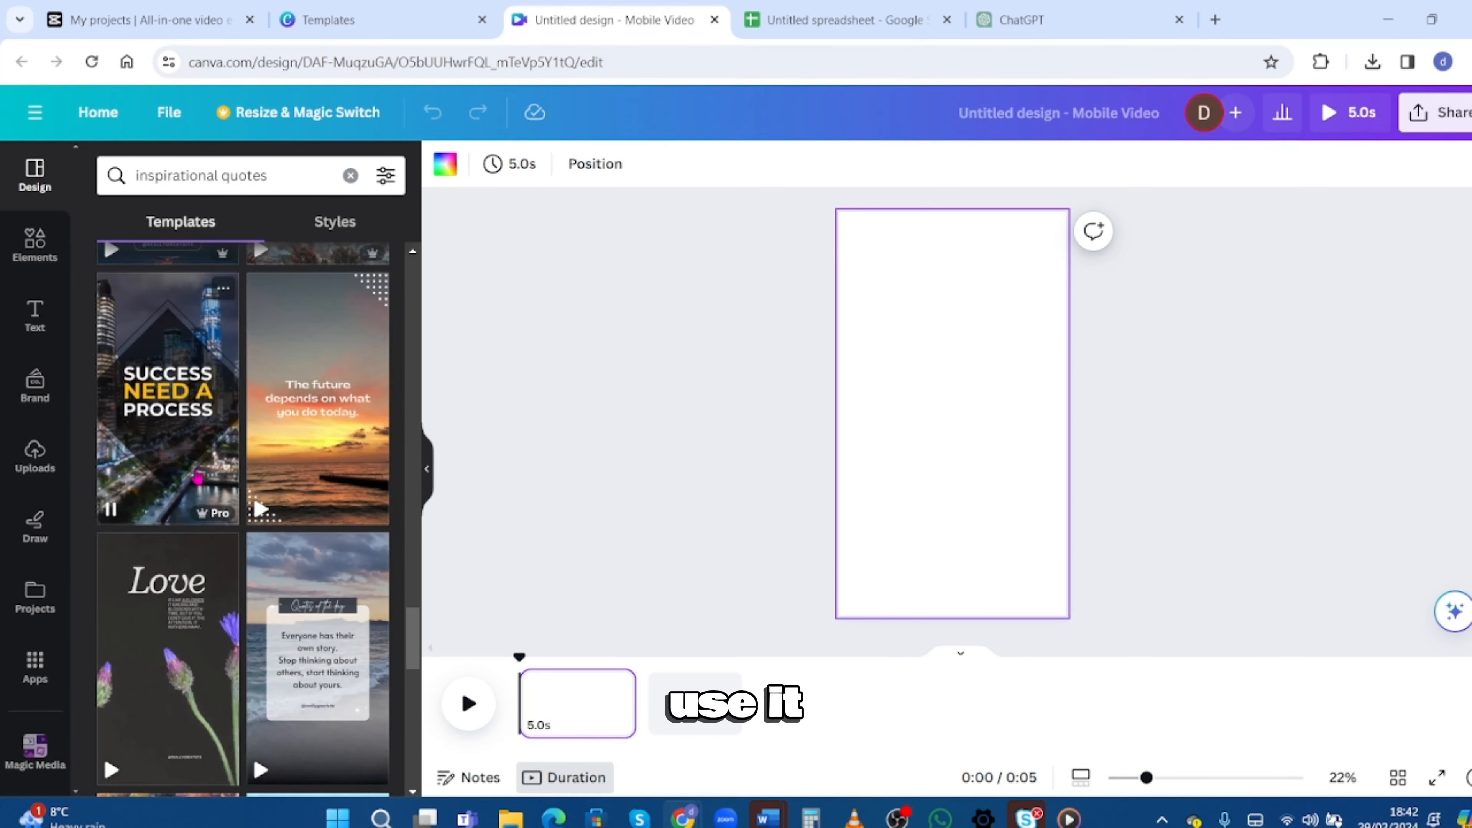
{"action": "scroll", "coordinate": [198, 479], "scroll_direction": "down", "scroll_amount": 10}
{"action": "scroll", "coordinate": [200, 481], "scroll_direction": "down", "scroll_amount": 5}
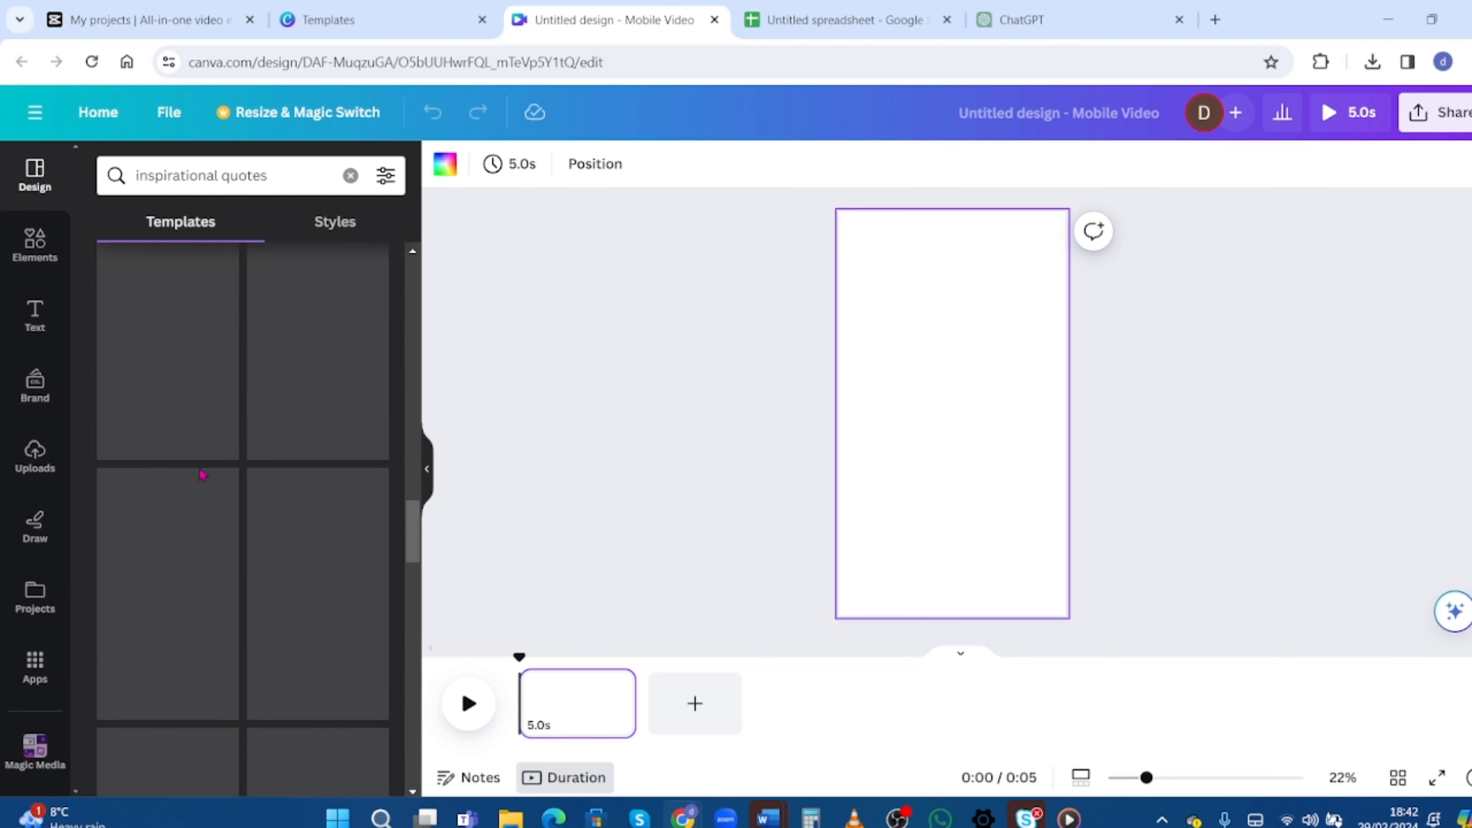
{"action": "scroll", "coordinate": [194, 418], "scroll_direction": "up", "scroll_amount": 20}
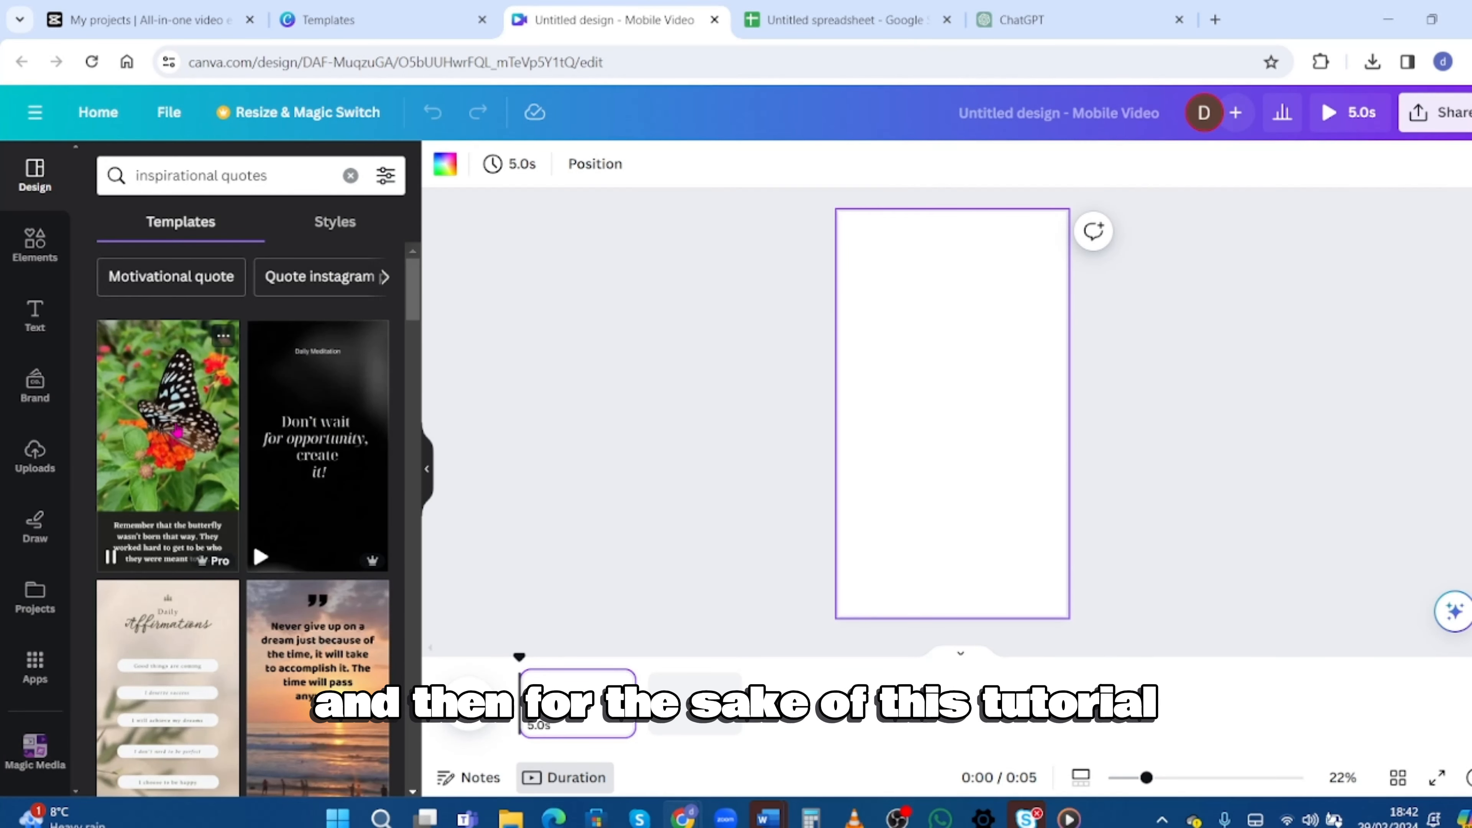
{"action": "left_click", "coordinate": [175, 418]}
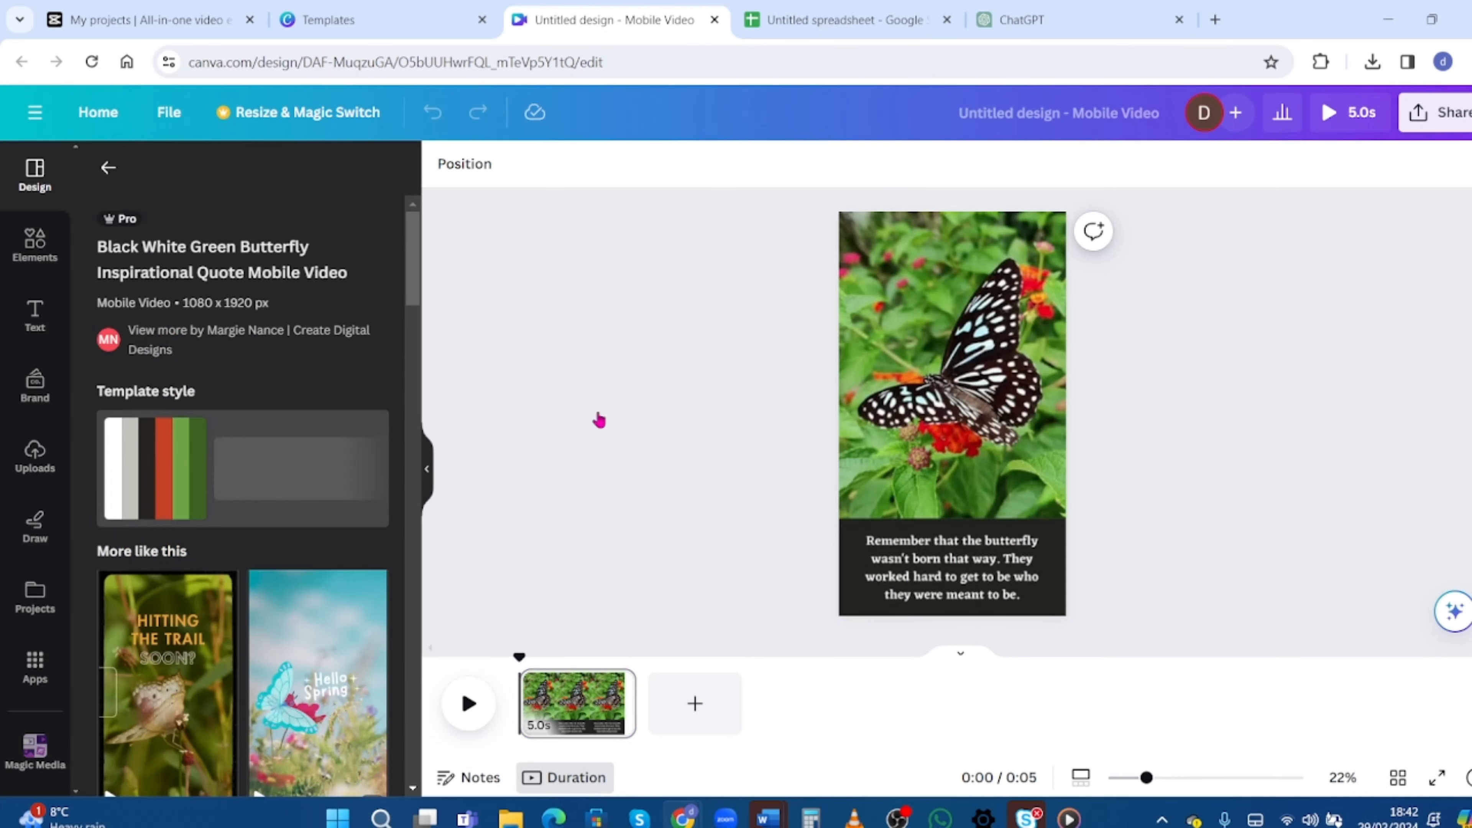
Add a heading that reads "Creators Quotes" over the butterfly video
{"action": "left_click", "coordinate": [948, 573]}
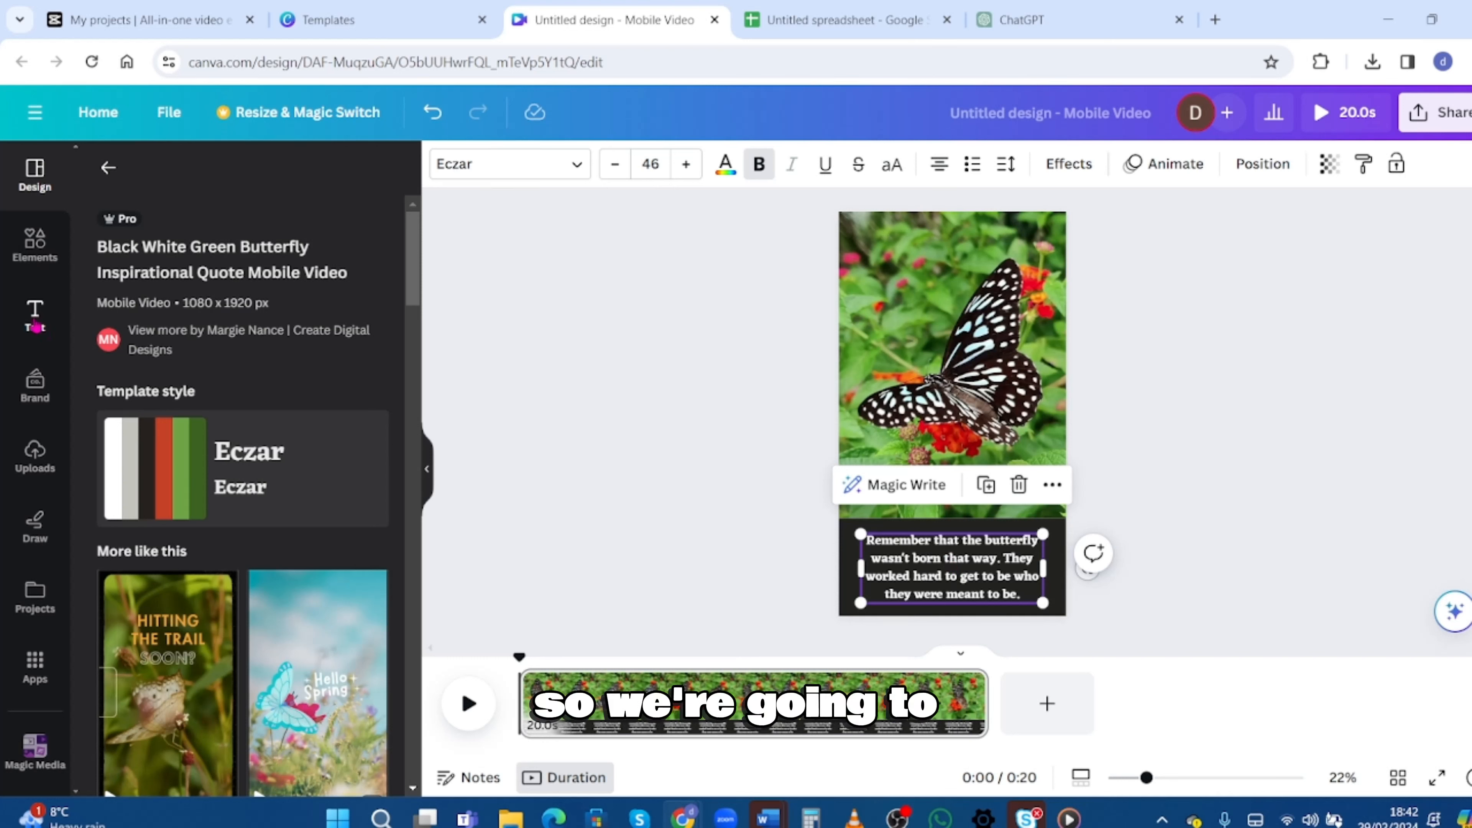
{"action": "left_click", "coordinate": [929, 288]}
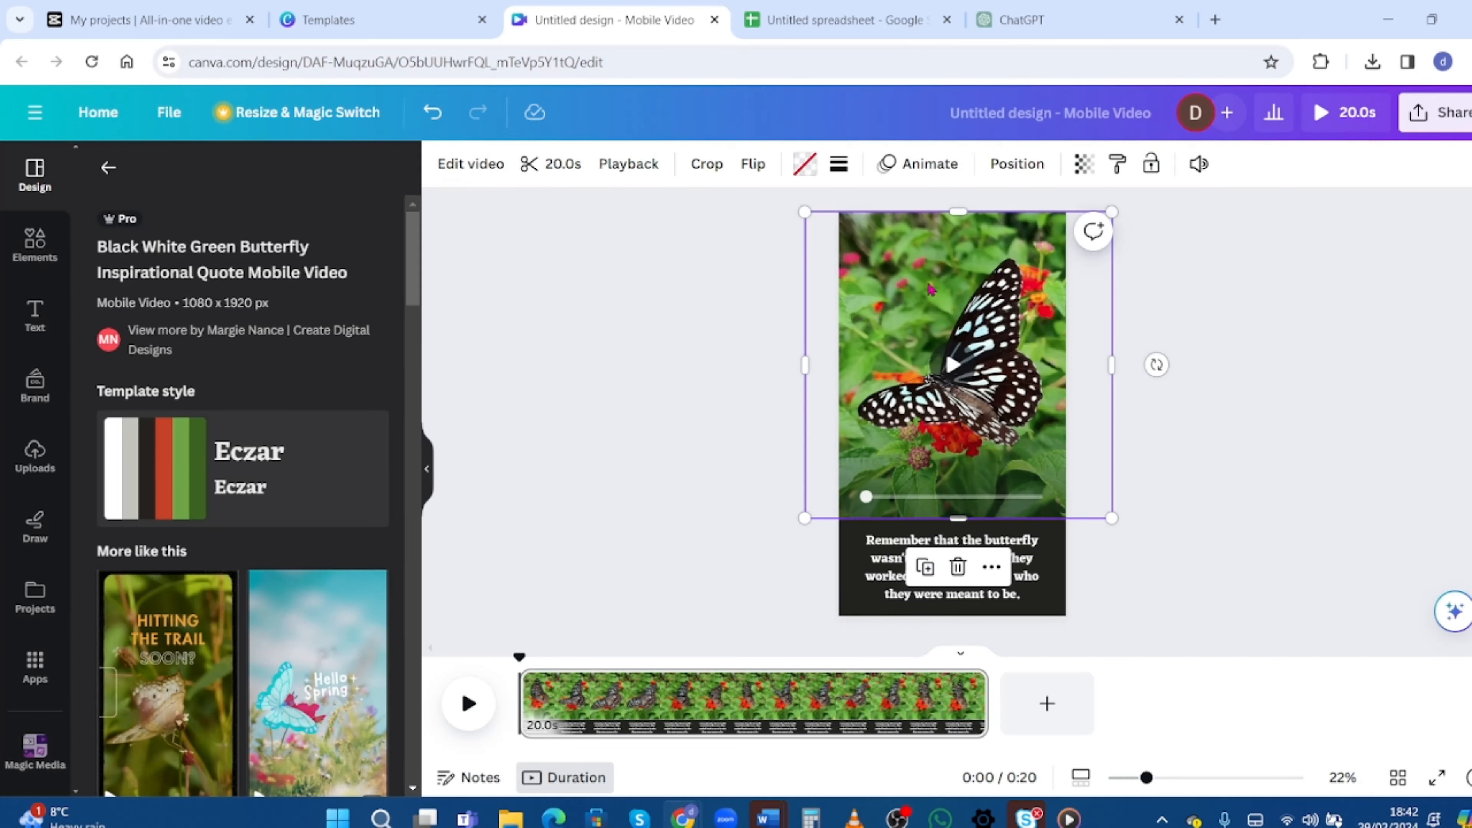
{"action": "left_click", "coordinate": [35, 315]}
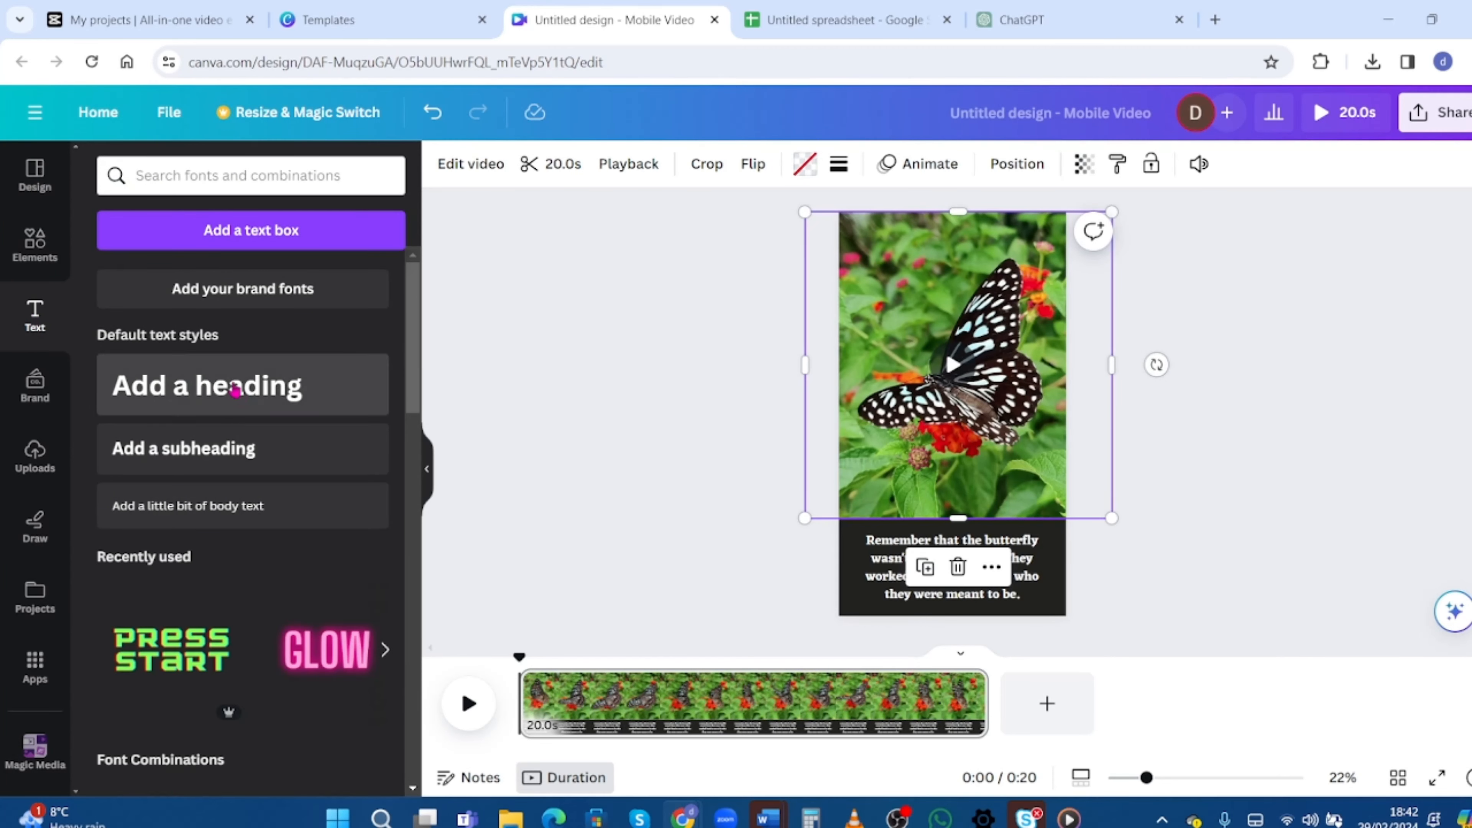
{"action": "left_click", "coordinate": [252, 403]}
{"action": "double_click", "coordinate": [1035, 422]}
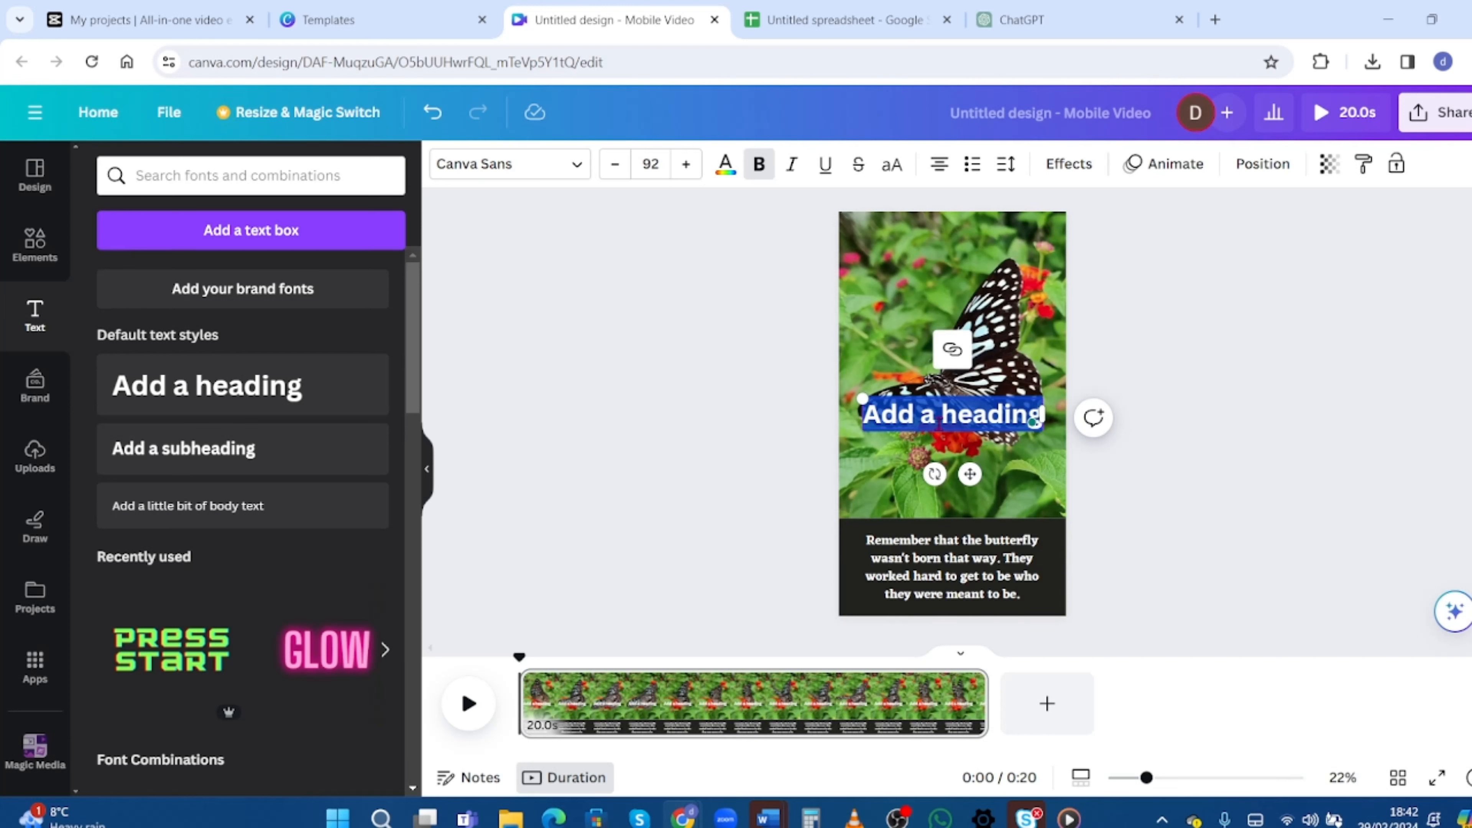
{"action": "type", "text": "Cre"}
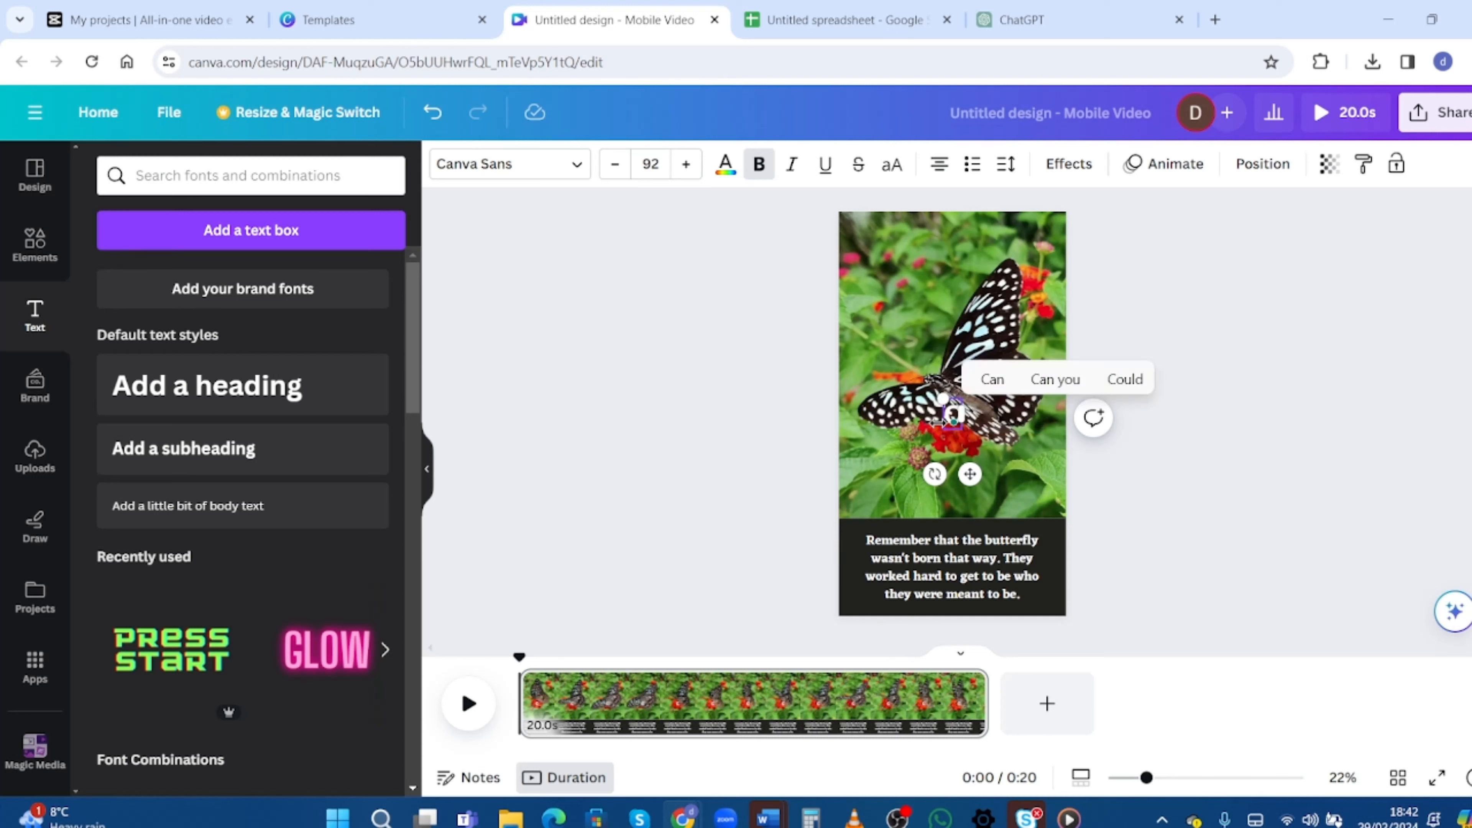
{"action": "type", "text": "ato"}
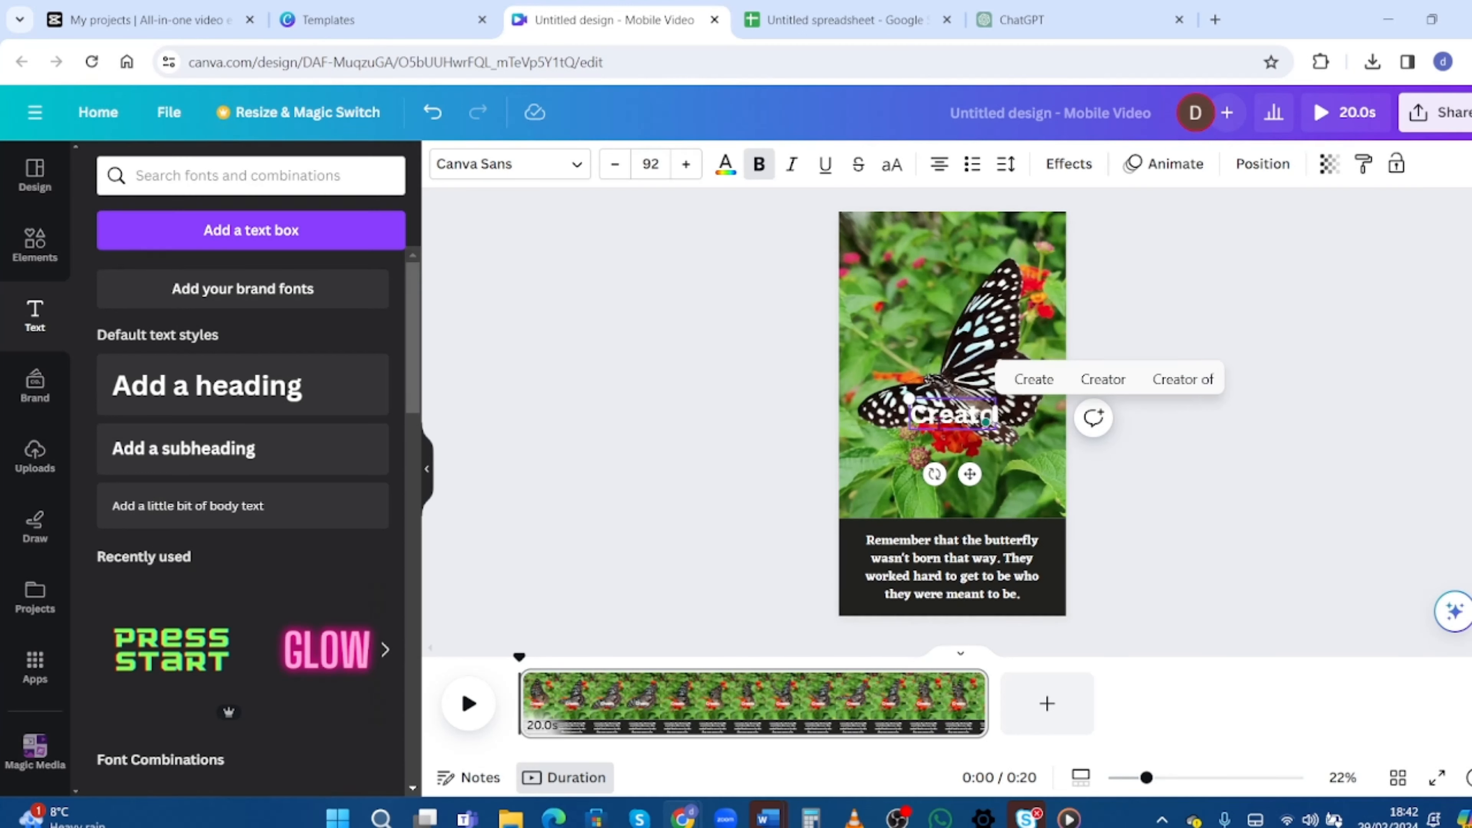
{"action": "type", "text": "rs! Q"}
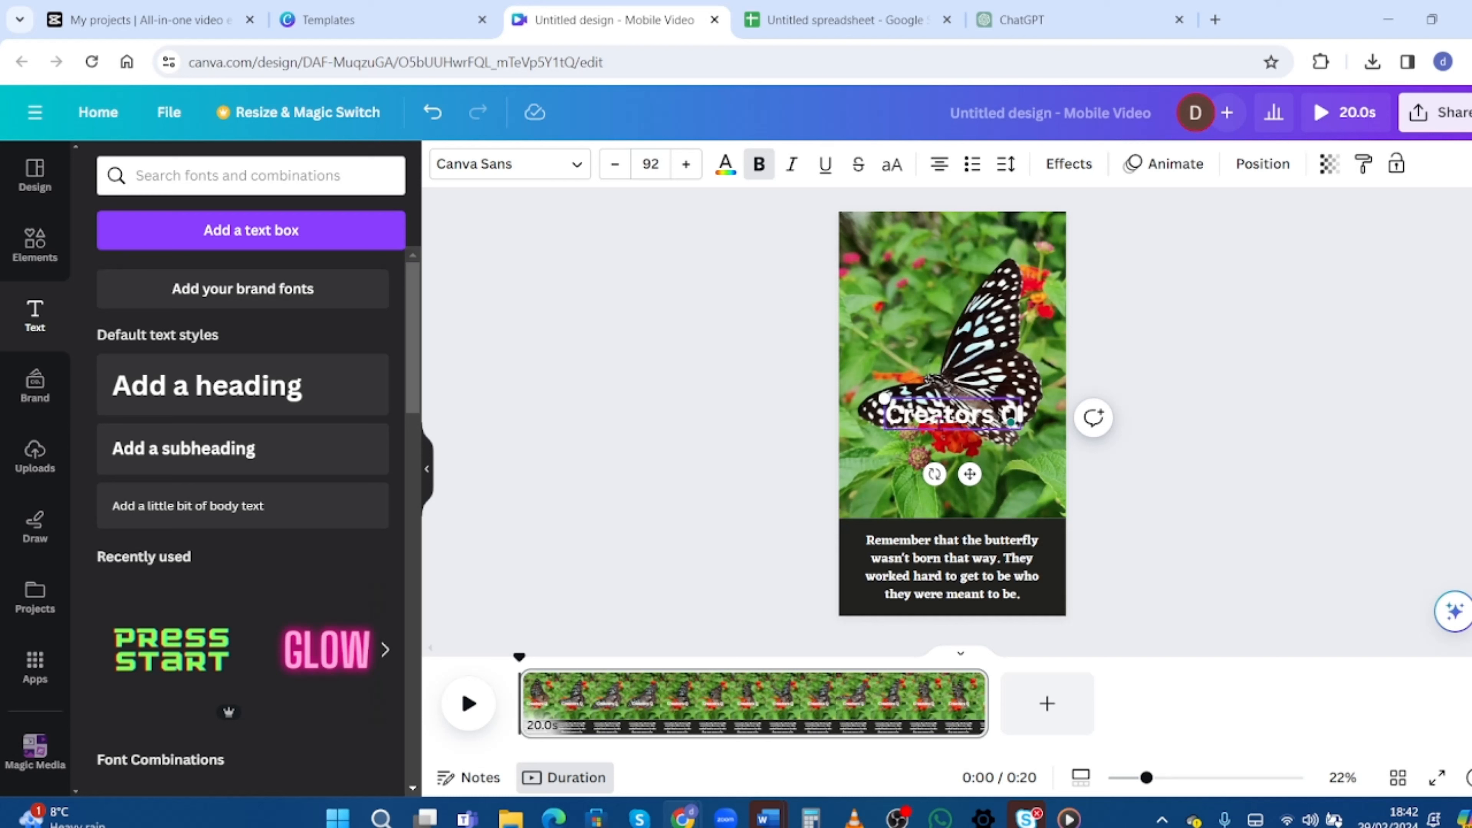
{"action": "type", "text": "uotes"}
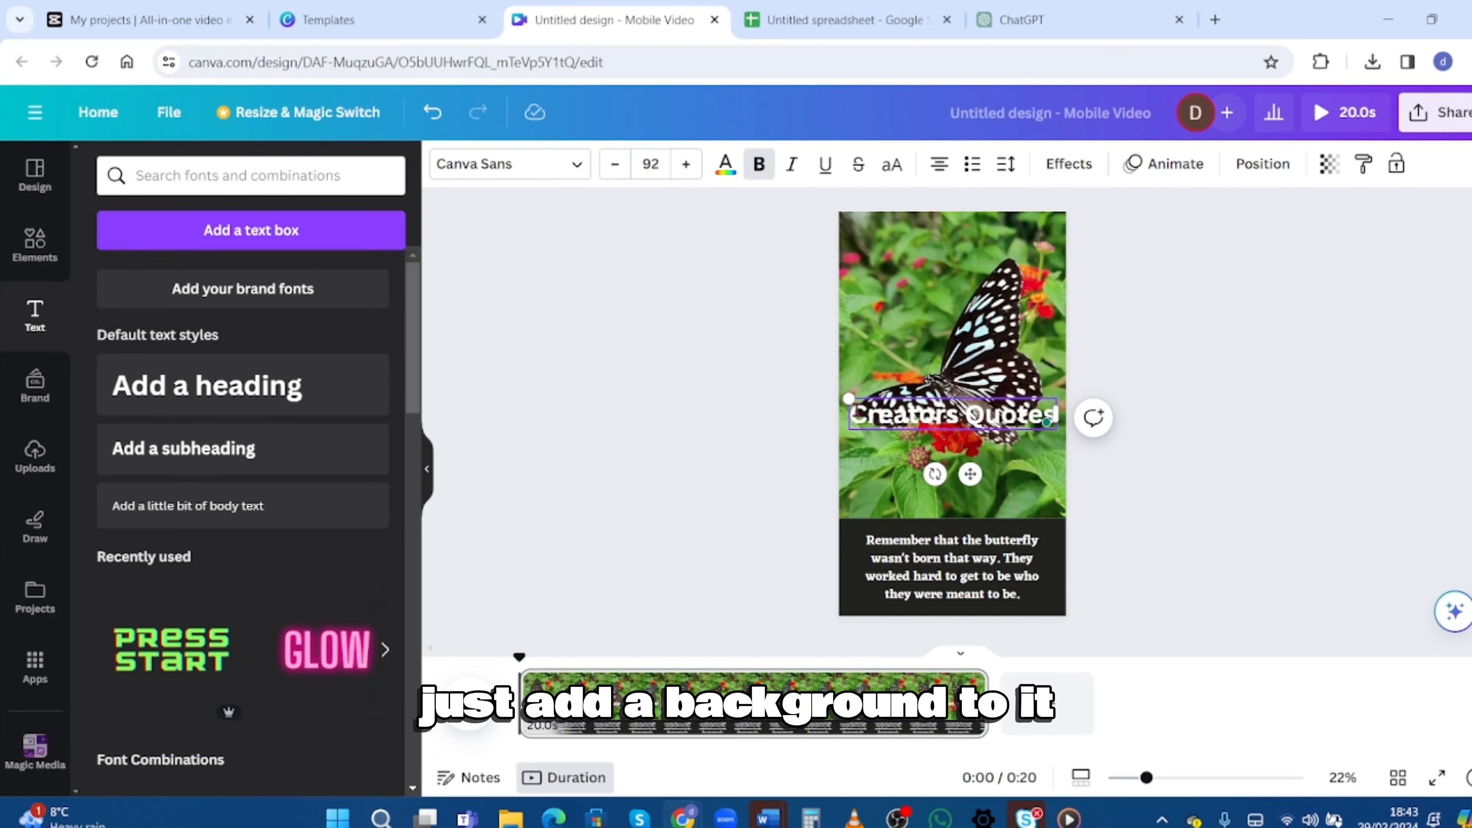
Apply the Background text effect to the whole "Creators Quotes" heading
{"action": "left_click_drag", "start_coordinate": [965, 413], "coordinate": [855, 413]}
{"action": "left_click", "coordinate": [879, 413]}
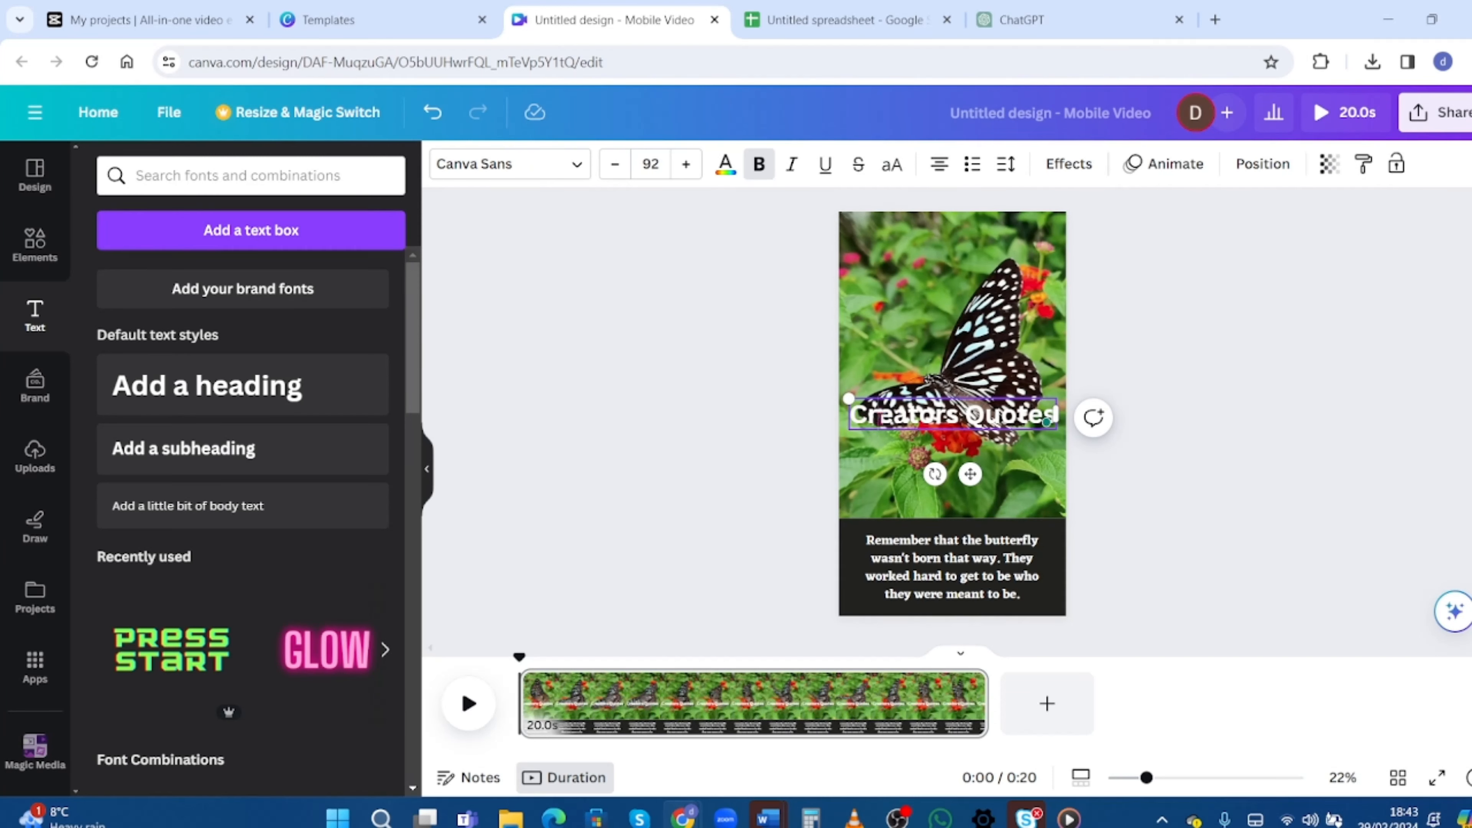
{"action": "left_click_drag", "start_coordinate": [853, 416], "coordinate": [1049, 425]}
{"action": "left_click", "coordinate": [1046, 421]}
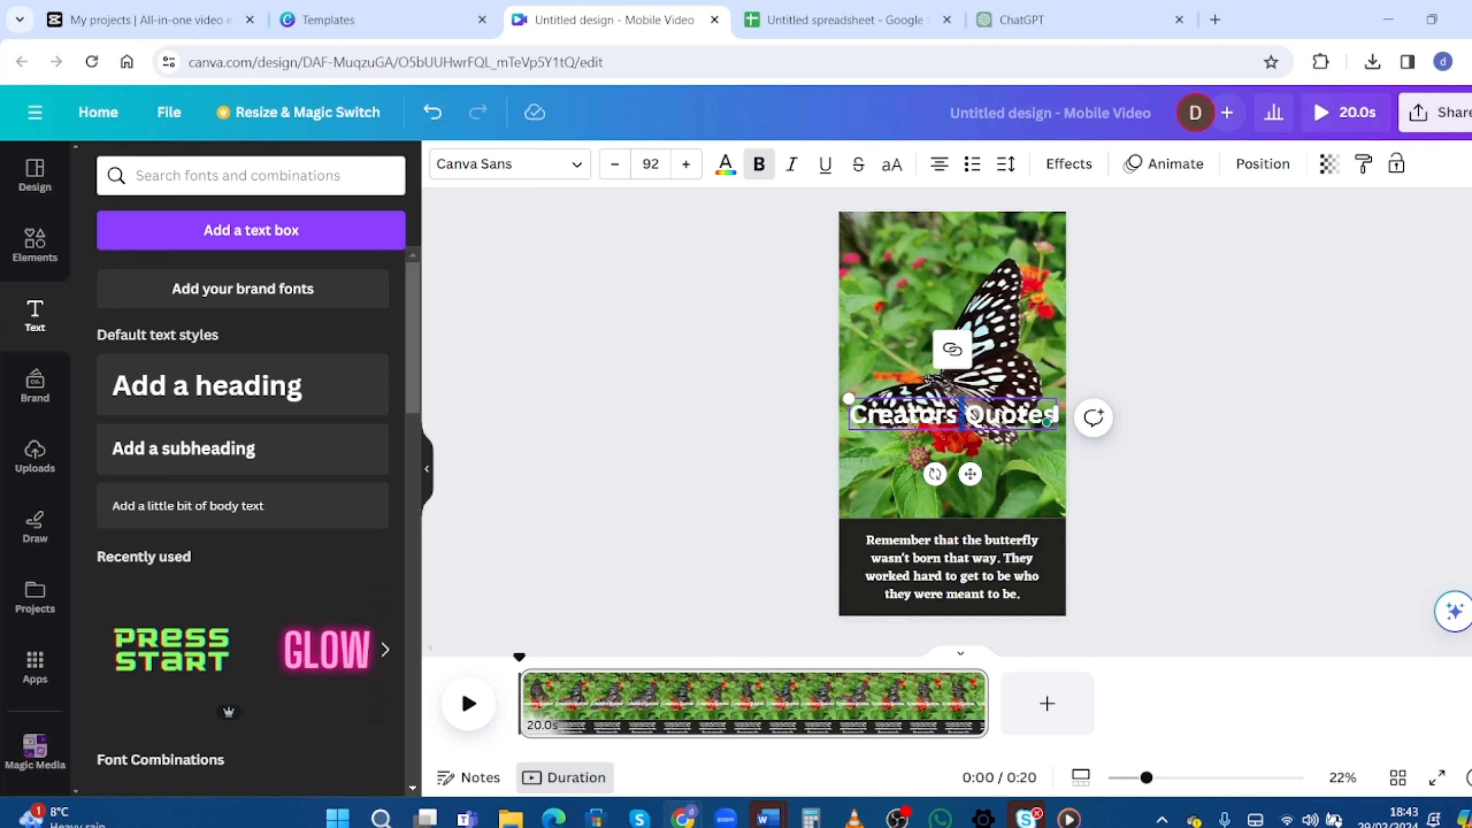
{"action": "triple_click", "coordinate": [926, 419]}
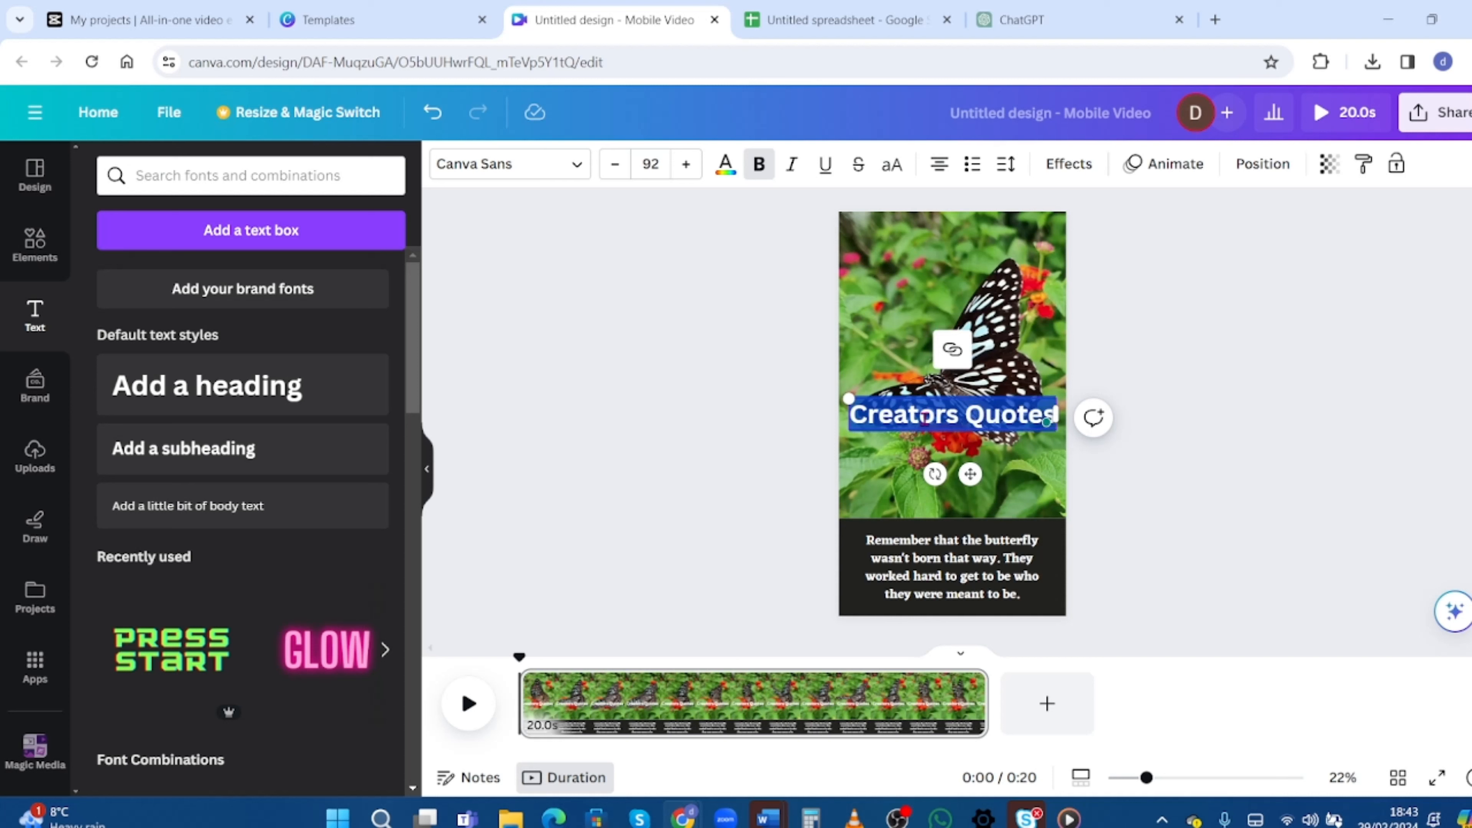
{"action": "left_click", "coordinate": [1072, 167]}
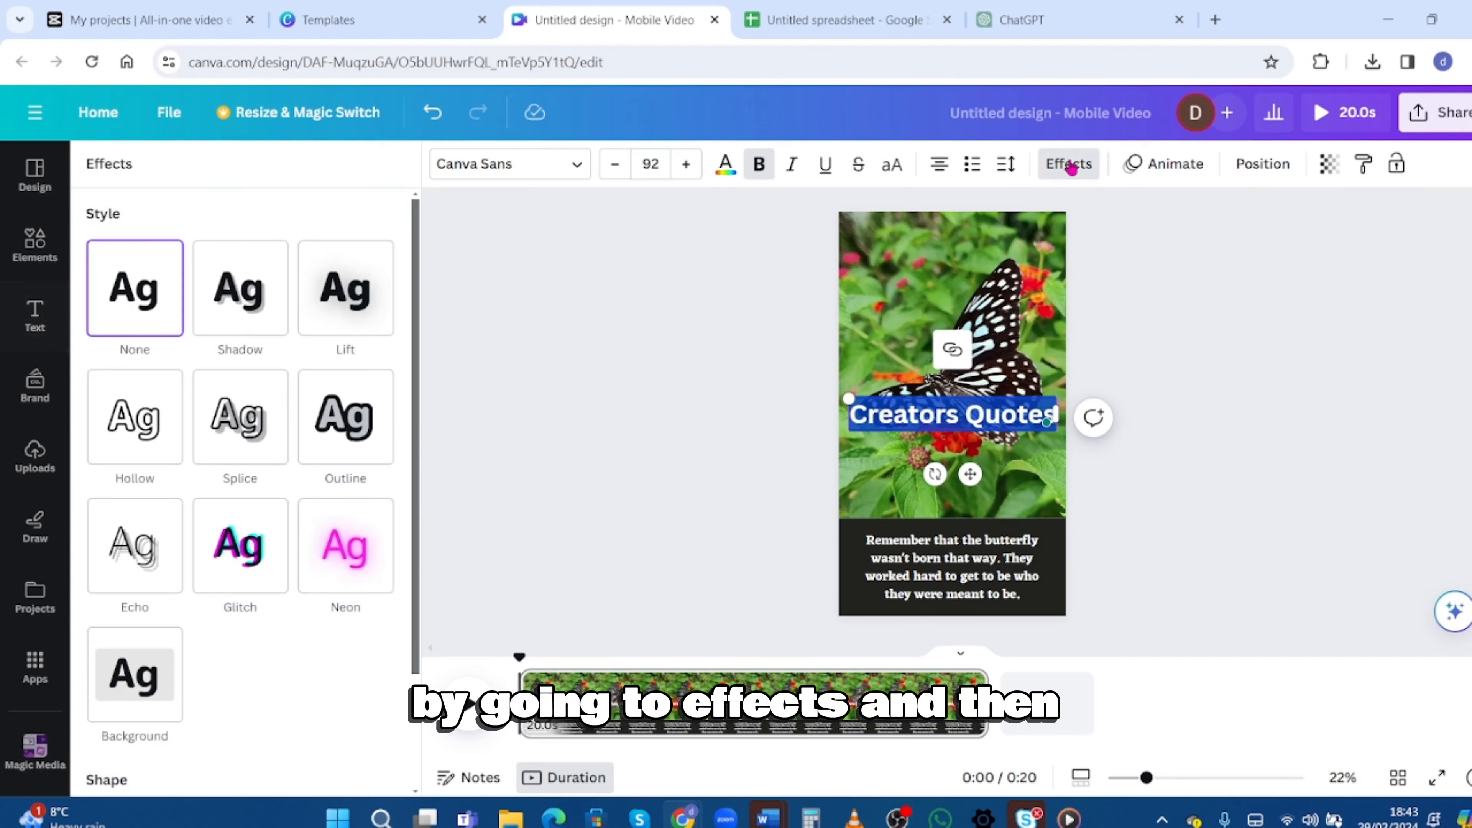
{"action": "left_click", "coordinate": [134, 674]}
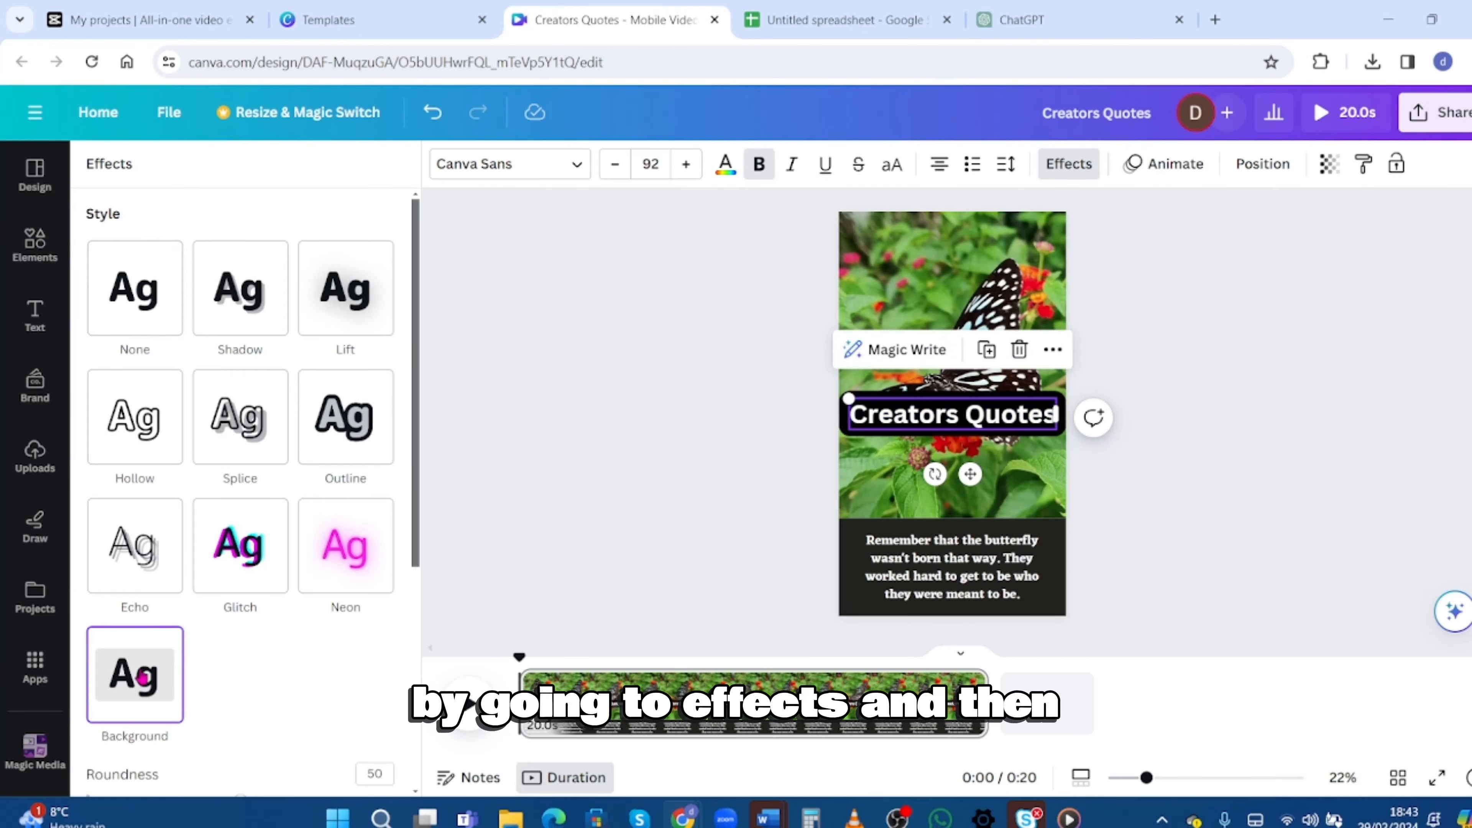
Move the "Creators Quotes" heading to the top of the page and reposition the quote text within the dark band below the video
{"action": "left_click_drag", "start_coordinate": [967, 421], "coordinate": [955, 252]}
{"action": "mouse_move", "coordinate": [948, 587]}
{"action": "left_mouse_down"}
{"action": "mouse_move", "coordinate": [950, 484]}
{"action": "mouse_move", "coordinate": [954, 571]}
{"action": "mouse_move", "coordinate": [943, 569]}
{"action": "left_mouse_up"}
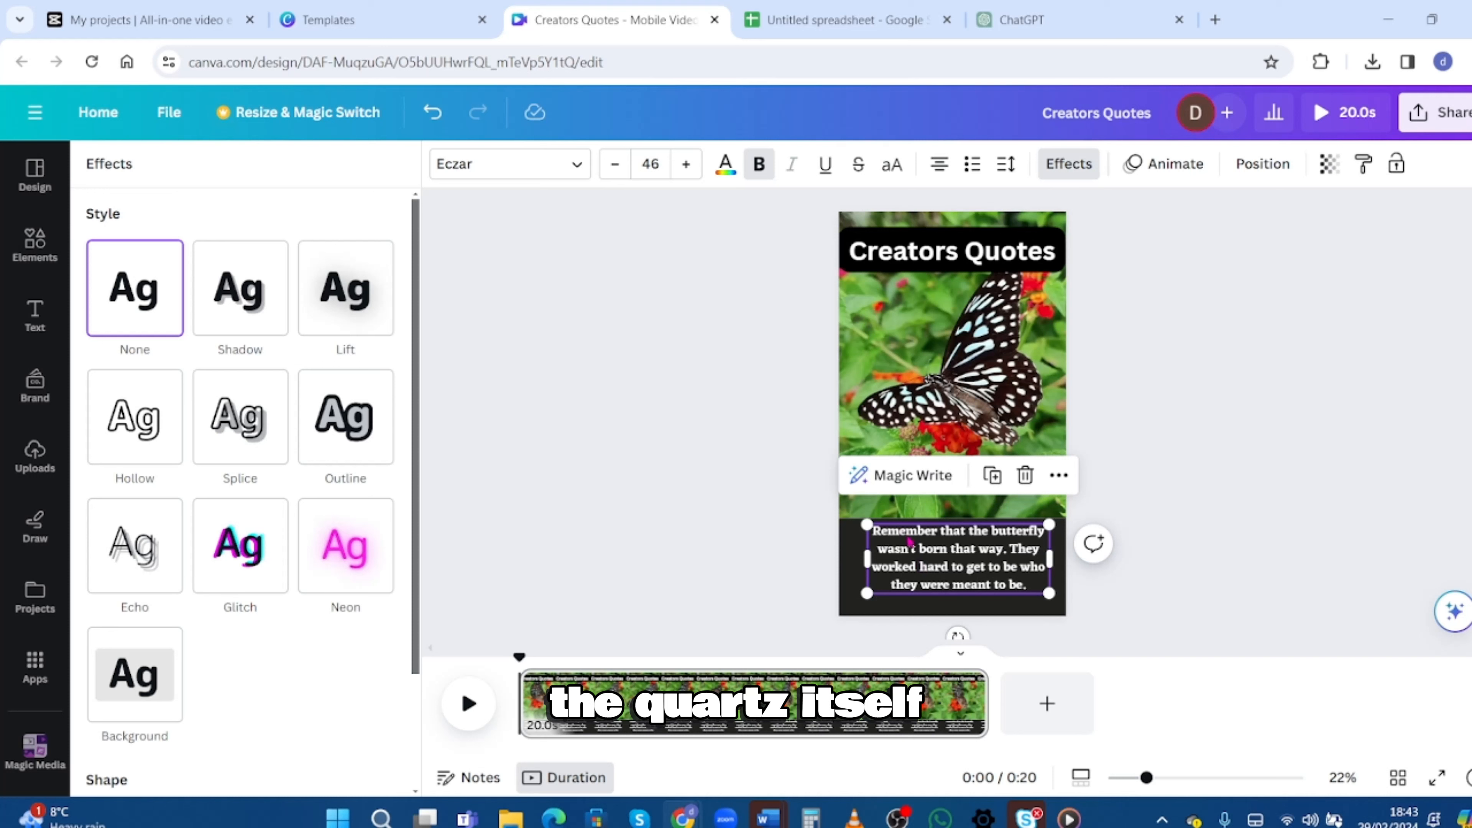
{"action": "left_click_drag", "start_coordinate": [914, 584], "coordinate": [981, 545]}
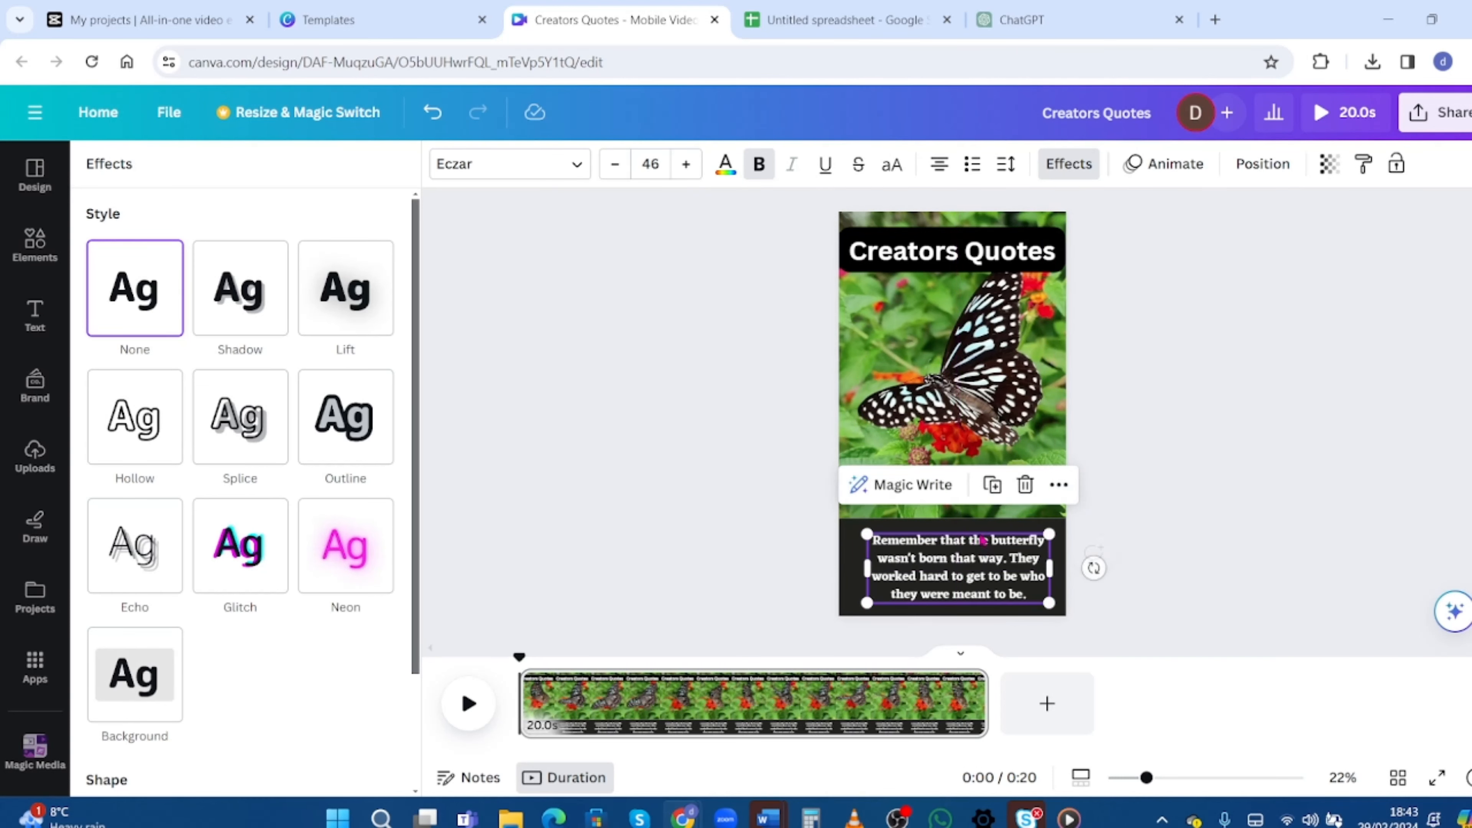
Replace the current page with the "TIP THREE" page of the "Black and White Self-Care Tips Instagram Reels Video" template
{"action": "left_click", "coordinate": [967, 424]}
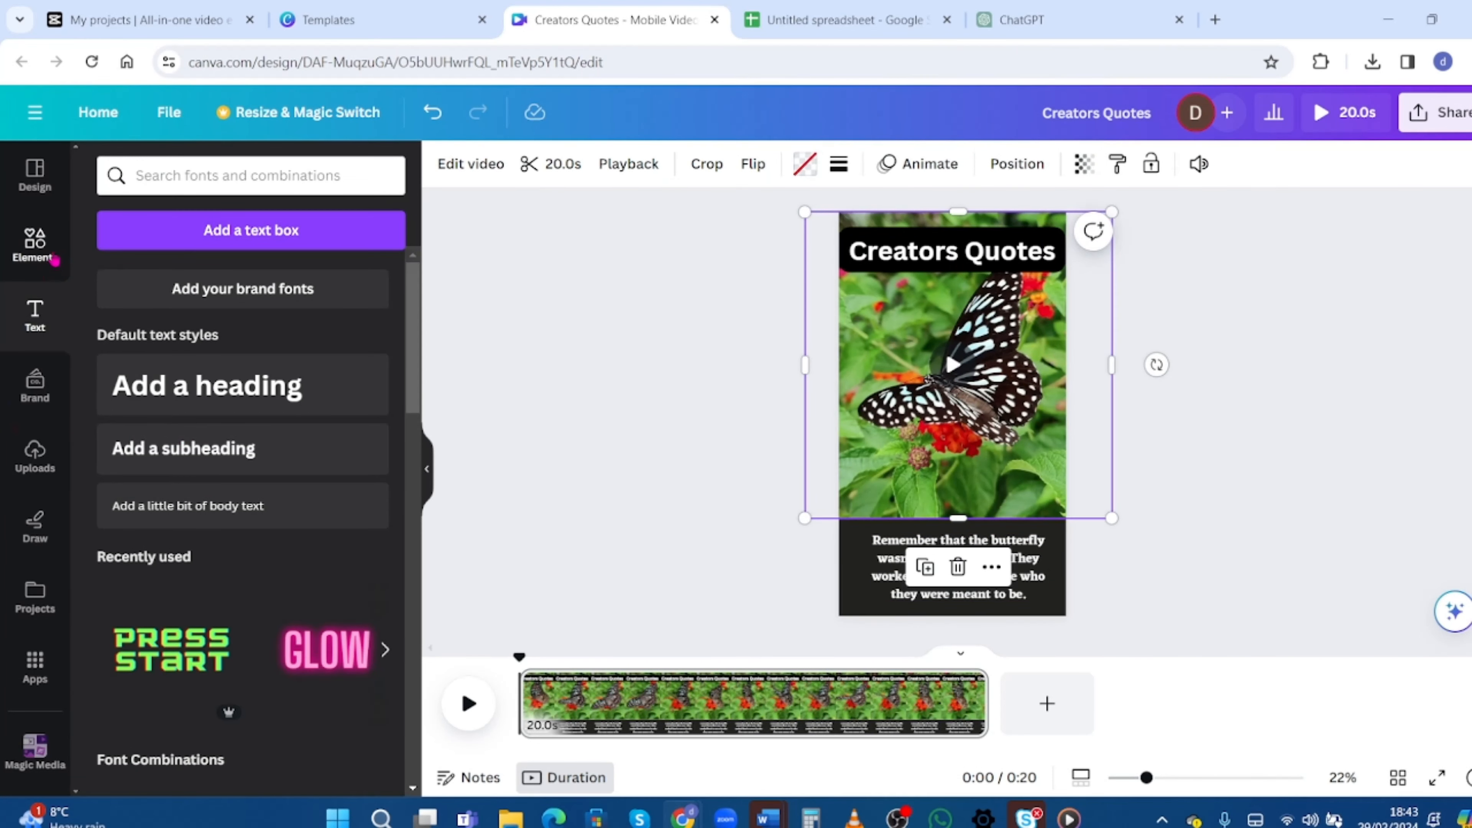
{"action": "left_click", "coordinate": [35, 174]}
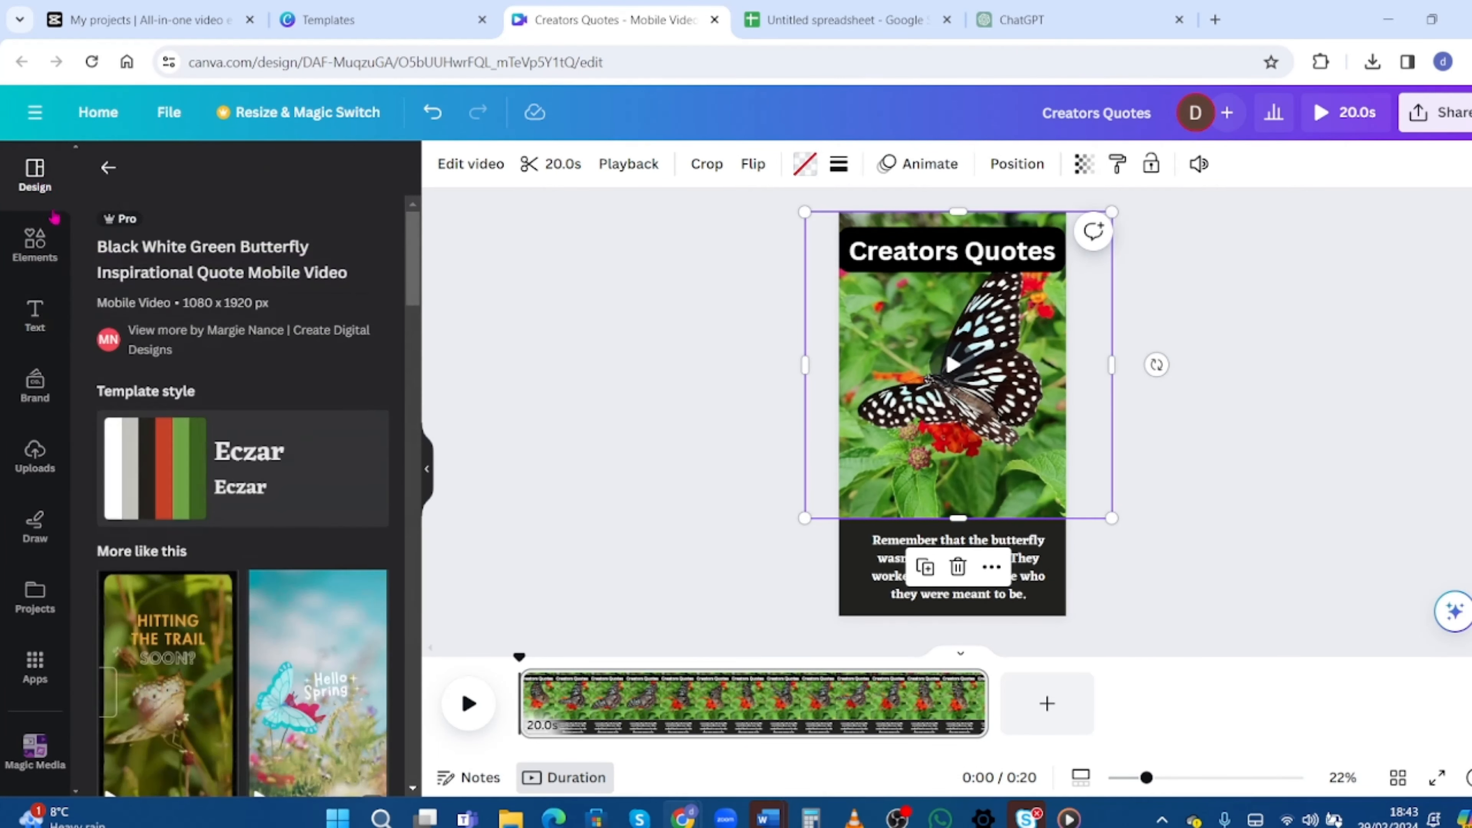
{"action": "scroll", "coordinate": [243, 464], "scroll_direction": "down", "scroll_amount": 10}
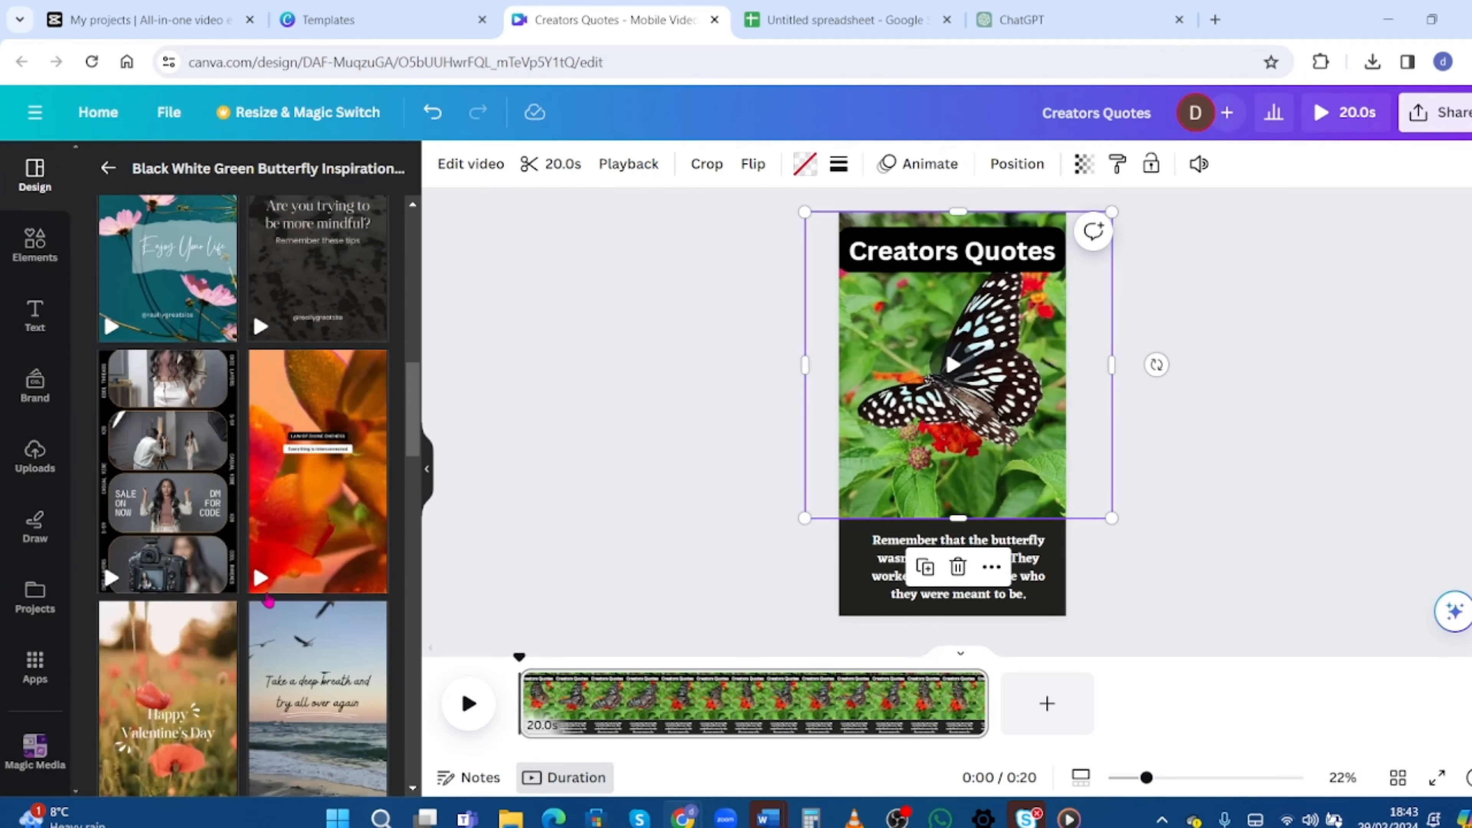
{"action": "left_click", "coordinate": [328, 558]}
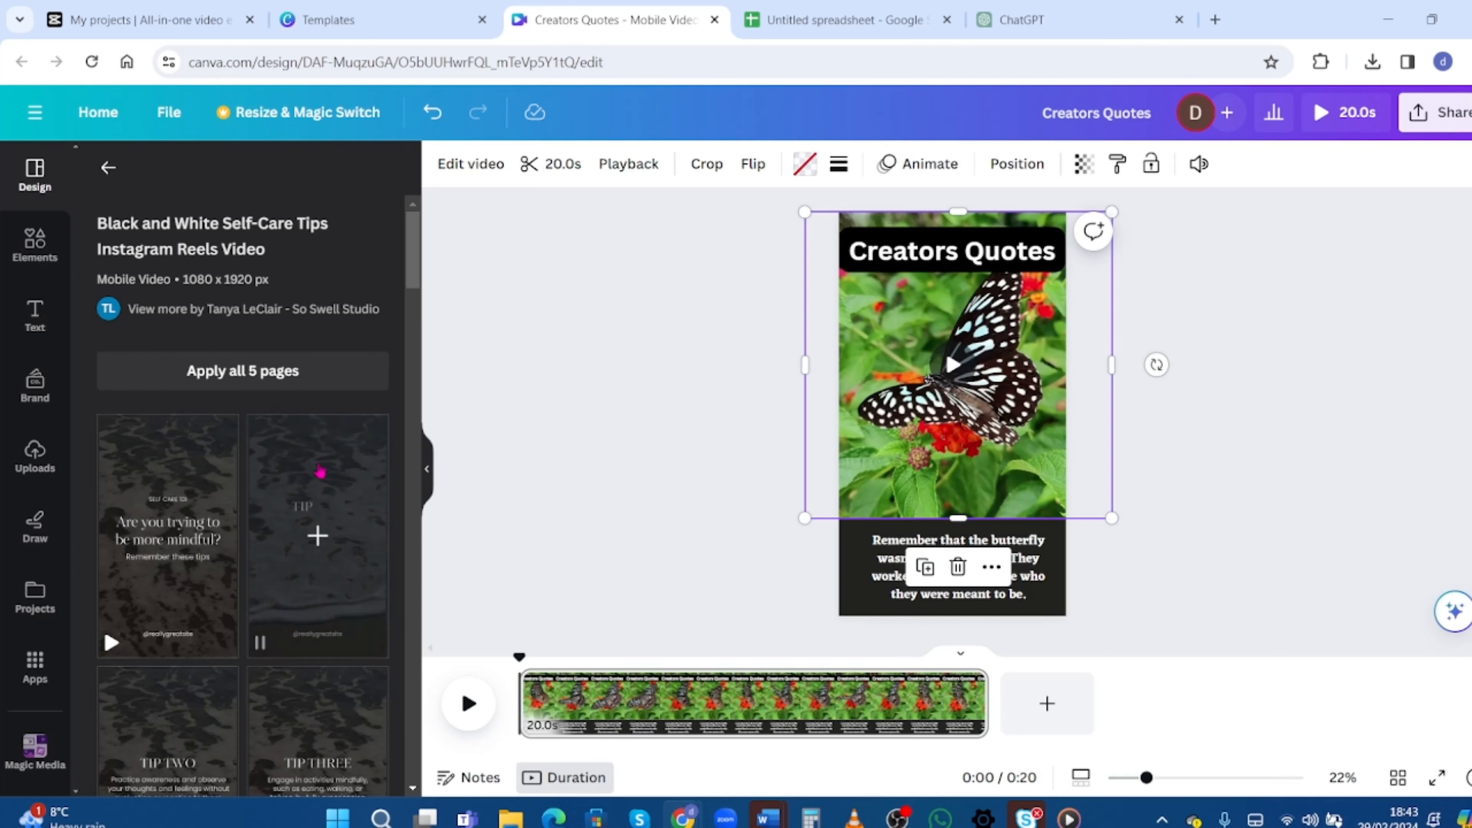
{"action": "scroll", "coordinate": [267, 587], "scroll_direction": "down", "scroll_amount": 10}
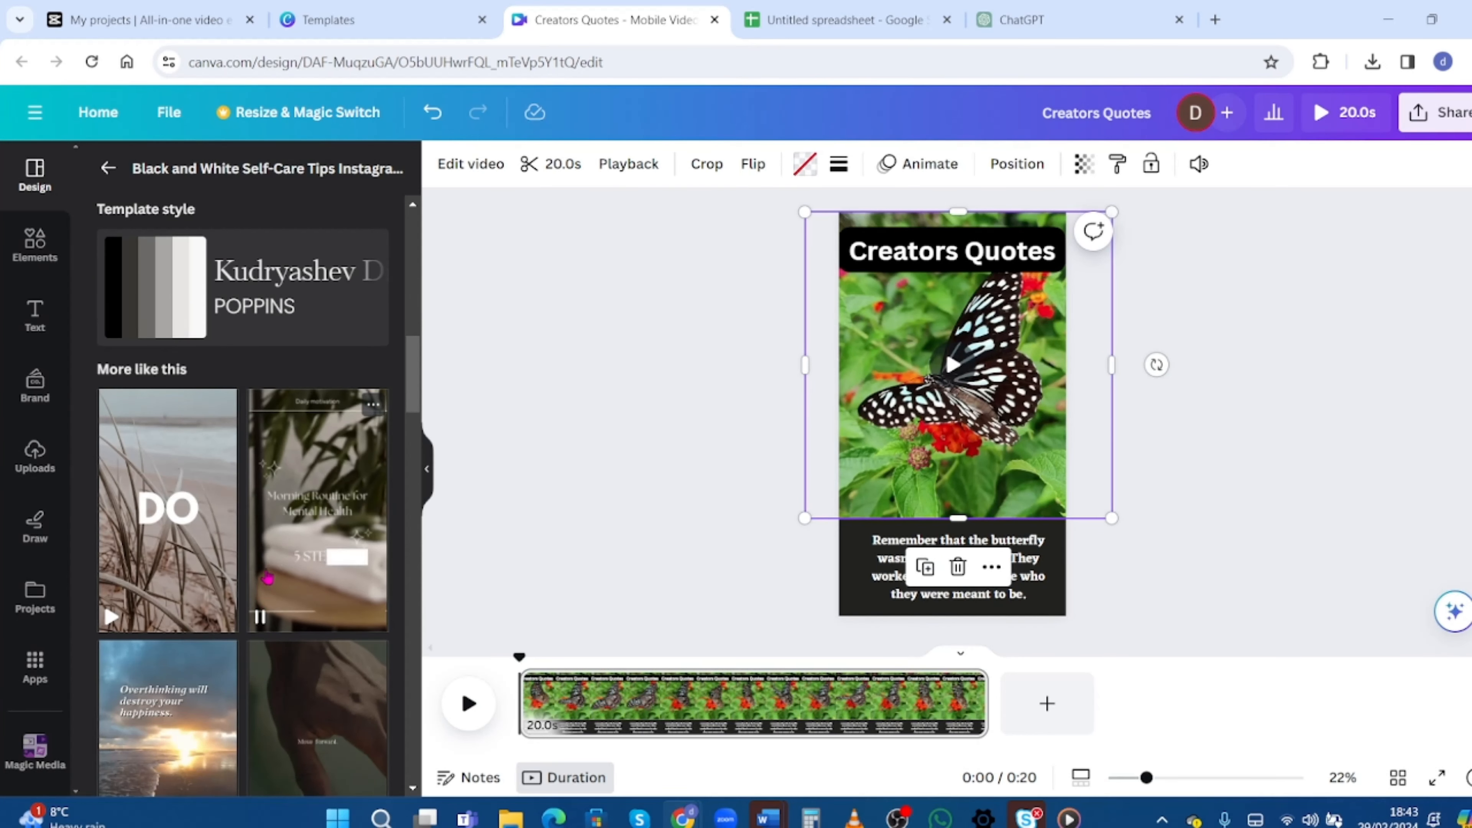
{"action": "scroll", "coordinate": [290, 522], "scroll_direction": "up", "scroll_amount": 5}
{"action": "left_click", "coordinate": [303, 480]}
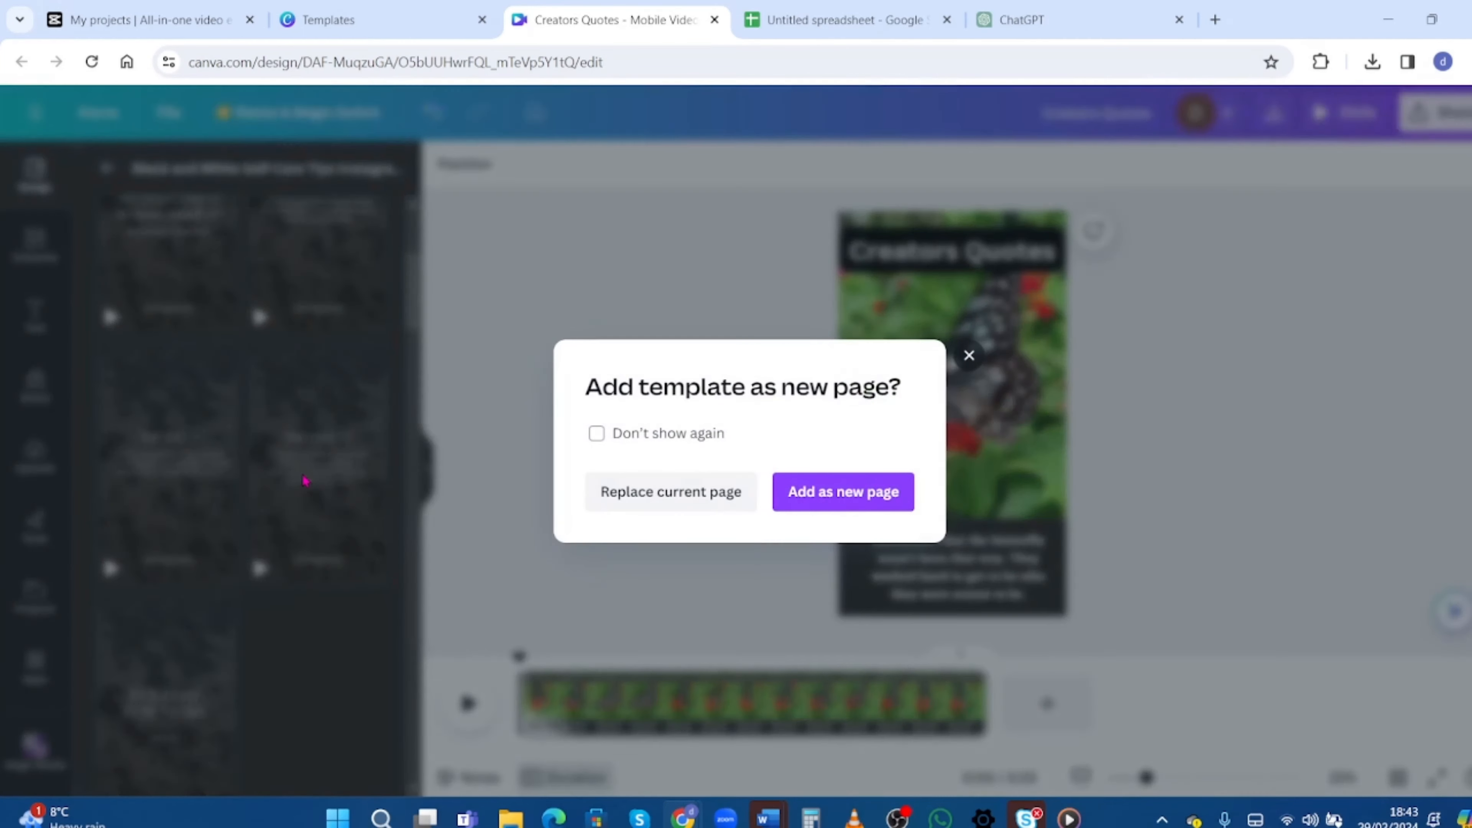
{"action": "left_click", "coordinate": [717, 504]}
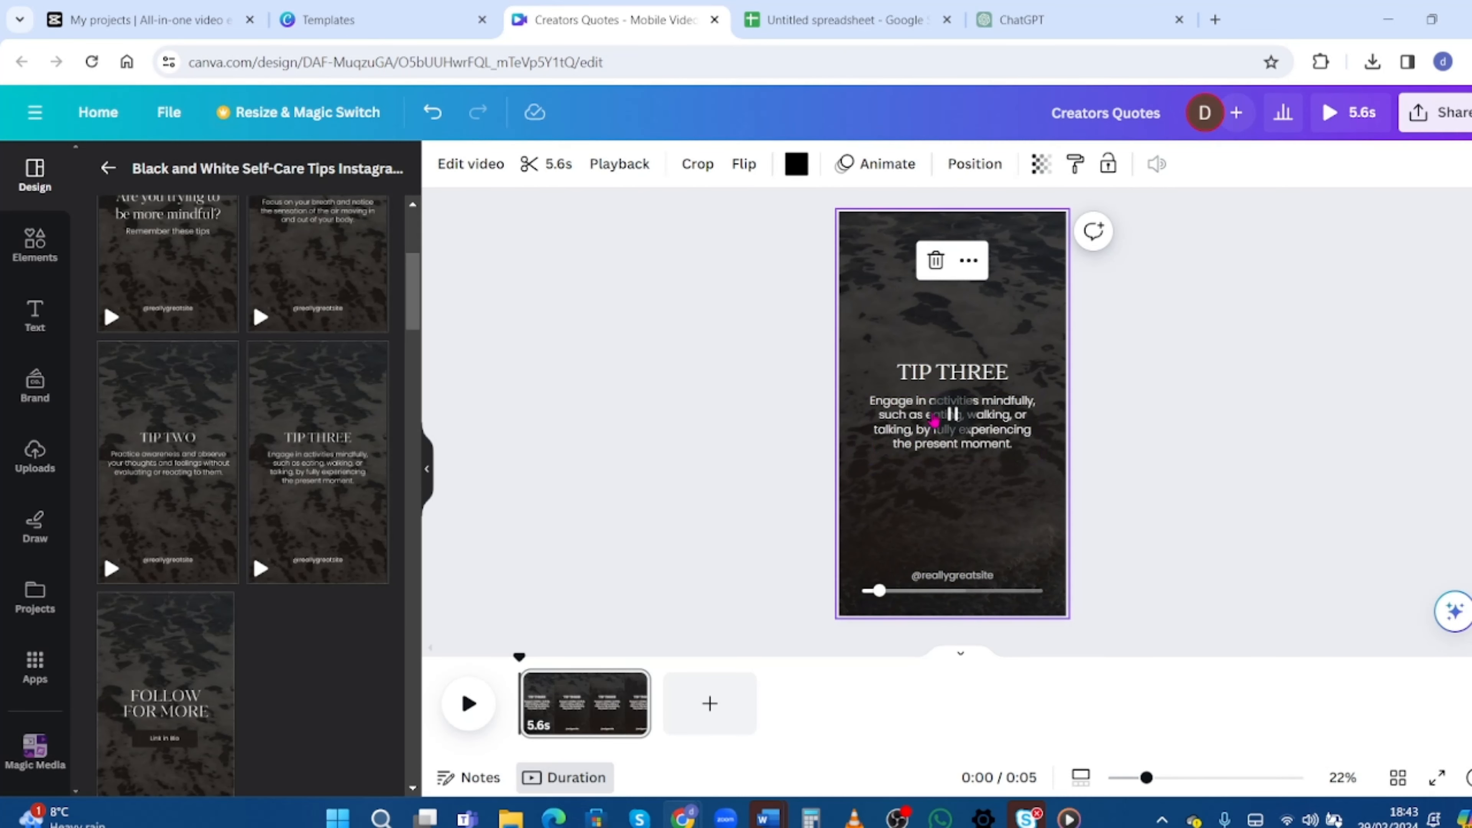
{"action": "left_click_drag", "start_coordinate": [933, 423], "coordinate": [916, 519]}
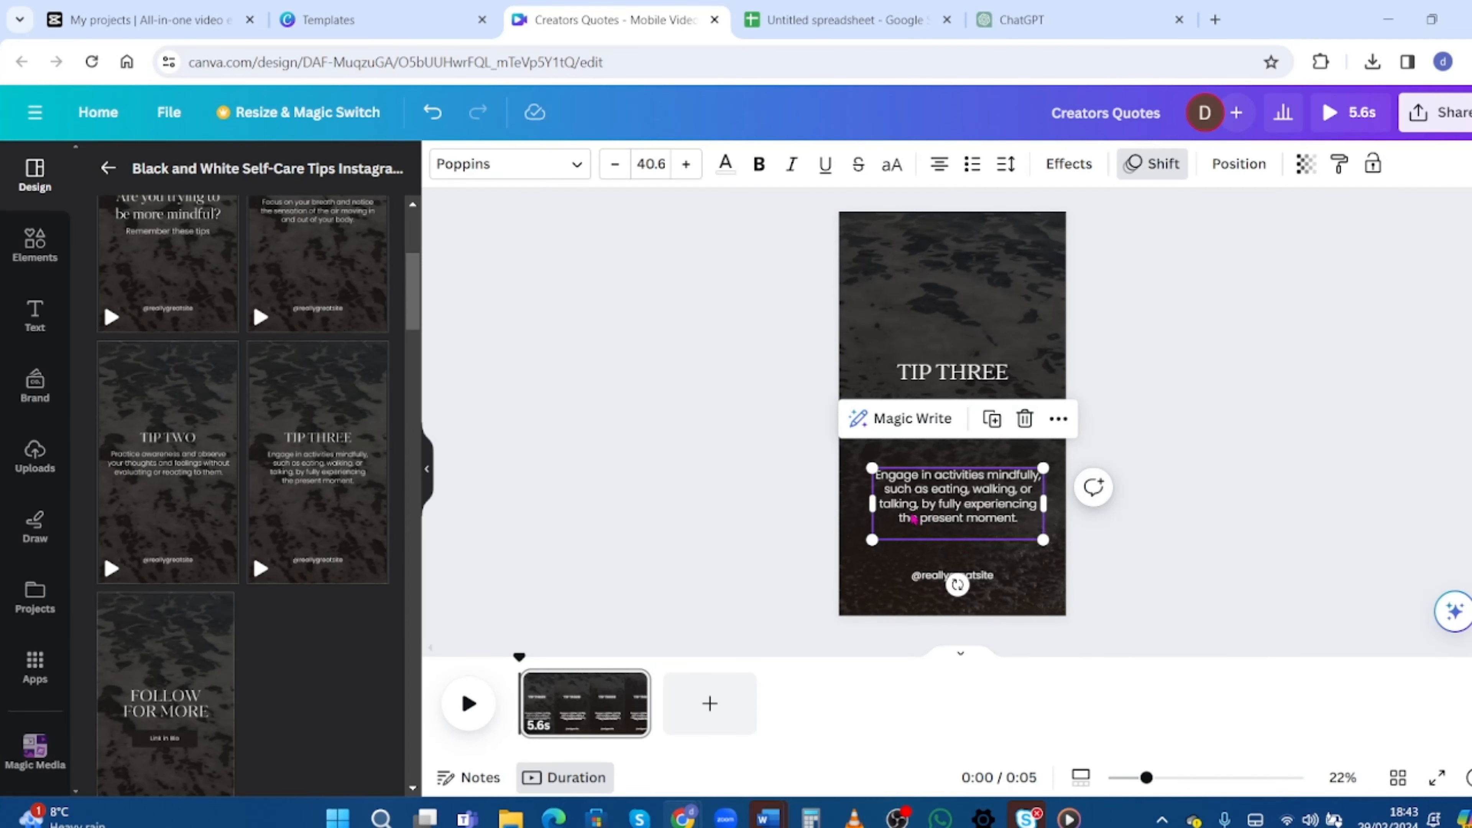
{"action": "double_click", "coordinate": [912, 517]}
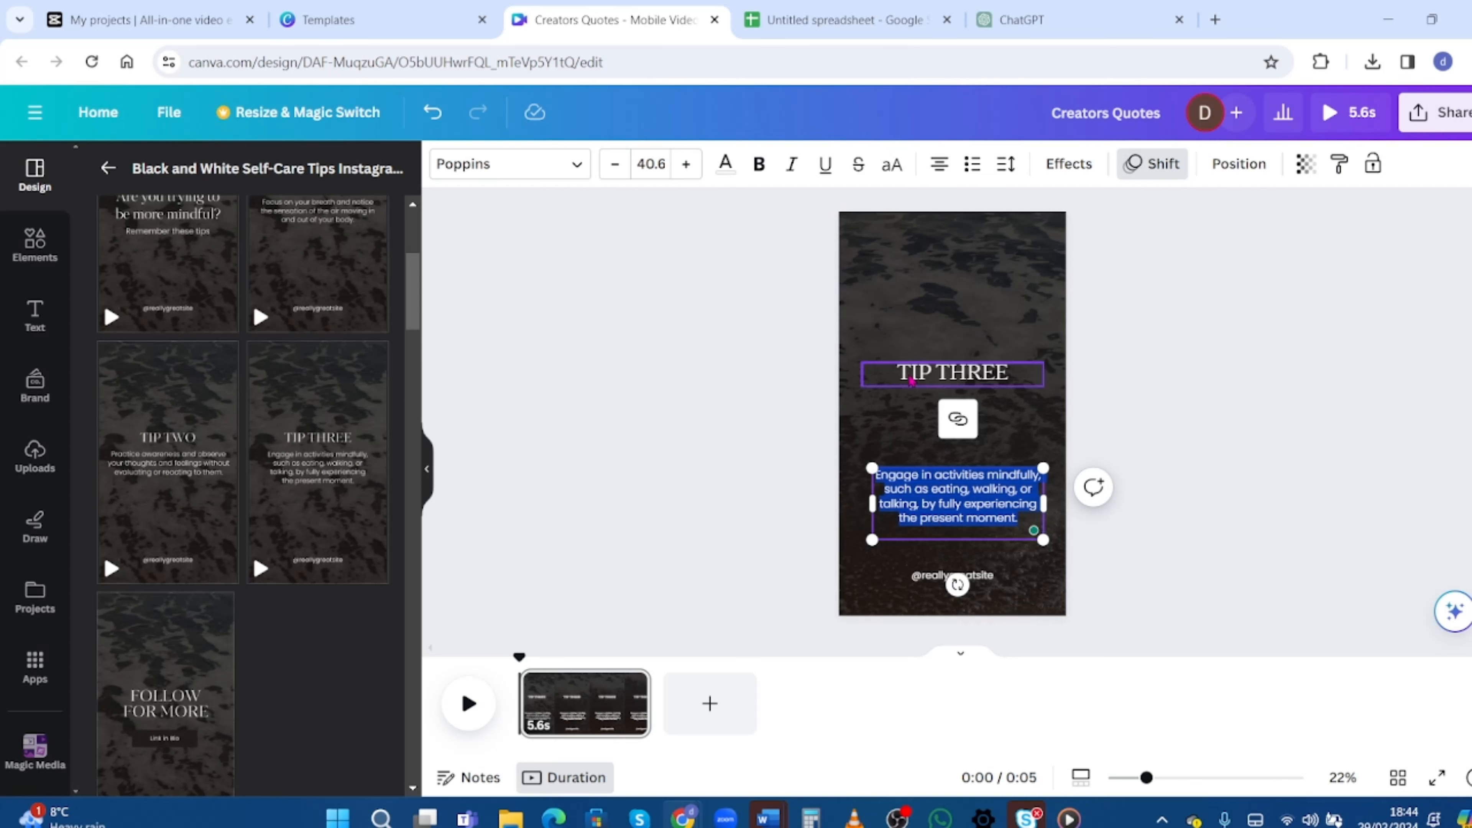
{"action": "left_click_drag", "start_coordinate": [911, 379], "coordinate": [923, 298]}
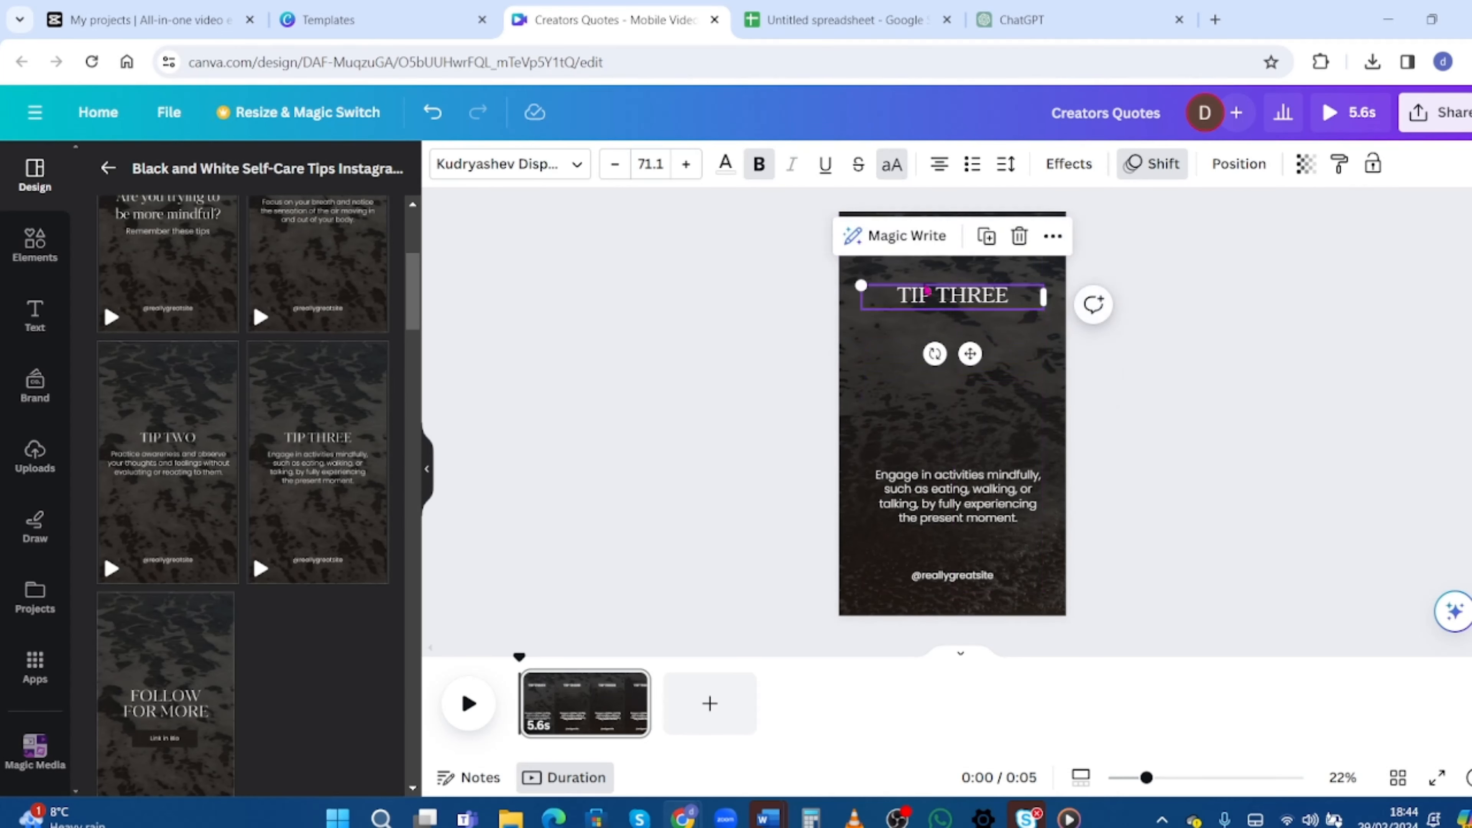
Replace the "TIP THREE" title text with "CREATORS TIPS"
{"action": "double_click", "coordinate": [978, 296]}
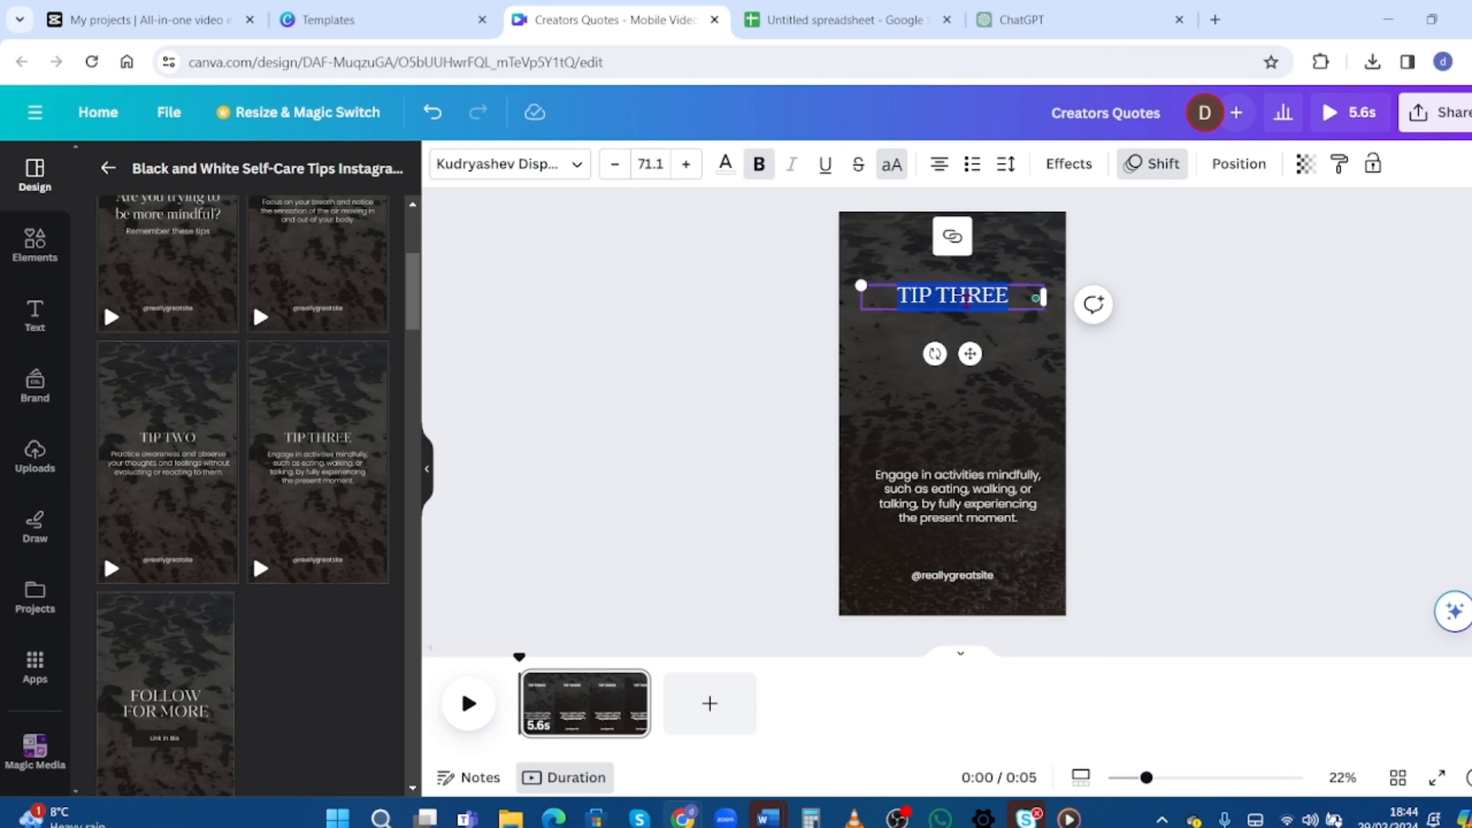
{"action": "key", "text": "BackSpace"}
{"action": "type", "text": "CREATORS"}
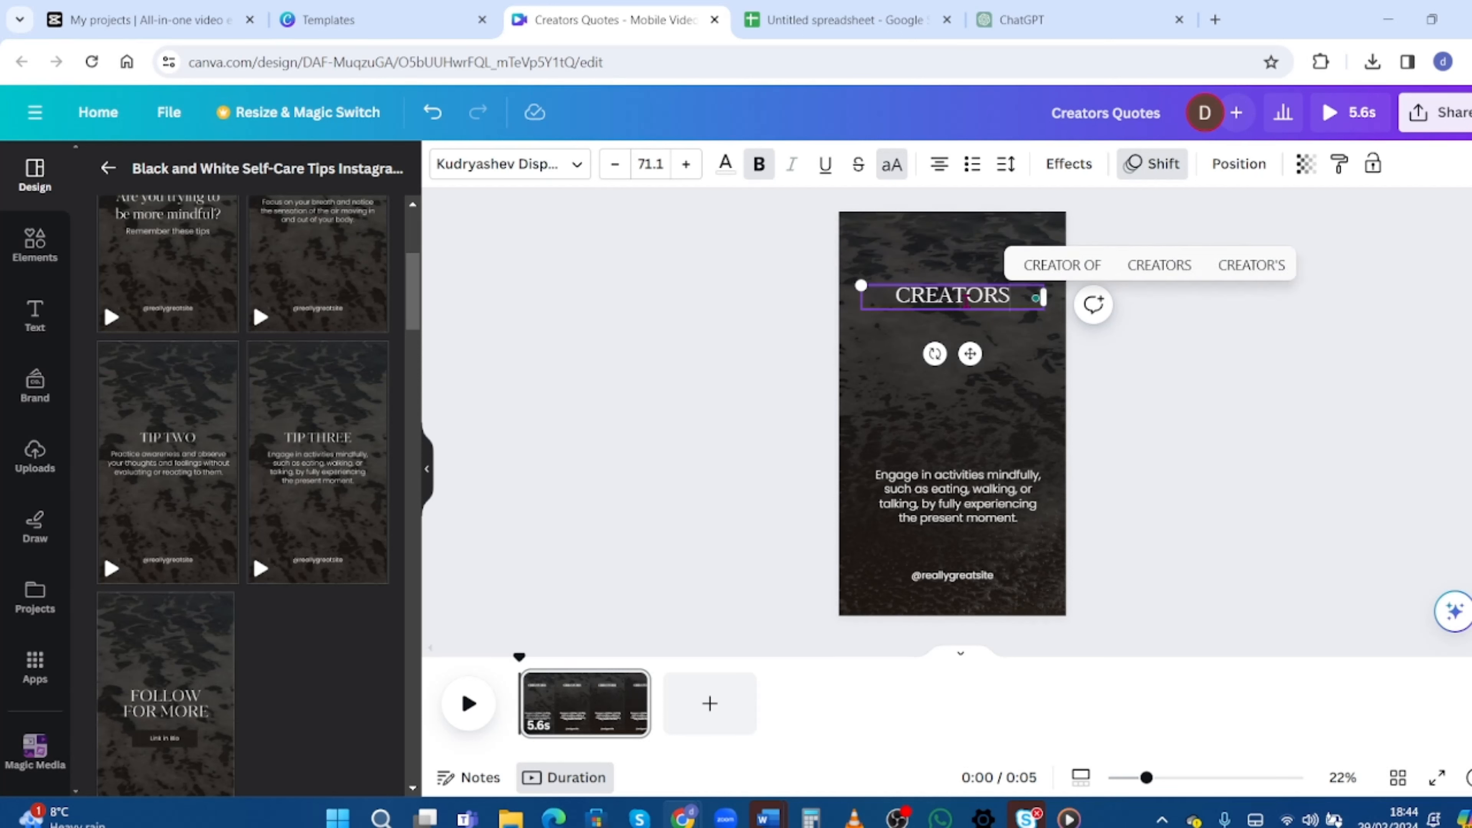
{"action": "type", "text": " T"}
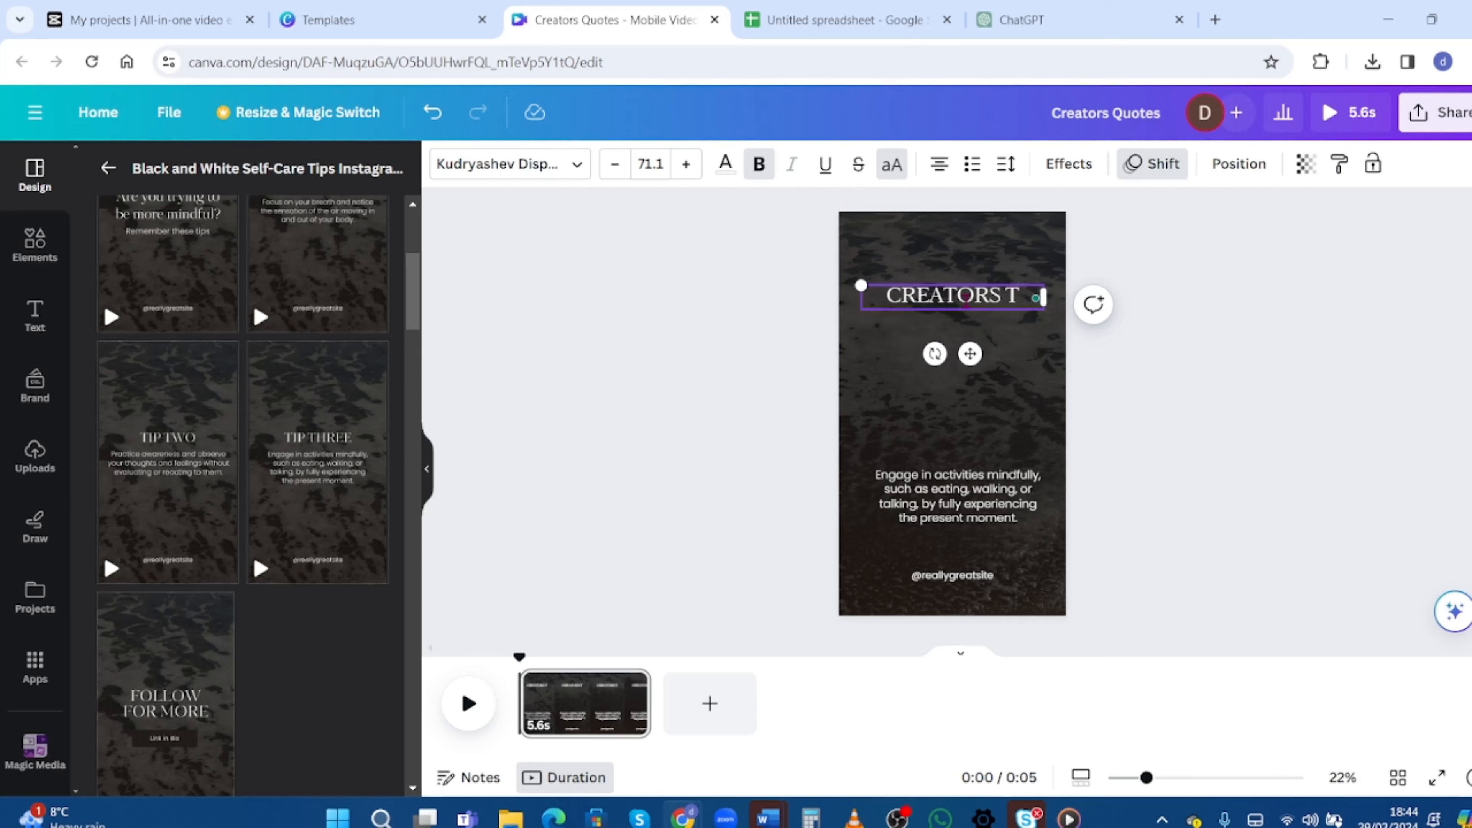
{"action": "type", "text": "IP"}
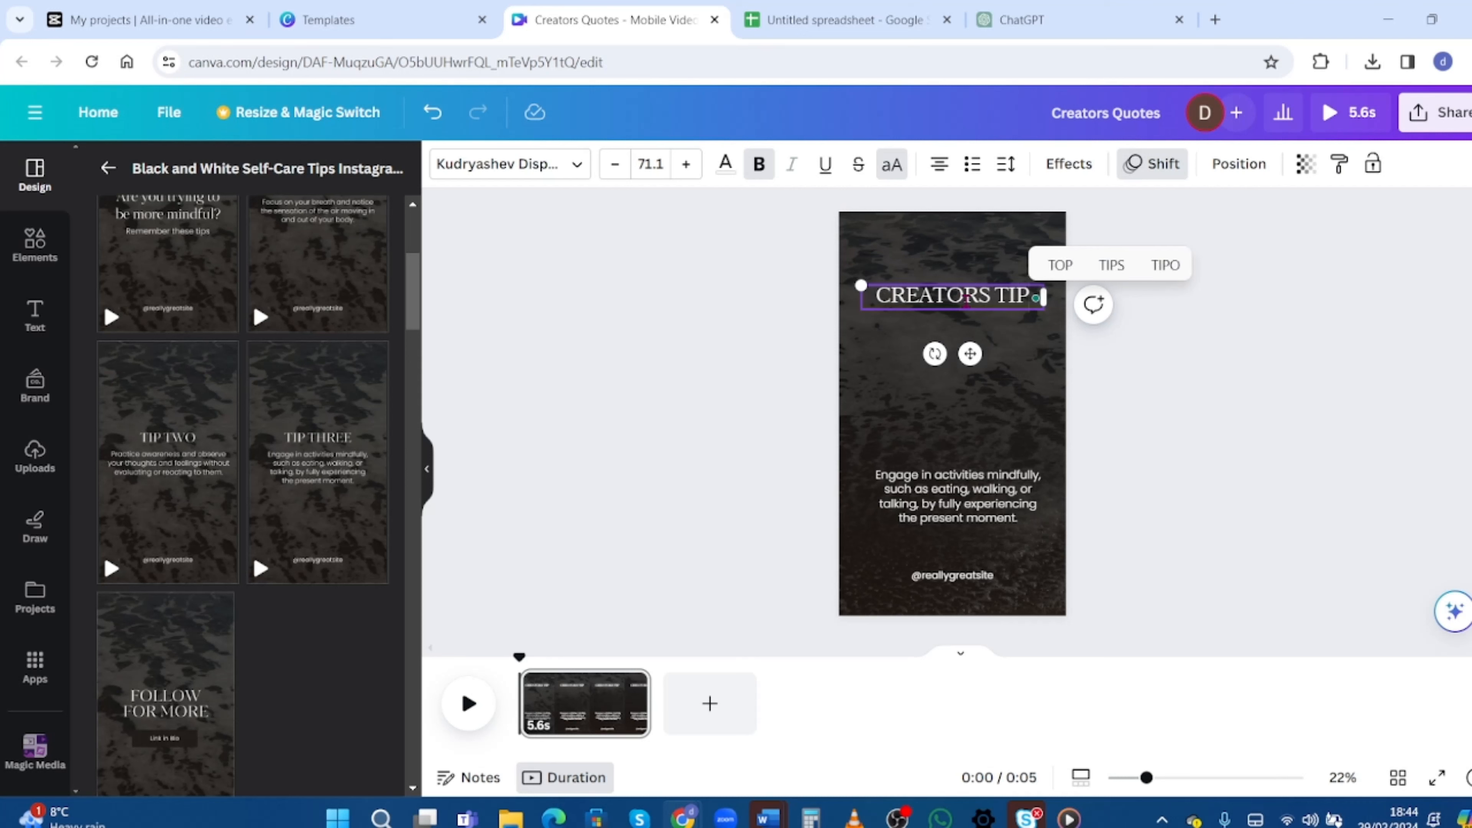
{"action": "type", "text": "S"}
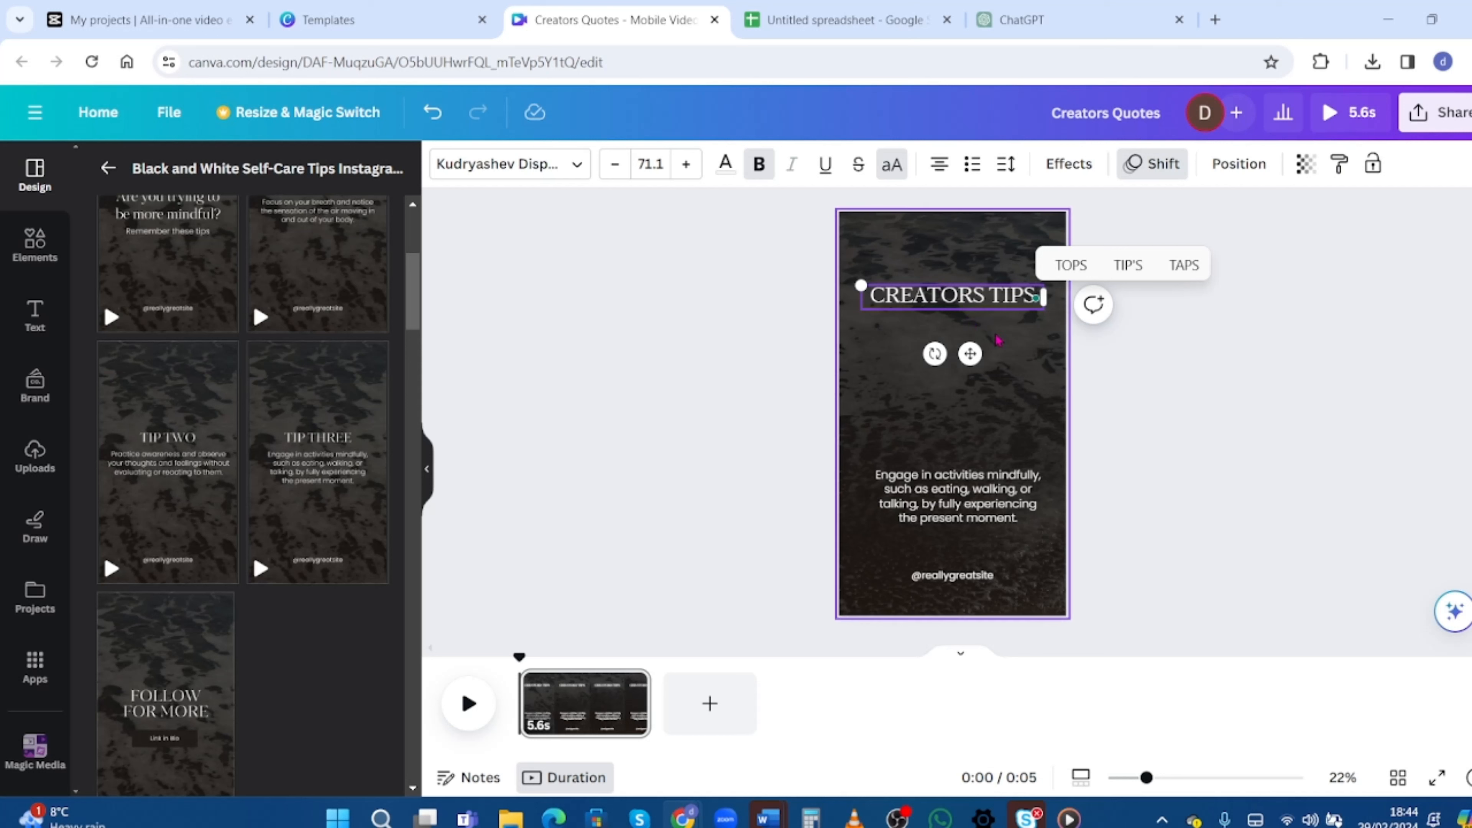
{"action": "left_click", "coordinate": [1043, 400]}
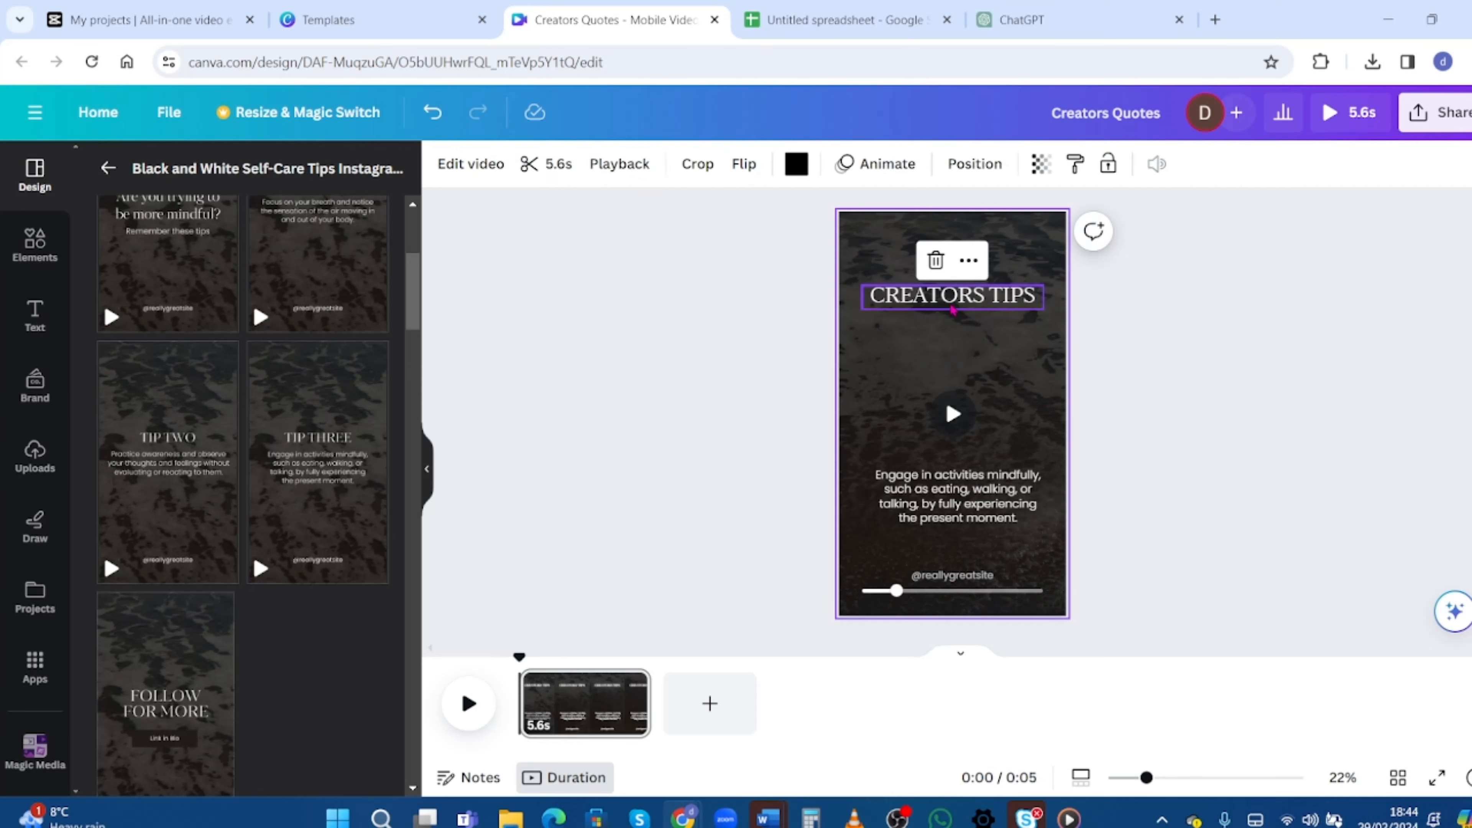
Move the "CREATORS TIPS" title closer to the page's upper edge and set its font to Anton
{"action": "left_click_drag", "start_coordinate": [939, 308], "coordinate": [939, 279]}
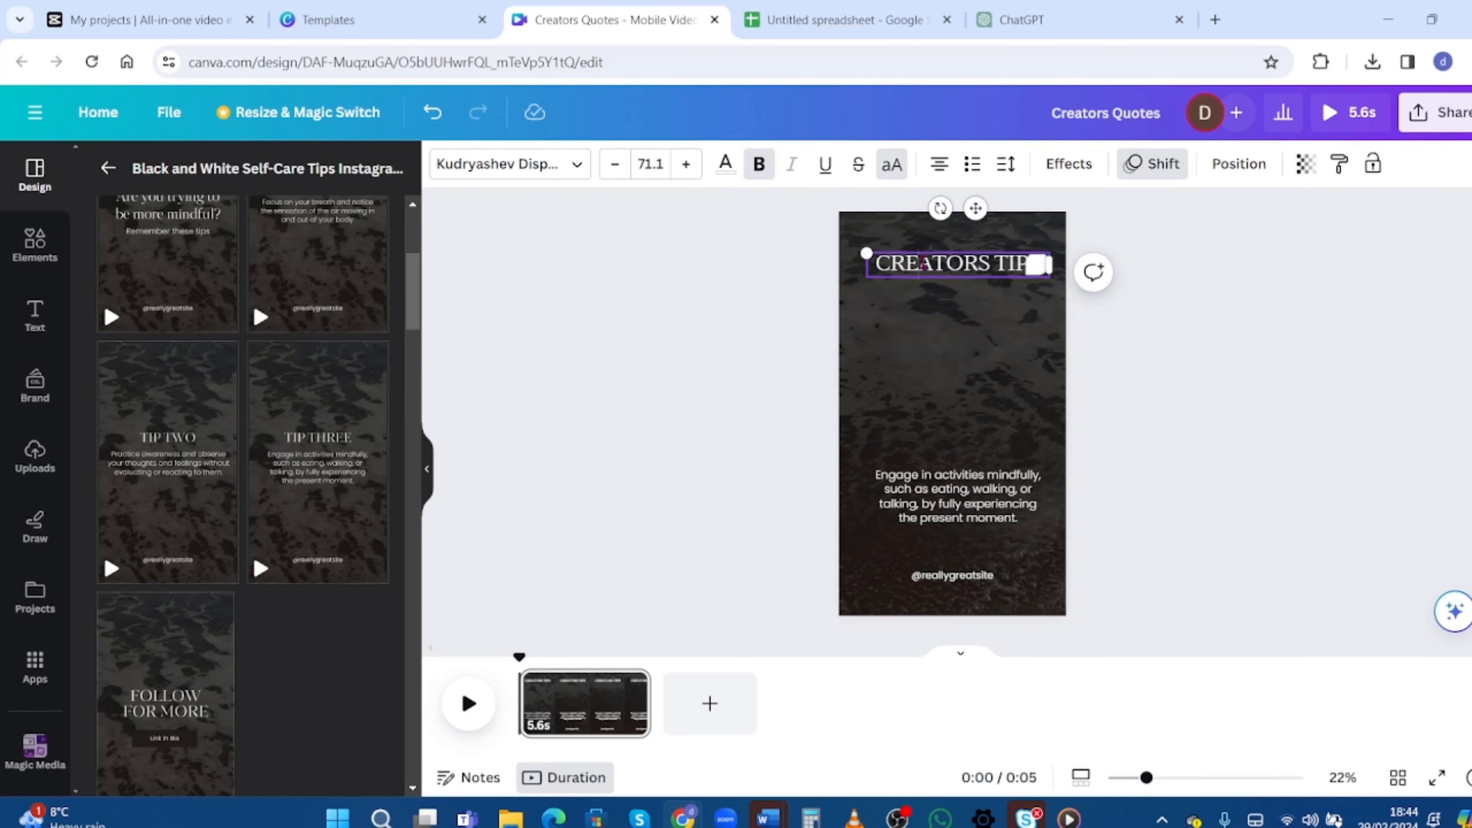
{"action": "double_click", "coordinate": [950, 264]}
{"action": "triple_click", "coordinate": [986, 265]}
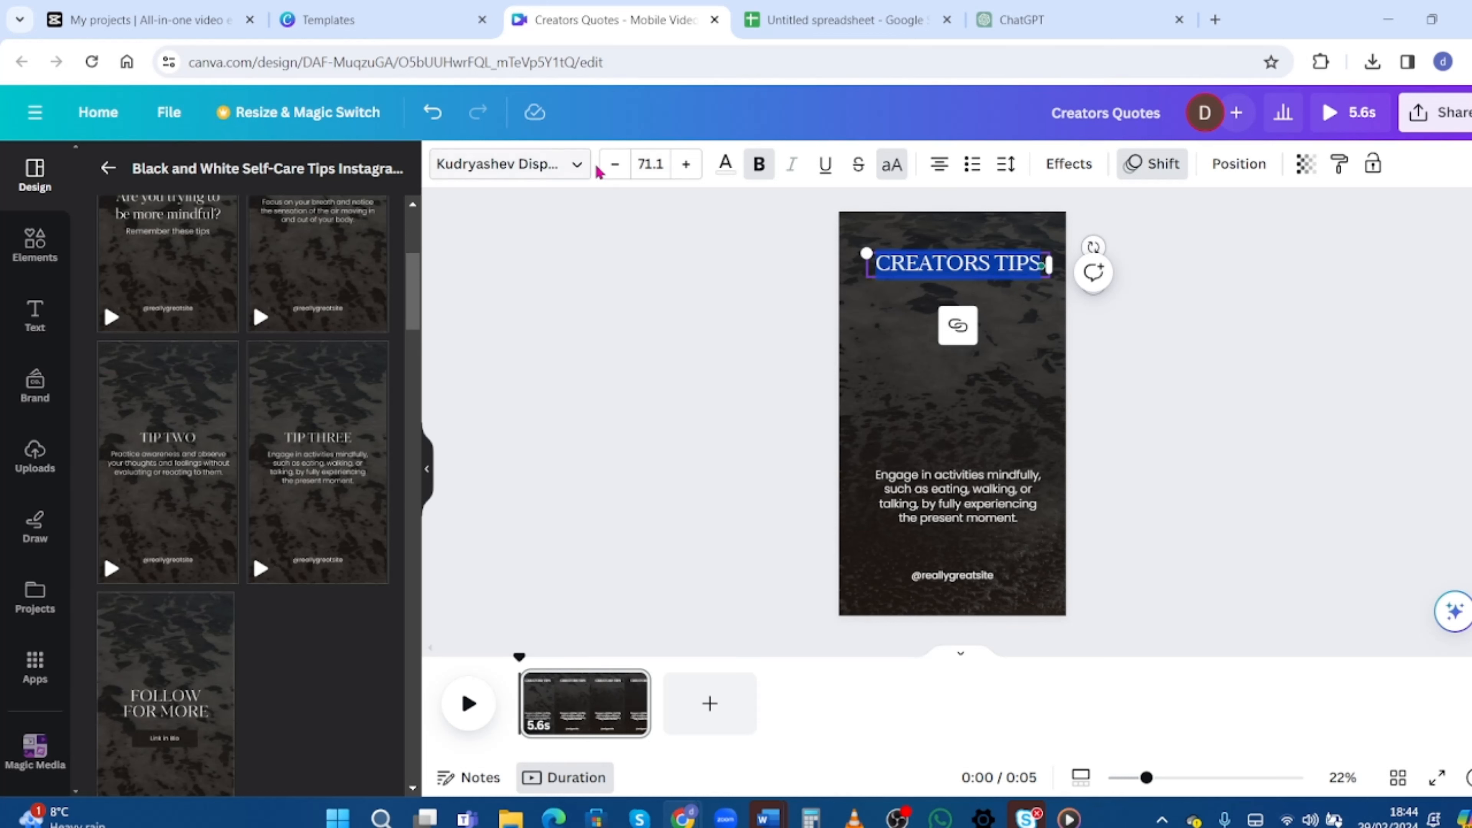
{"action": "left_click", "coordinate": [580, 167]}
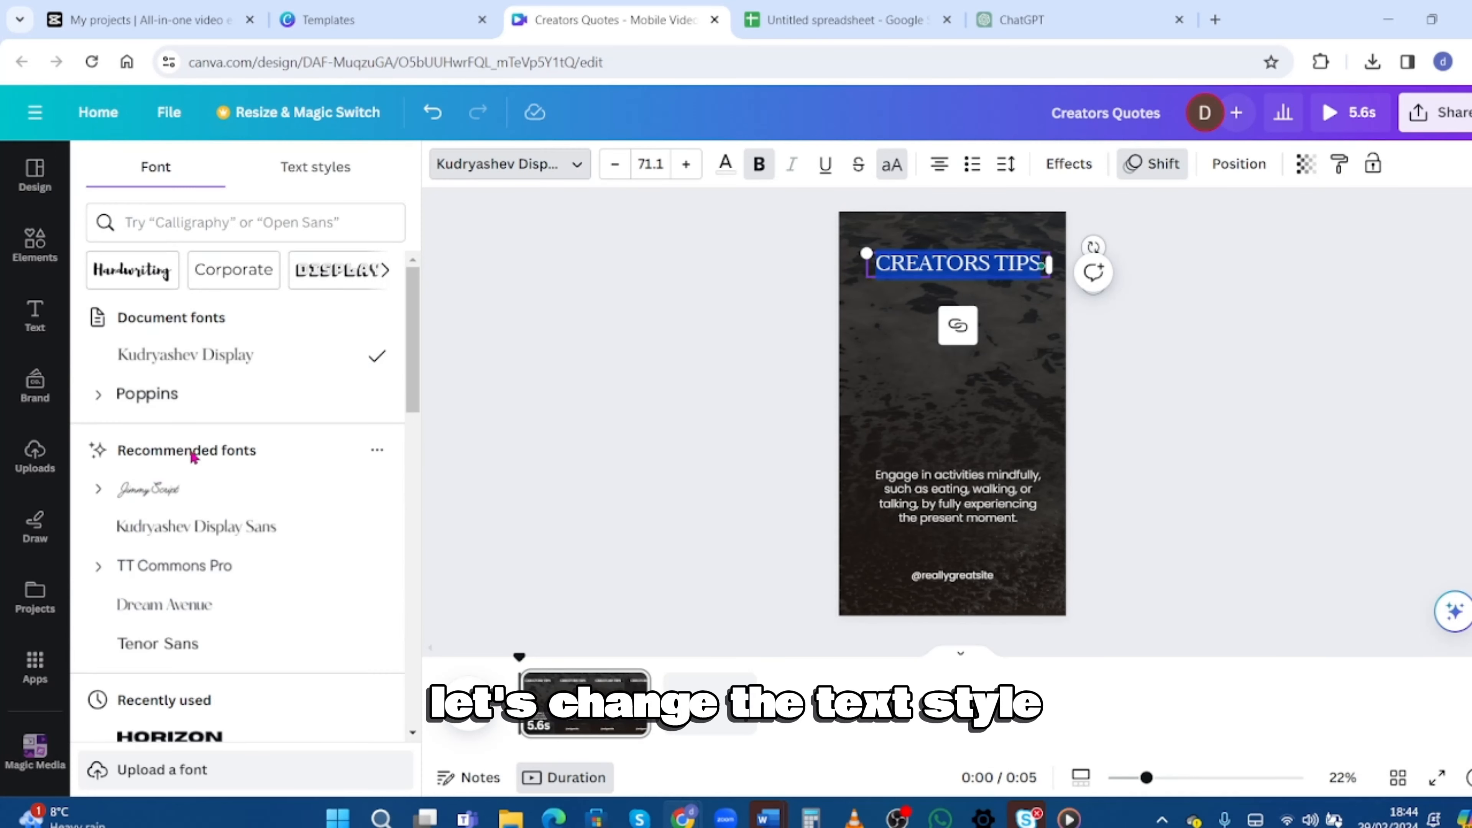
{"action": "scroll", "coordinate": [214, 461], "scroll_direction": "down", "scroll_amount": 5}
{"action": "left_click", "coordinate": [136, 567]}
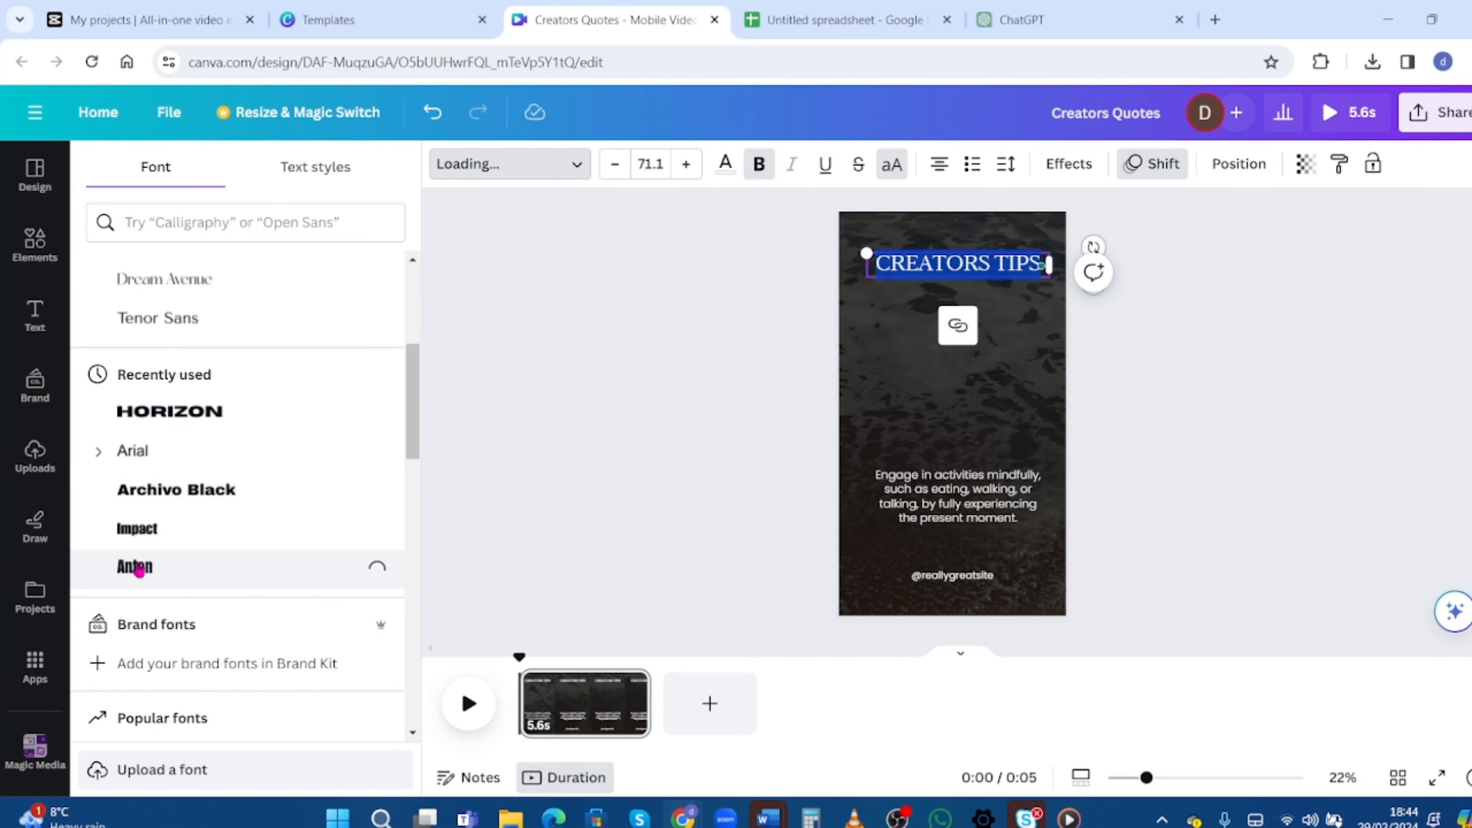
Try Impact and Anton on the "CREATORS TIPS" title and set its font to Archivo Black
{"action": "left_click", "coordinate": [157, 528]}
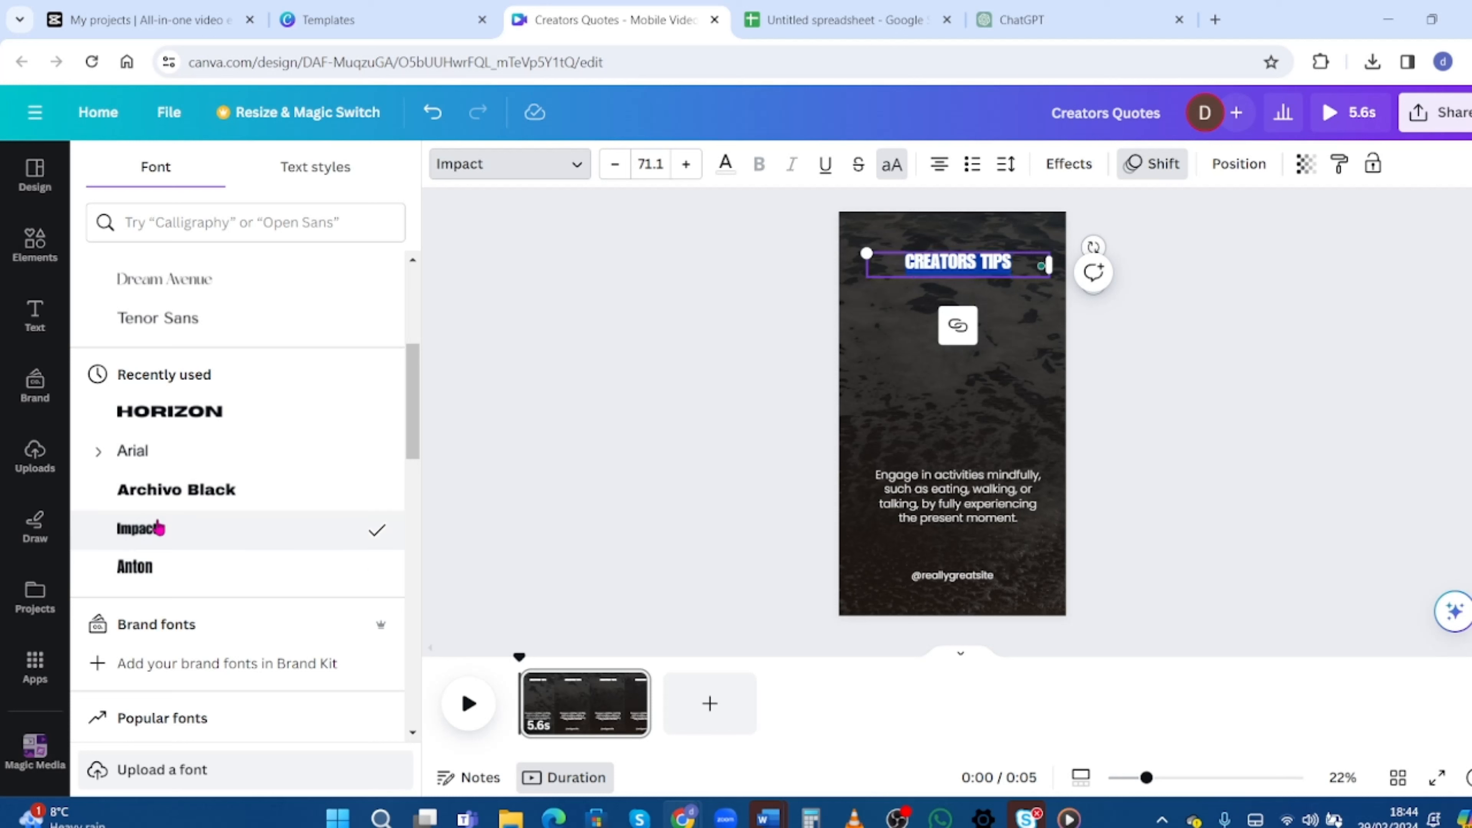
{"action": "left_click", "coordinate": [135, 566]}
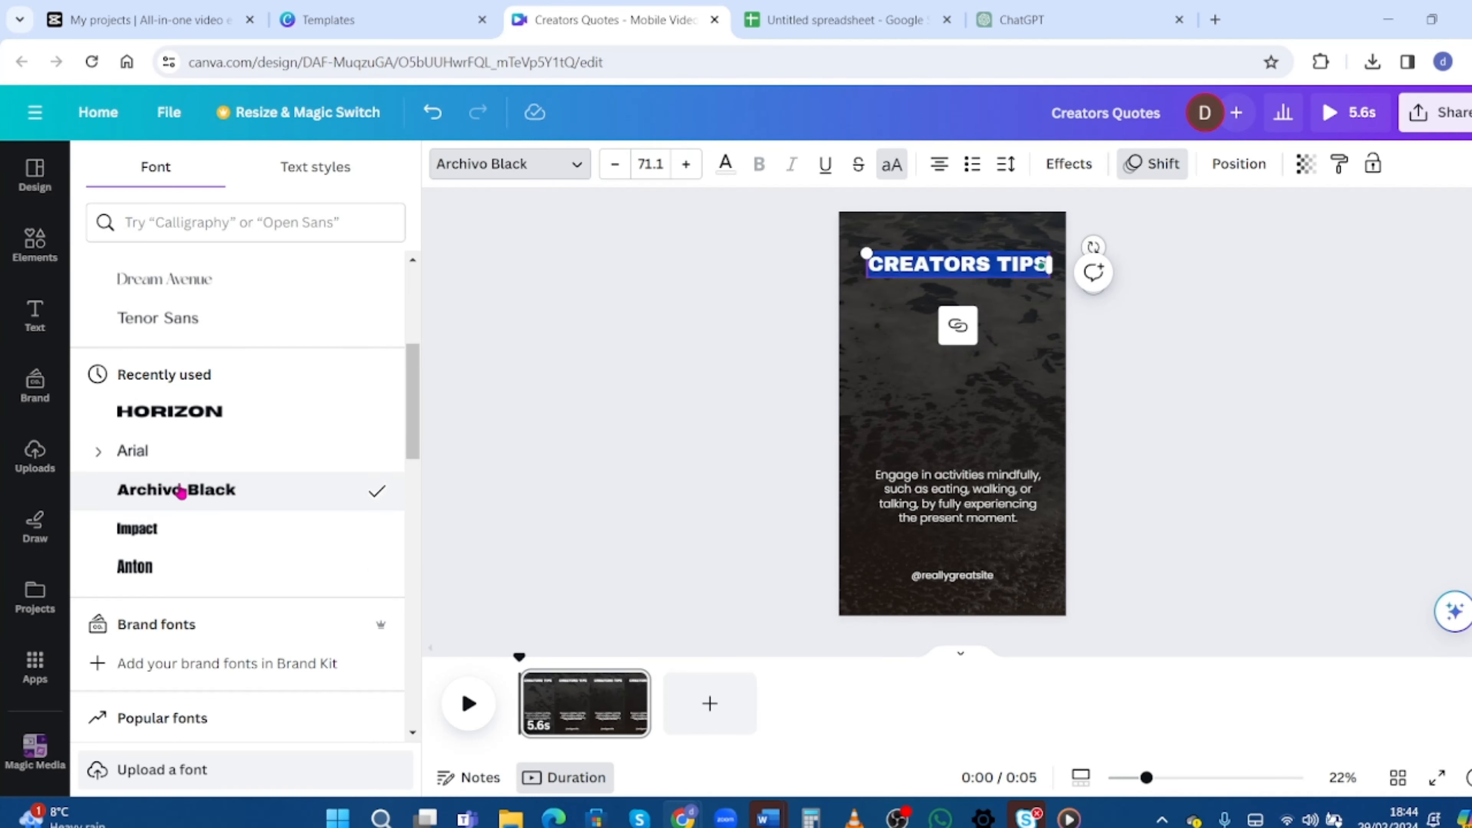
{"action": "left_click", "coordinate": [138, 574]}
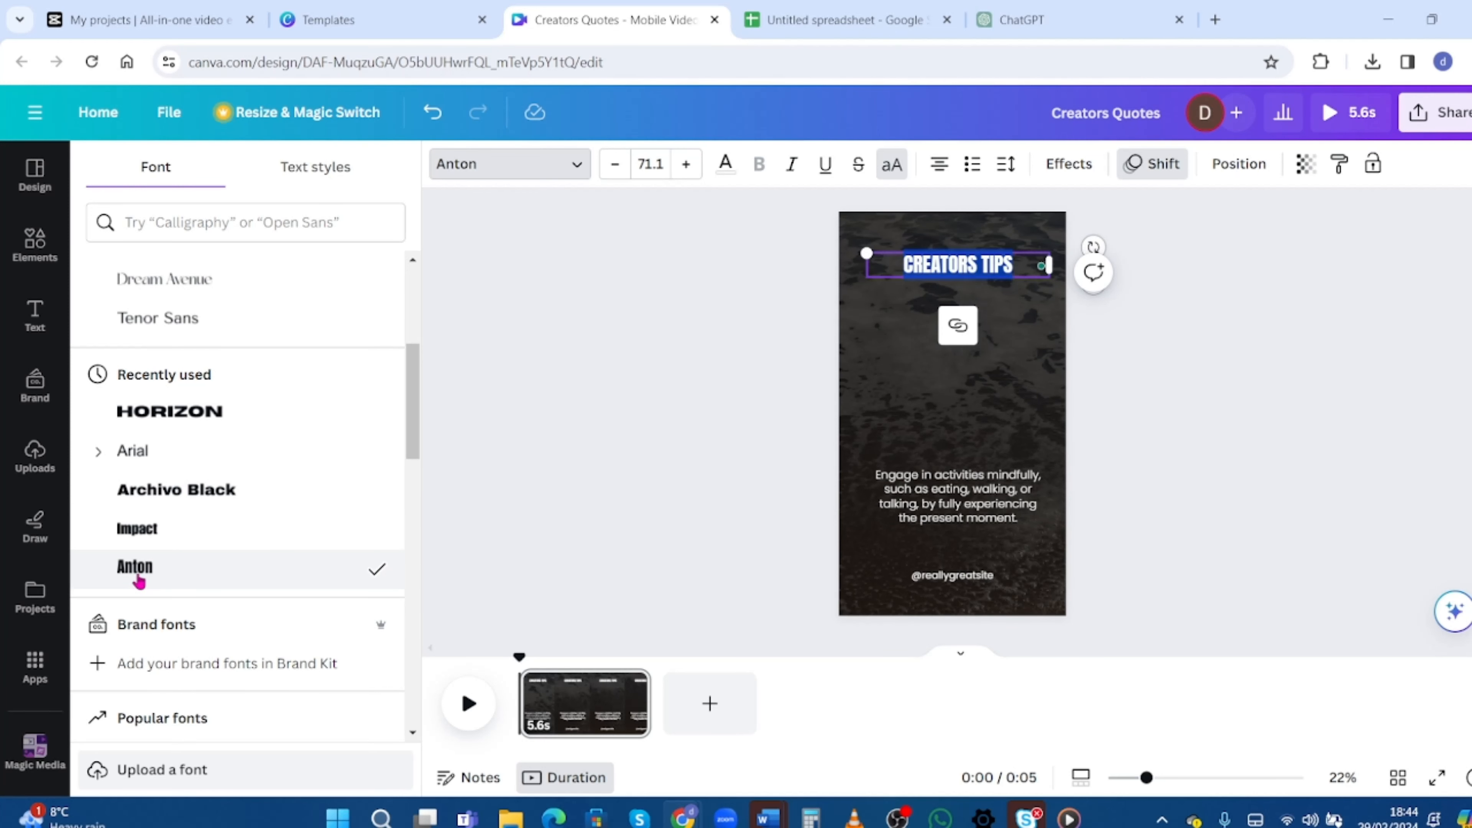
{"action": "left_click", "coordinate": [169, 494]}
Set the font of the tip's body text to Anton
{"action": "left_click", "coordinate": [957, 503]}
{"action": "triple_click", "coordinate": [958, 503]}
{"action": "scroll", "coordinate": [145, 510], "scroll_direction": "down", "scroll_amount": 5}
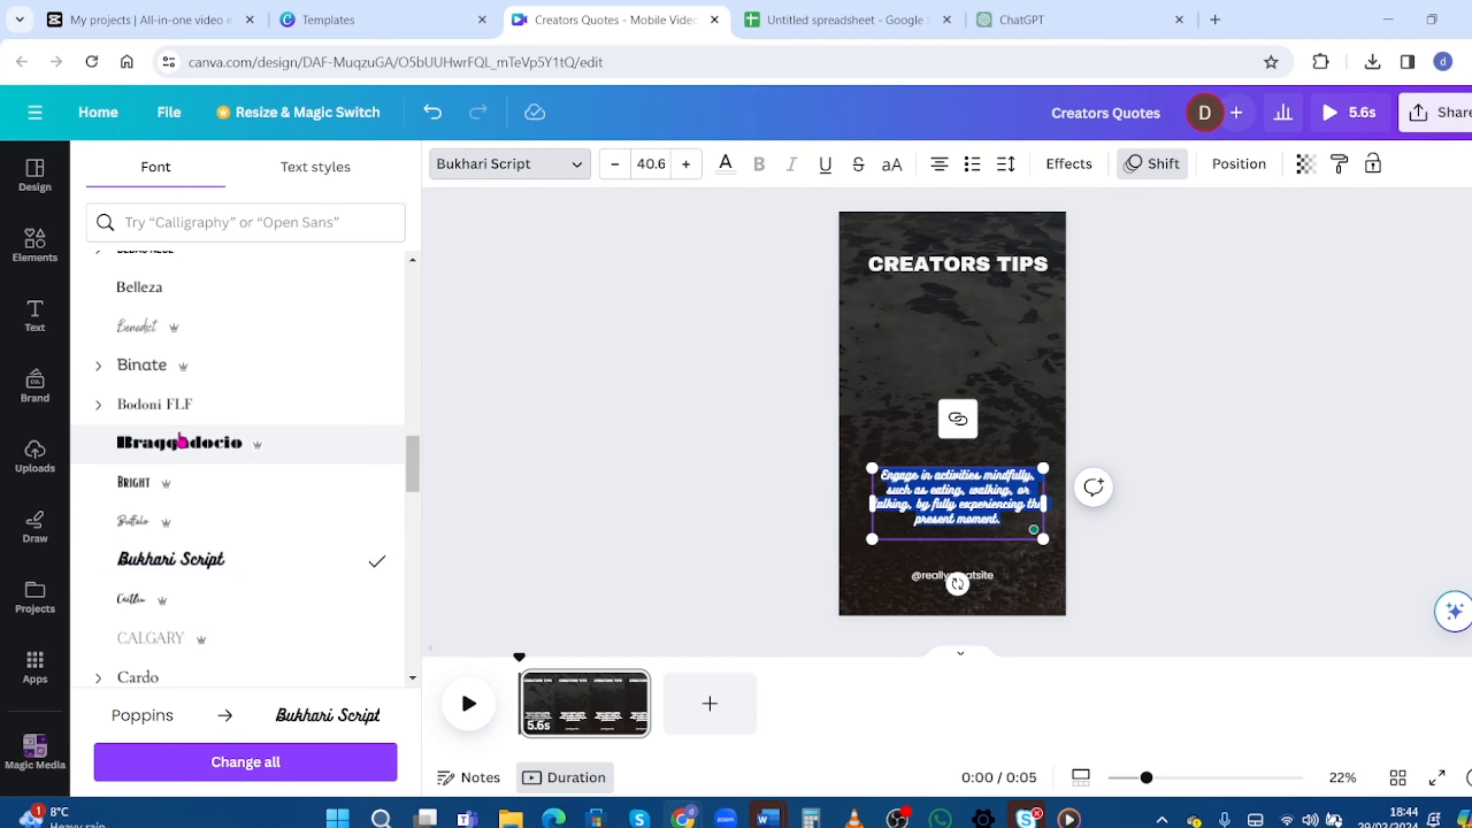
{"action": "scroll", "coordinate": [170, 463], "scroll_direction": "up", "scroll_amount": 5}
{"action": "left_click", "coordinate": [165, 551]}
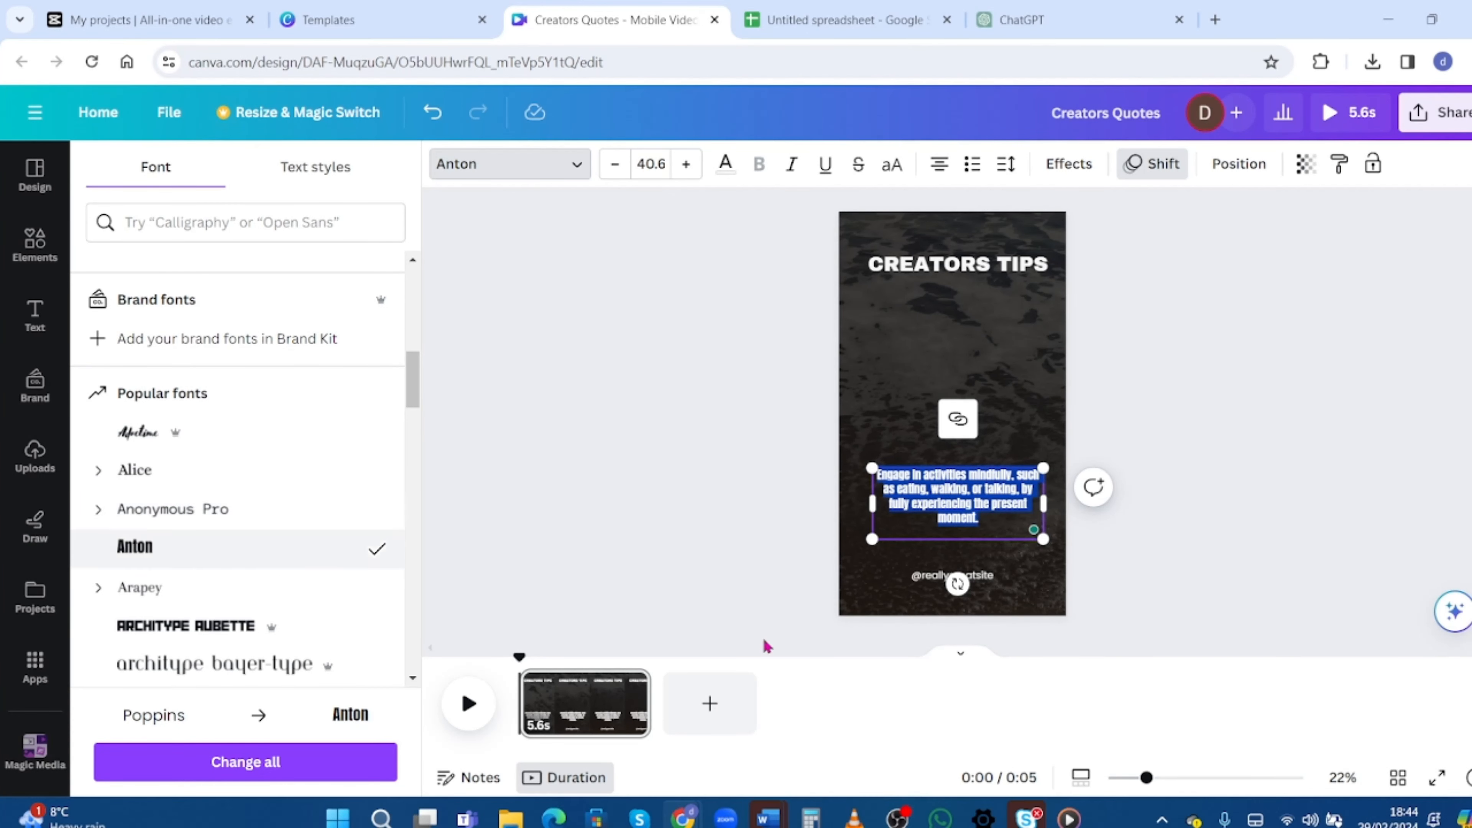
Move the tip's body text up to just below the "CREATORS TIPS" title and select all of its text
{"action": "left_click", "coordinate": [960, 513]}
{"action": "left_click", "coordinate": [960, 513]}
{"action": "left_click_drag", "start_coordinate": [960, 513], "coordinate": [970, 381]}
{"action": "double_click", "coordinate": [969, 381]}
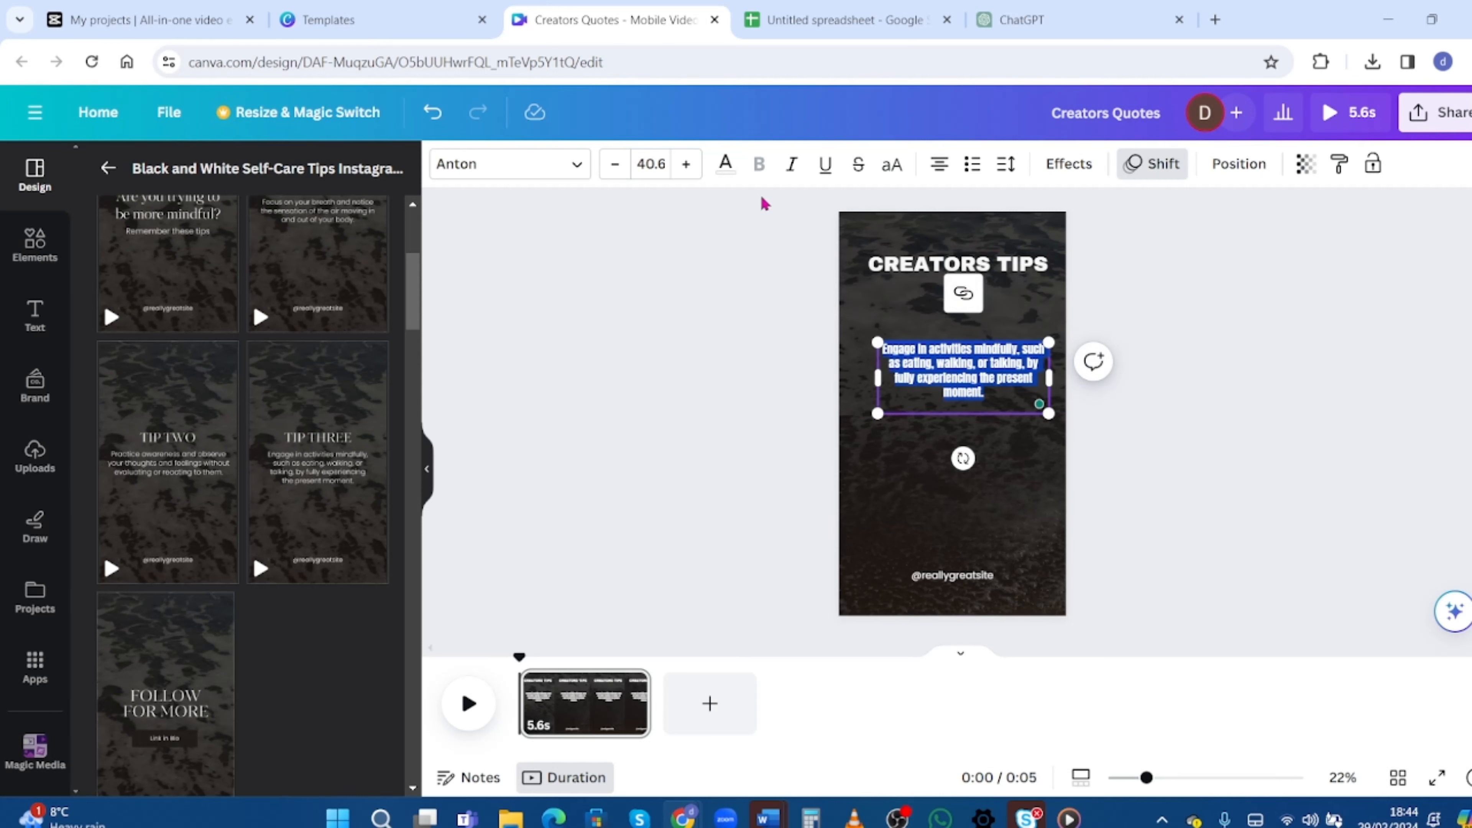
Increase the body text's font size to 83.6
{"action": "left_click", "coordinate": [685, 165]}
{"action": "left_click", "coordinate": [685, 165]}
{"action": "left_click", "coordinate": [685, 165]}
{"action": "left_click", "coordinate": [685, 165]}
{"action": "left_click", "coordinate": [684, 165]}
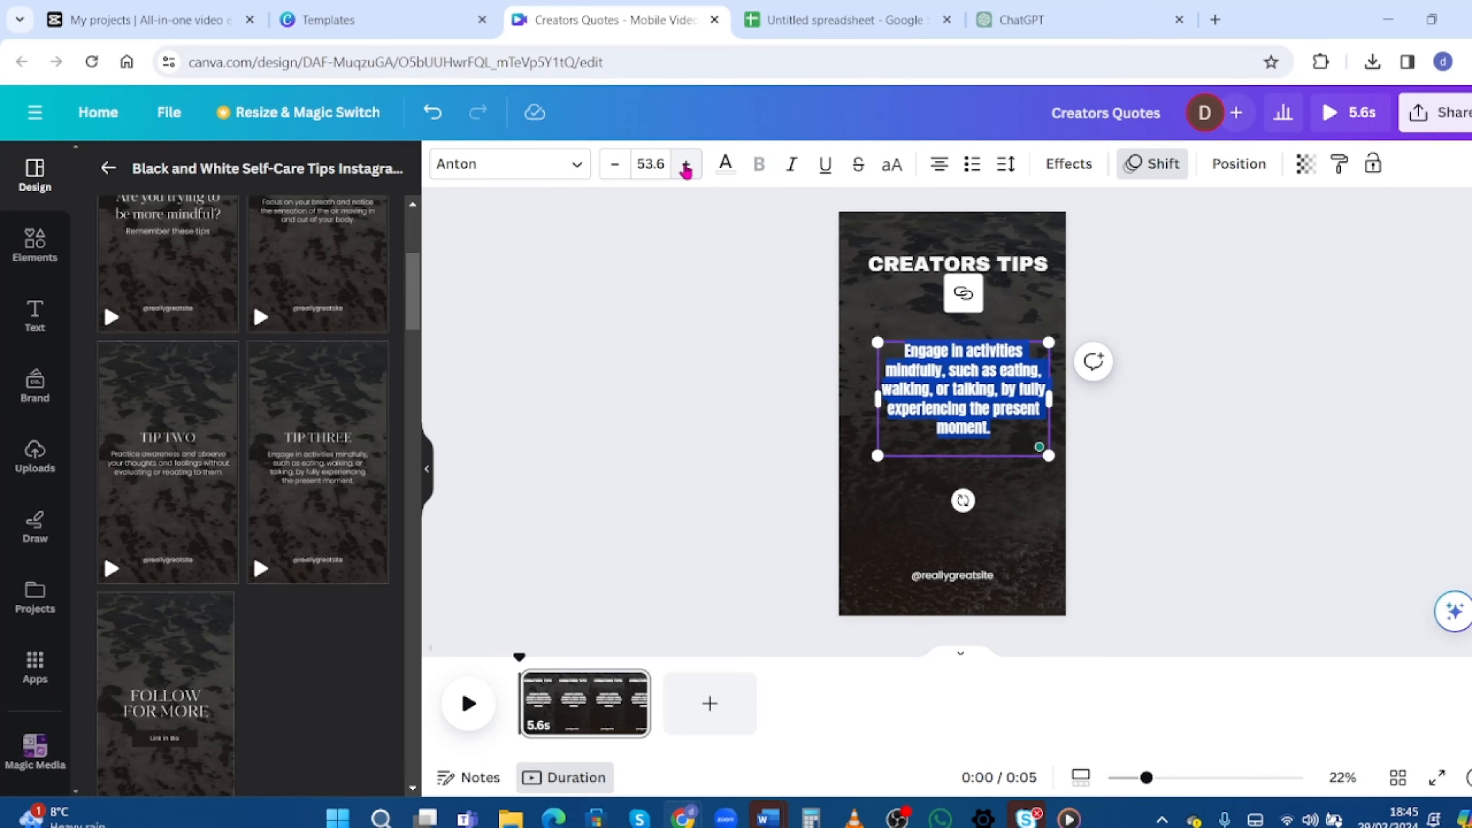
{"action": "left_click", "coordinate": [685, 165]}
{"action": "left_click", "coordinate": [685, 165]}
{"action": "left_click", "coordinate": [685, 165]}
{"action": "left_click", "coordinate": [684, 164]}
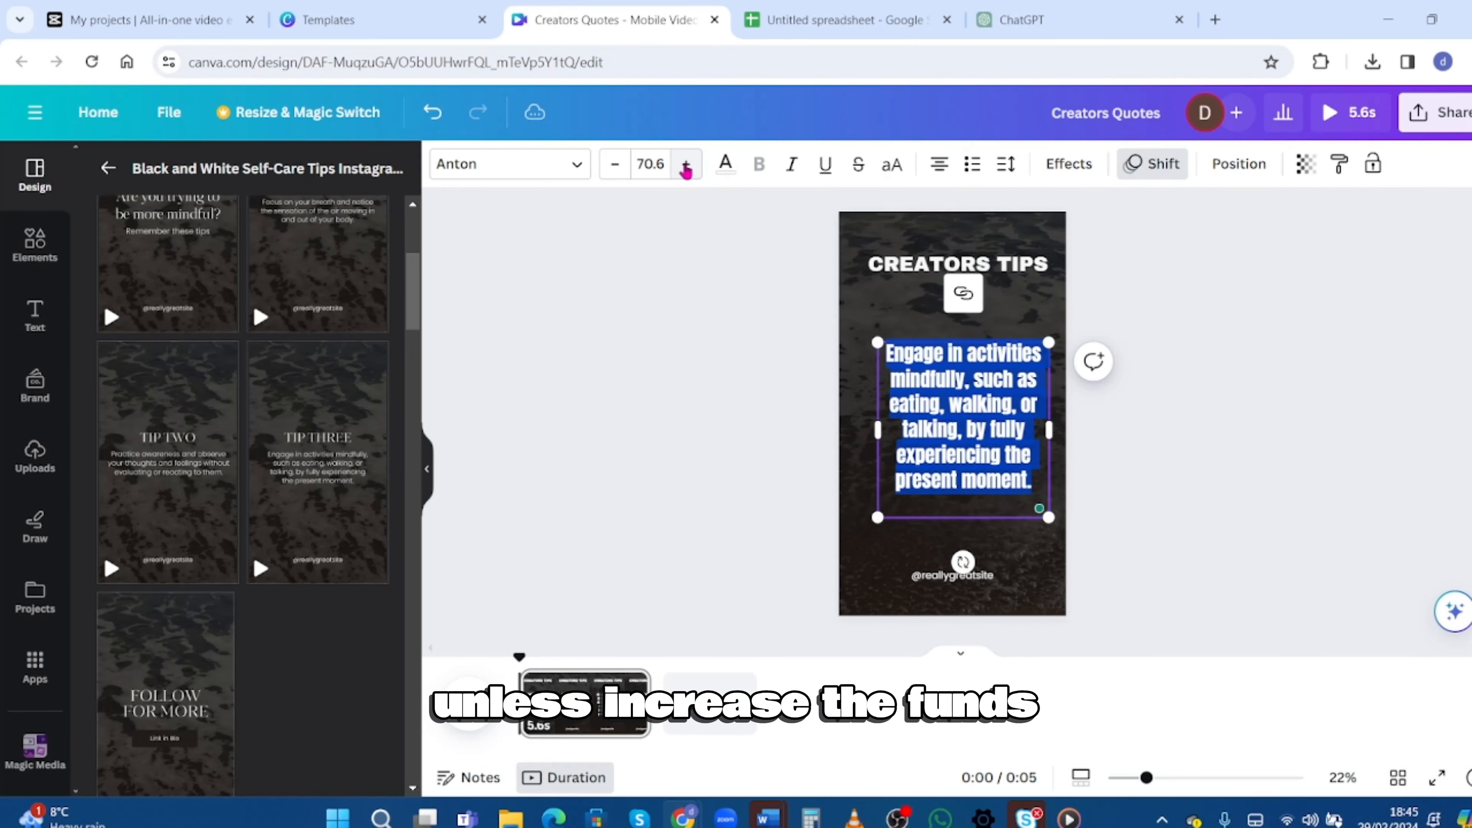
{"action": "left_click", "coordinate": [684, 165]}
{"action": "left_click", "coordinate": [685, 165]}
{"action": "left_click", "coordinate": [685, 165]}
{"action": "left_click", "coordinate": [684, 164]}
{"action": "left_click", "coordinate": [685, 165]}
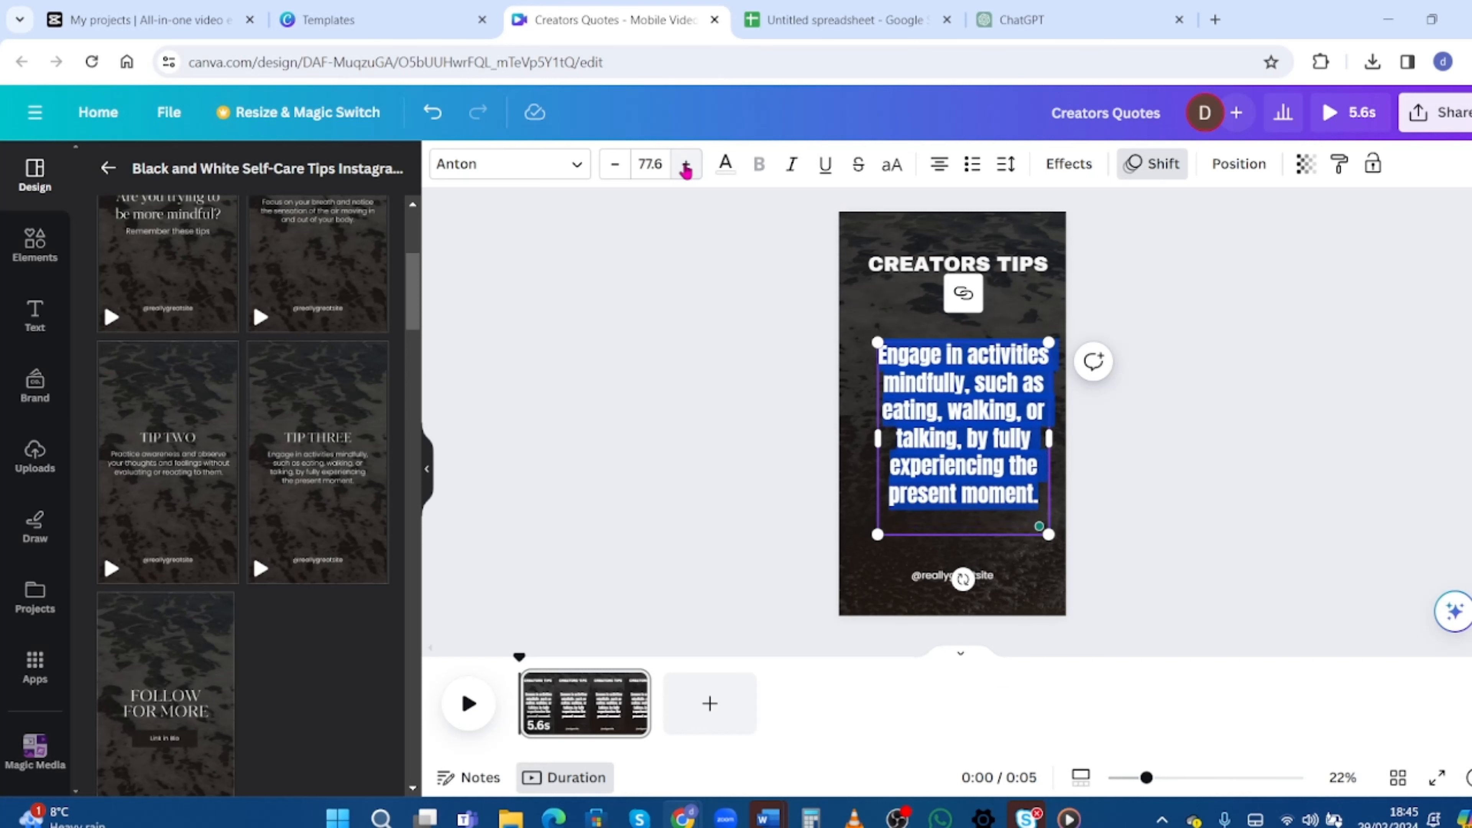
{"action": "left_click", "coordinate": [685, 165]}
{"action": "left_click", "coordinate": [685, 165]}
{"action": "left_click", "coordinate": [685, 165]}
{"action": "left_click", "coordinate": [685, 164]}
{"action": "left_click", "coordinate": [685, 164]}
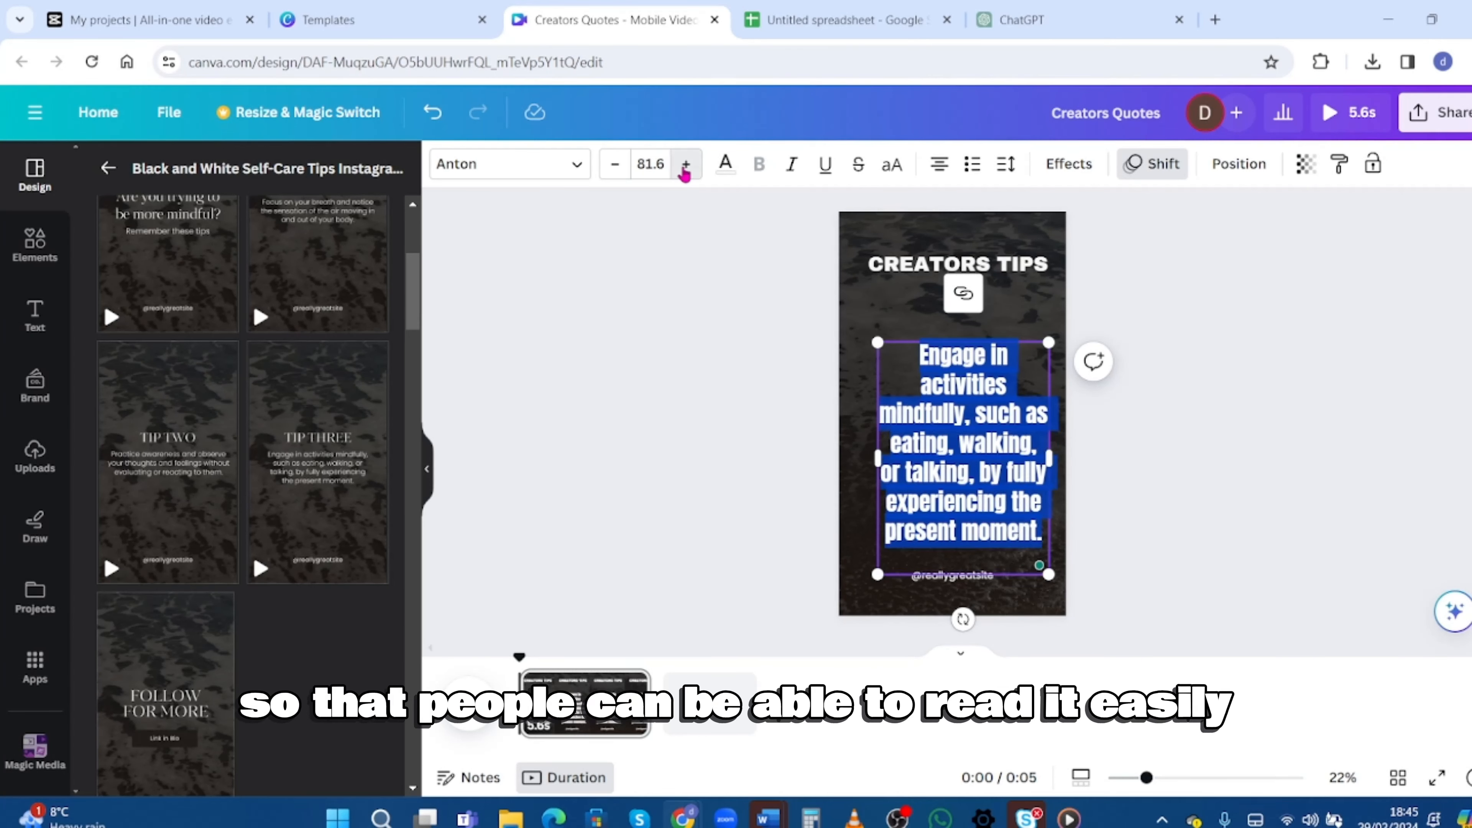
{"action": "left_click", "coordinate": [685, 165]}
{"action": "left_click", "coordinate": [684, 165]}
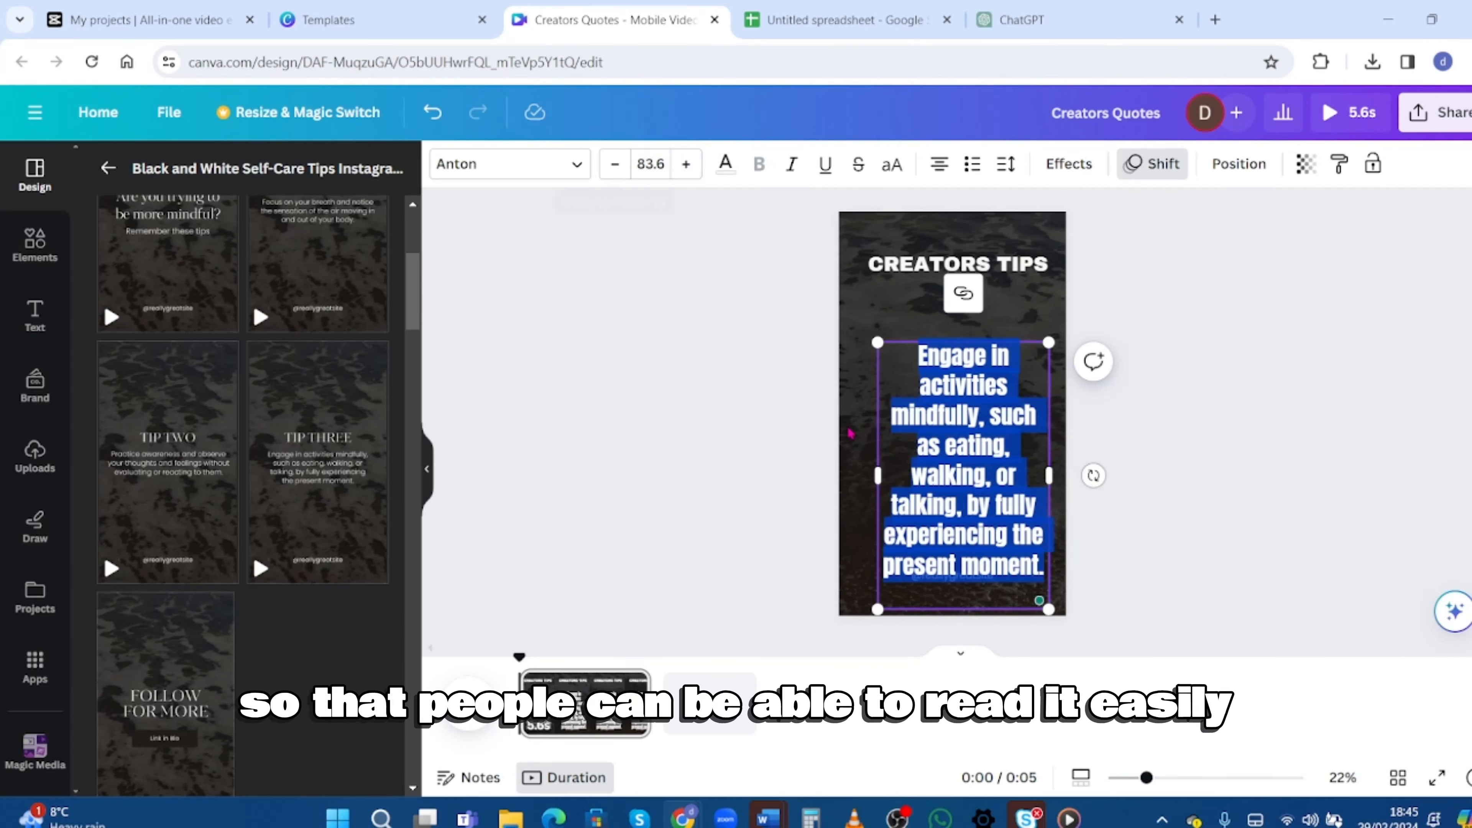
Widen the body text box to about 1,049 px, nearly the full page width, and move it slightly up, centred on the page
{"action": "left_click_drag", "start_coordinate": [875, 476], "coordinate": [840, 471]}
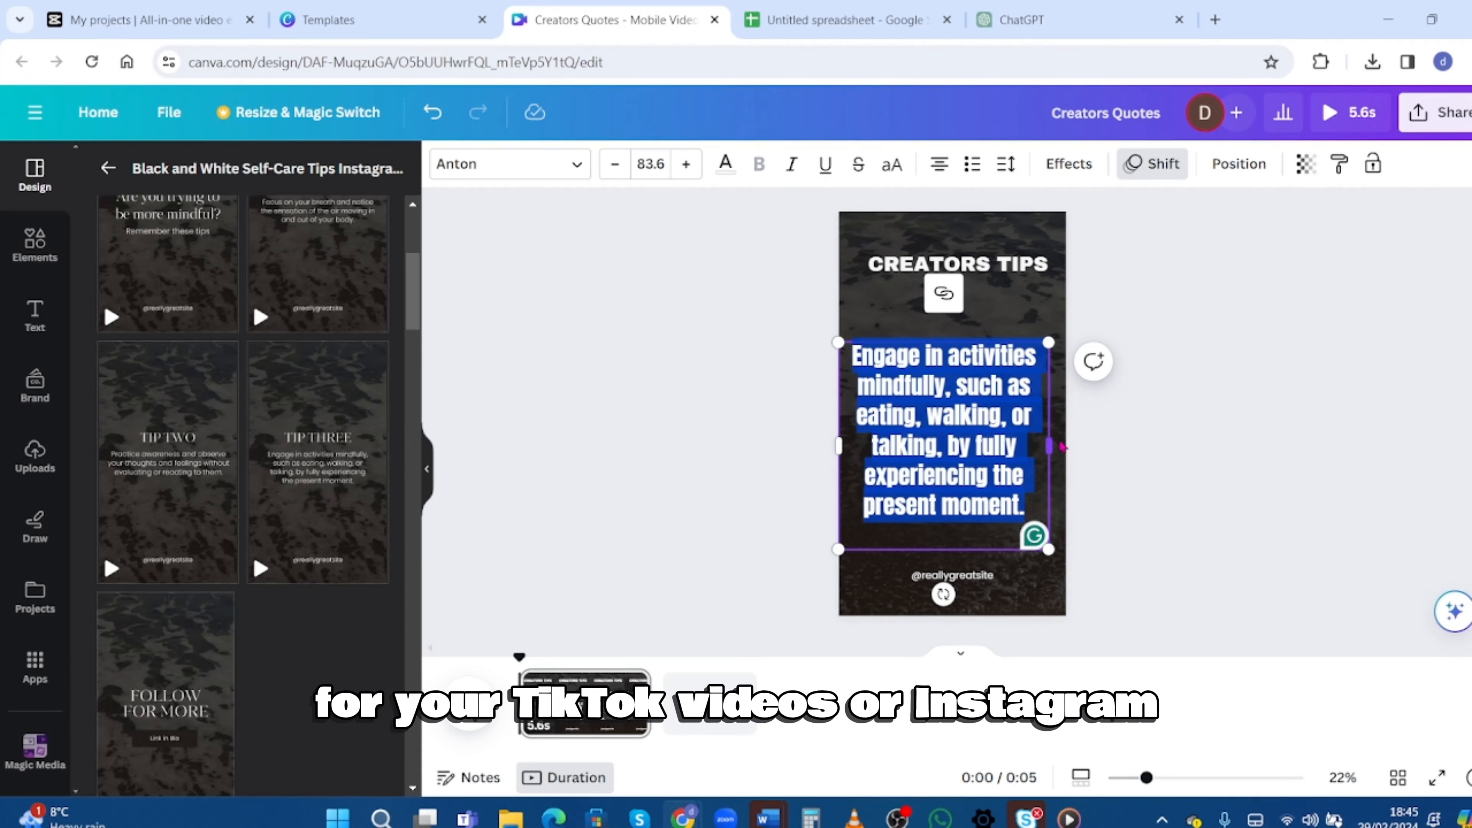
{"action": "left_click_drag", "start_coordinate": [1062, 446], "coordinate": [1058, 454]}
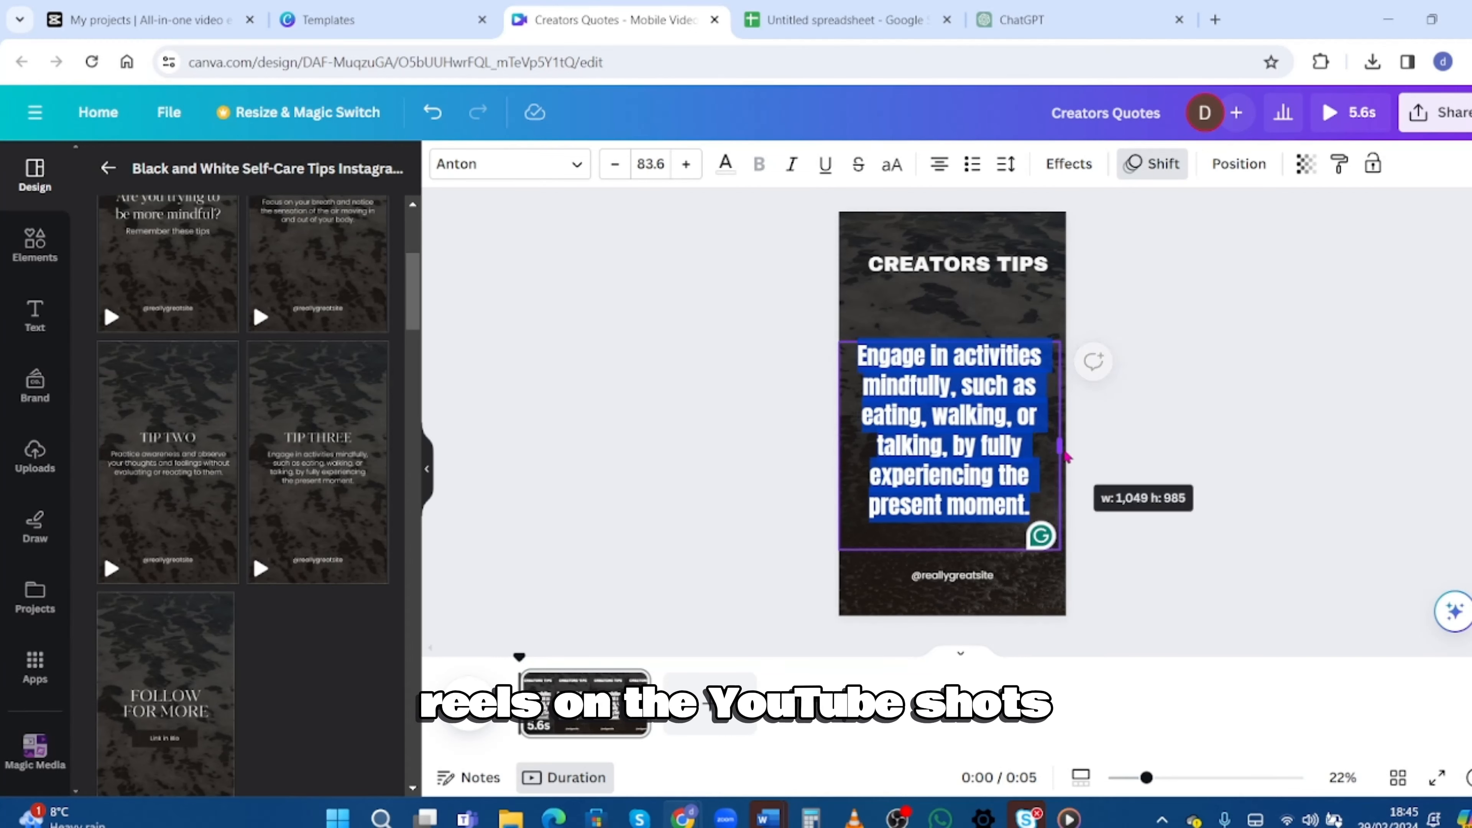
{"action": "left_click_drag", "start_coordinate": [1058, 449], "coordinate": [1063, 450]}
{"action": "left_click", "coordinate": [1001, 319]}
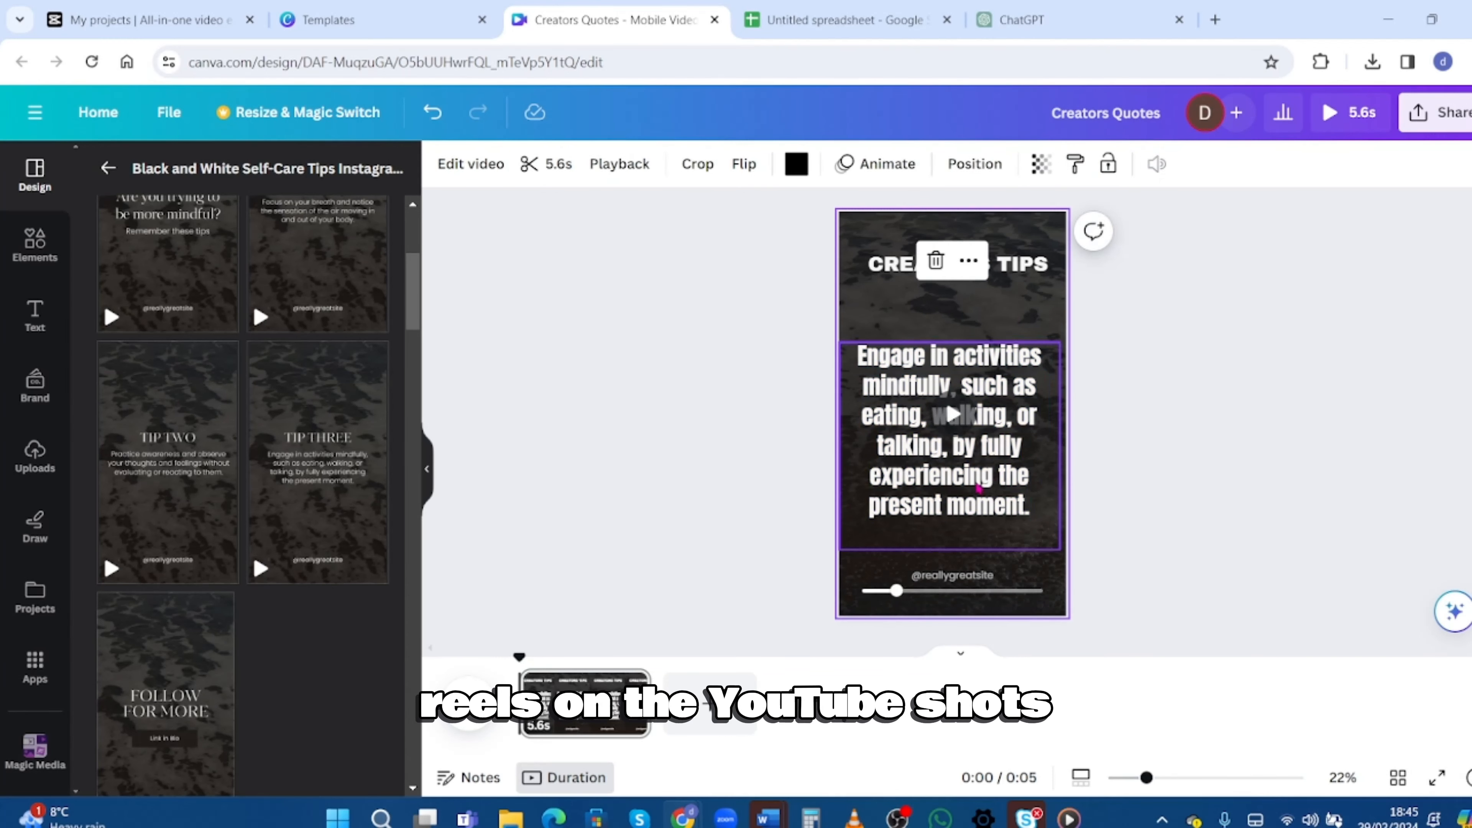
{"action": "left_click", "coordinate": [1001, 510]}
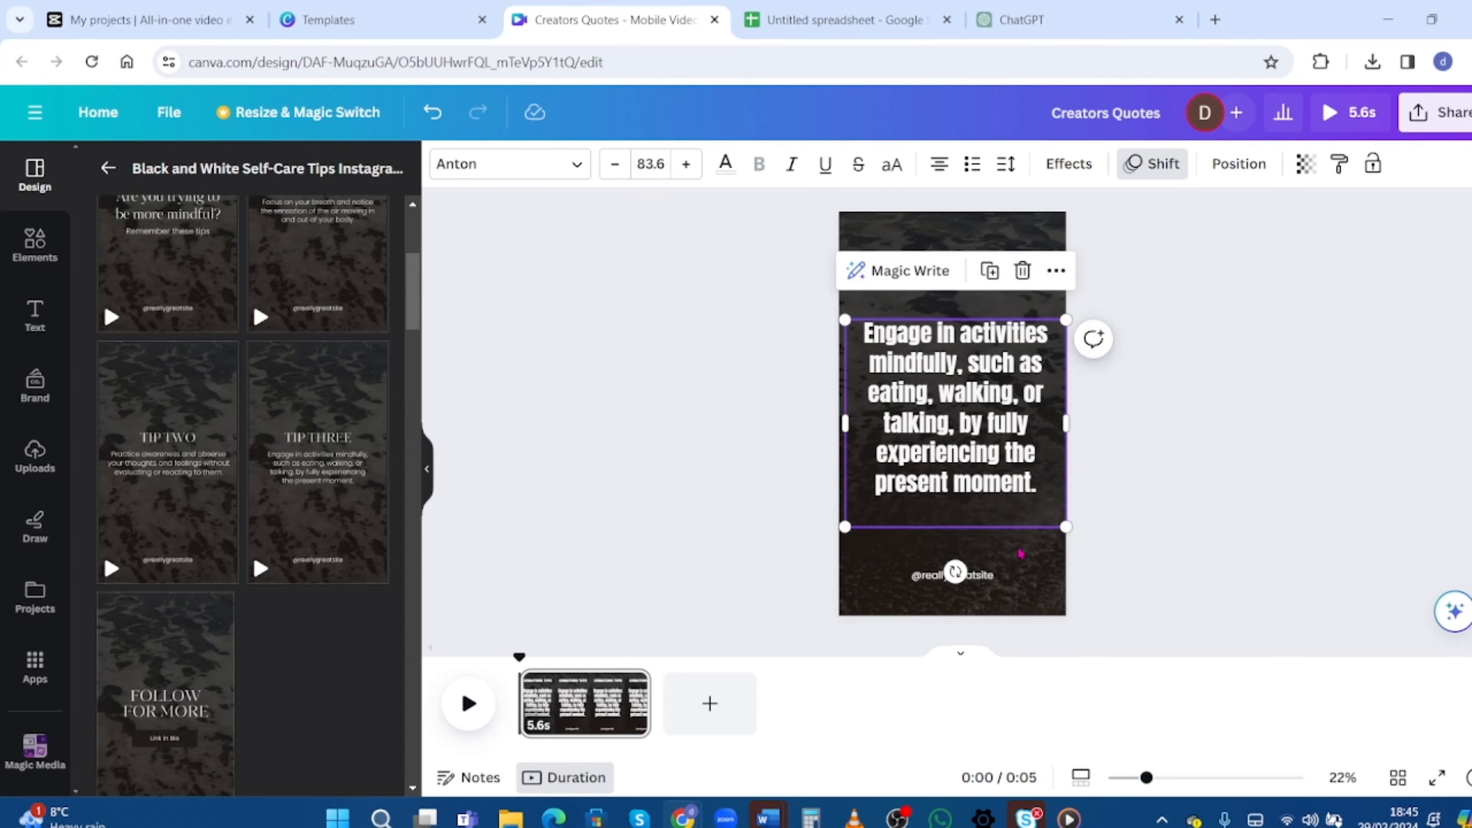
{"action": "left_click", "coordinate": [969, 574]}
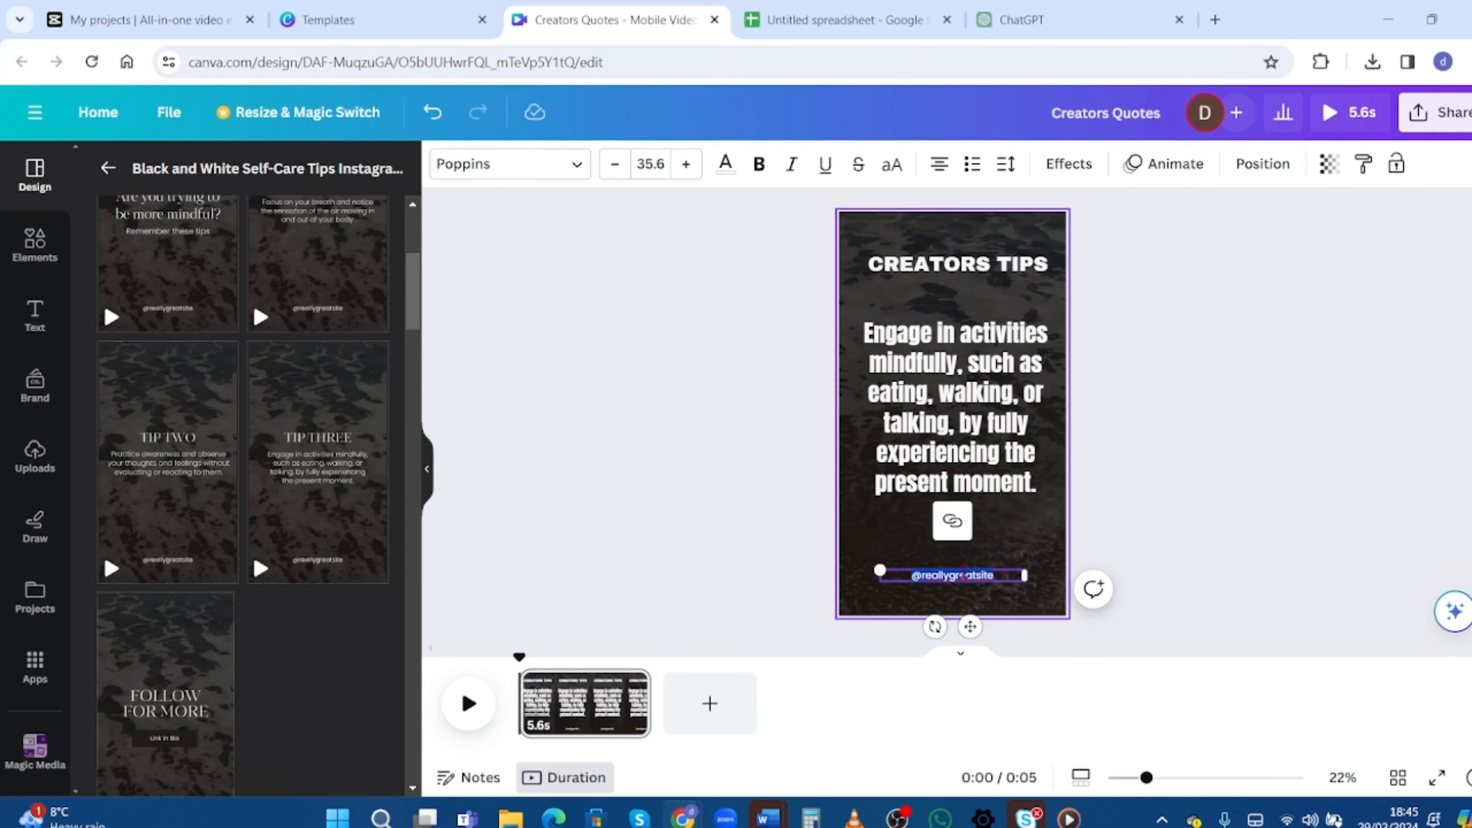
{"action": "left_click", "coordinate": [979, 588]}
{"action": "left_click", "coordinate": [983, 589]}
{"action": "left_click", "coordinate": [1012, 518]}
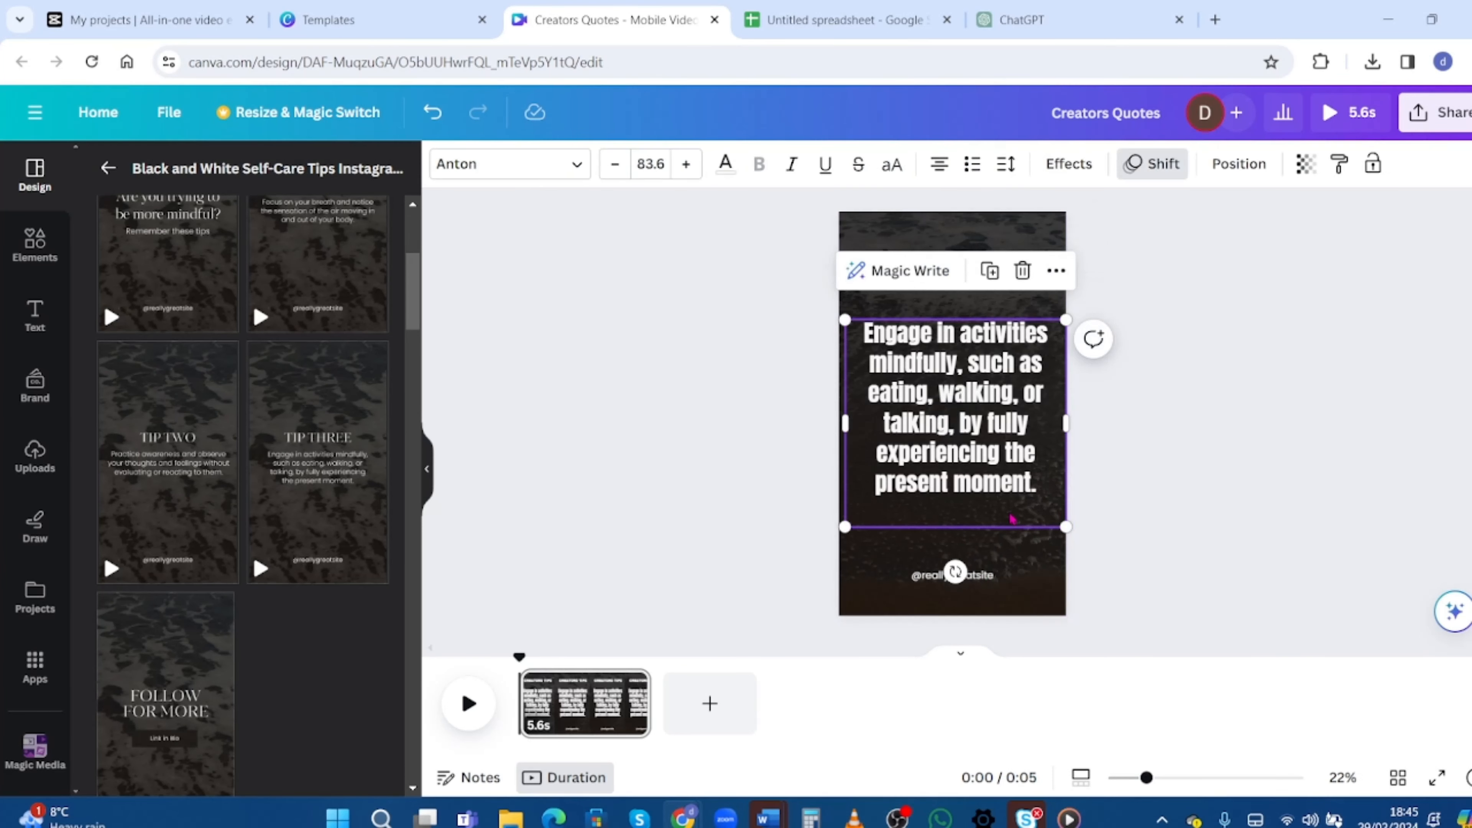
{"action": "left_click", "coordinate": [990, 586]}
{"action": "left_click", "coordinate": [996, 584]}
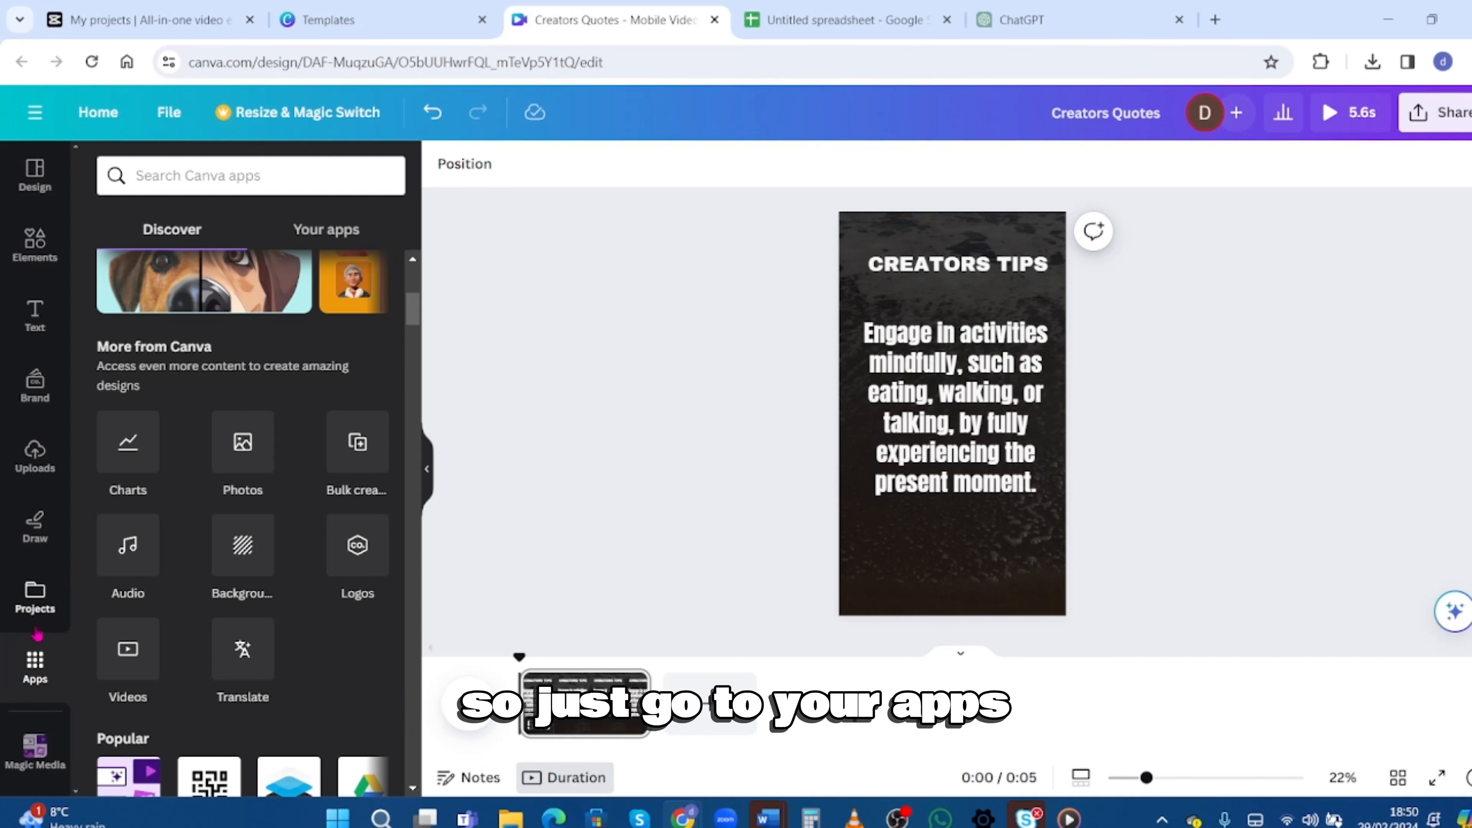
Find the Bulk create app among the Canva apps and open it
{"action": "left_click", "coordinate": [33, 603]}
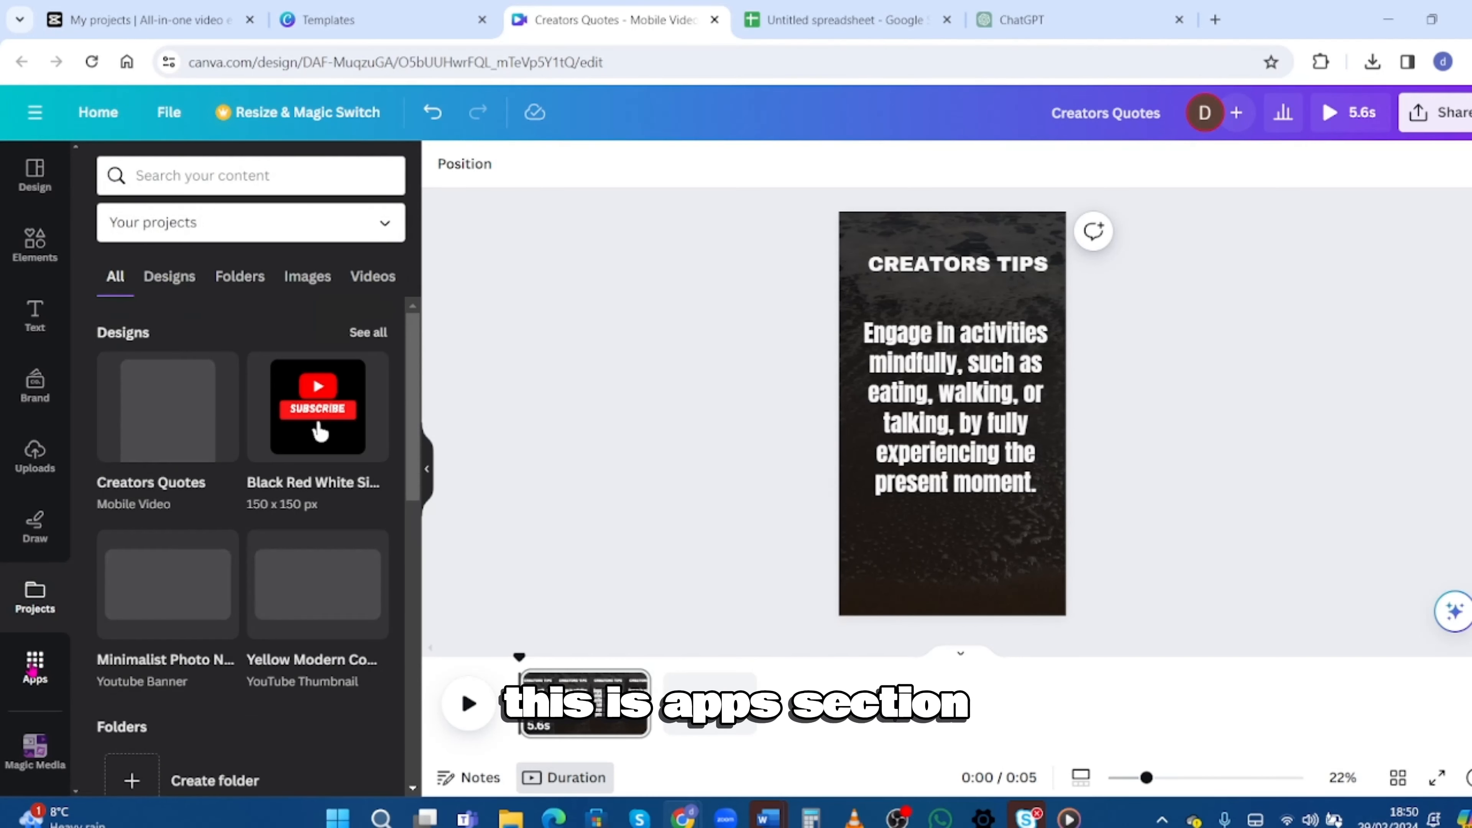
{"action": "left_click", "coordinate": [34, 664]}
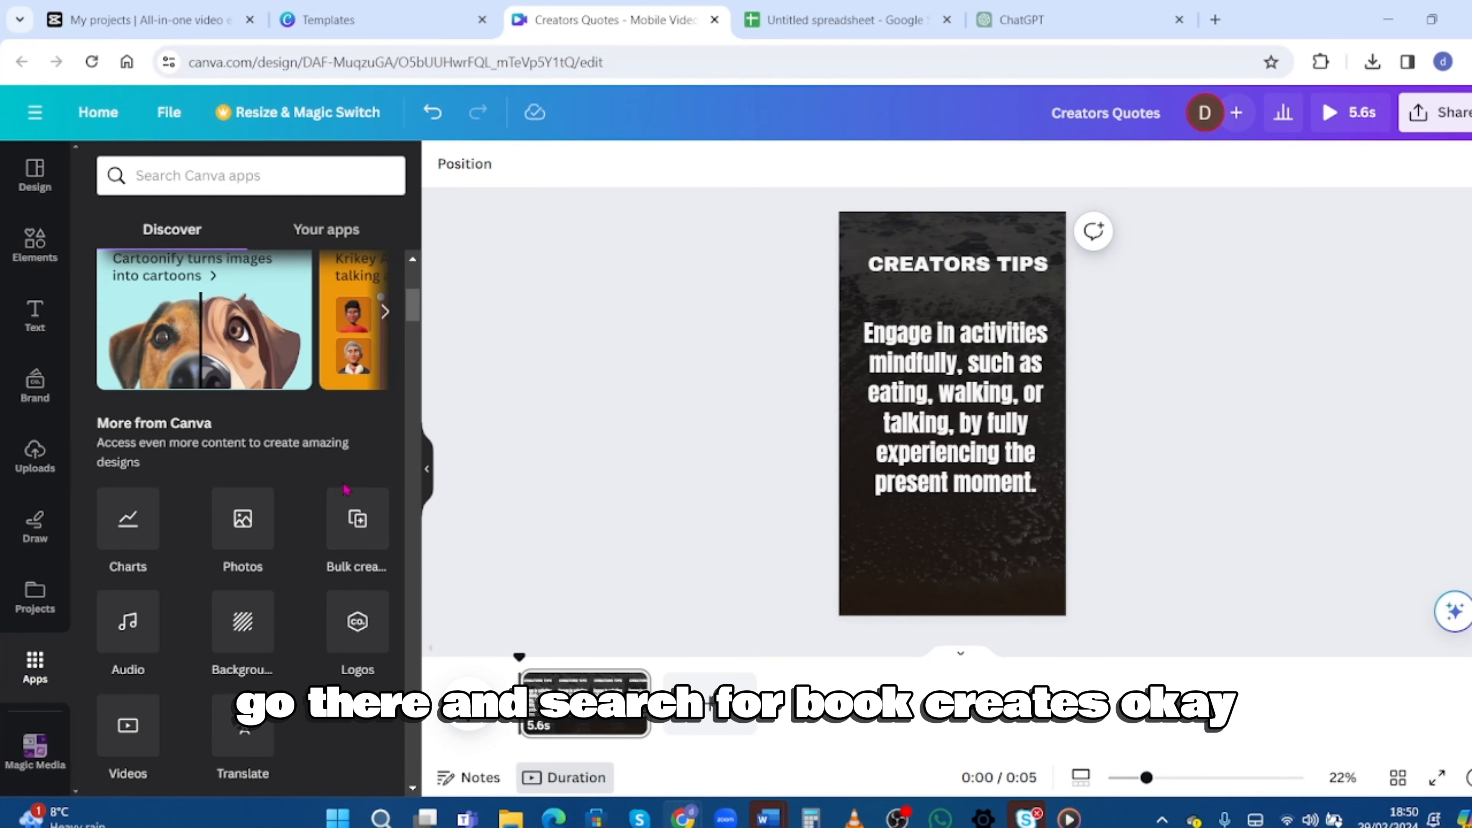
{"action": "scroll", "coordinate": [357, 504], "scroll_direction": "down", "scroll_amount": 10}
{"action": "scroll", "coordinate": [356, 496], "scroll_direction": "up", "scroll_amount": 10}
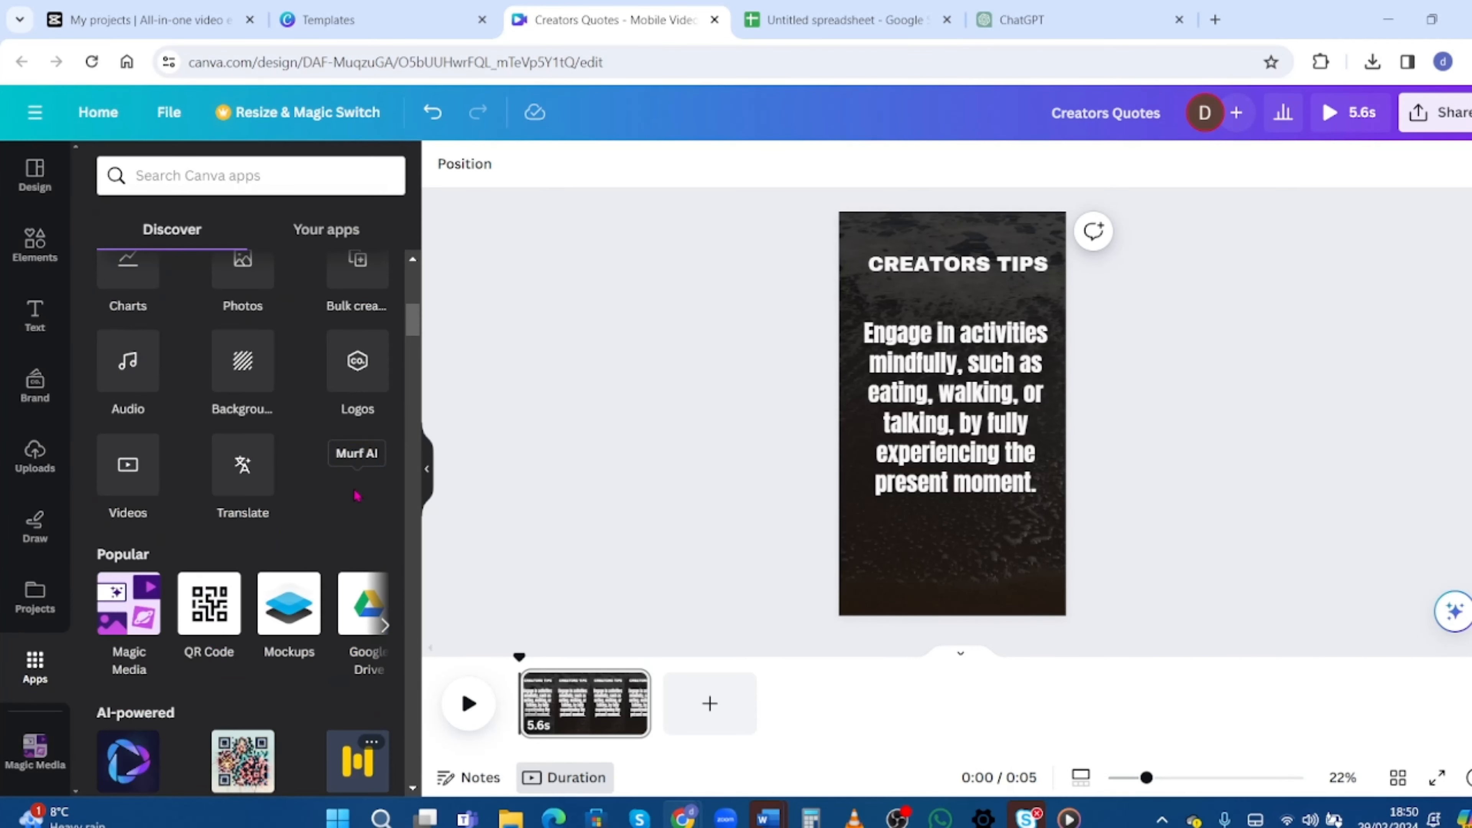
{"action": "left_click", "coordinate": [356, 585]}
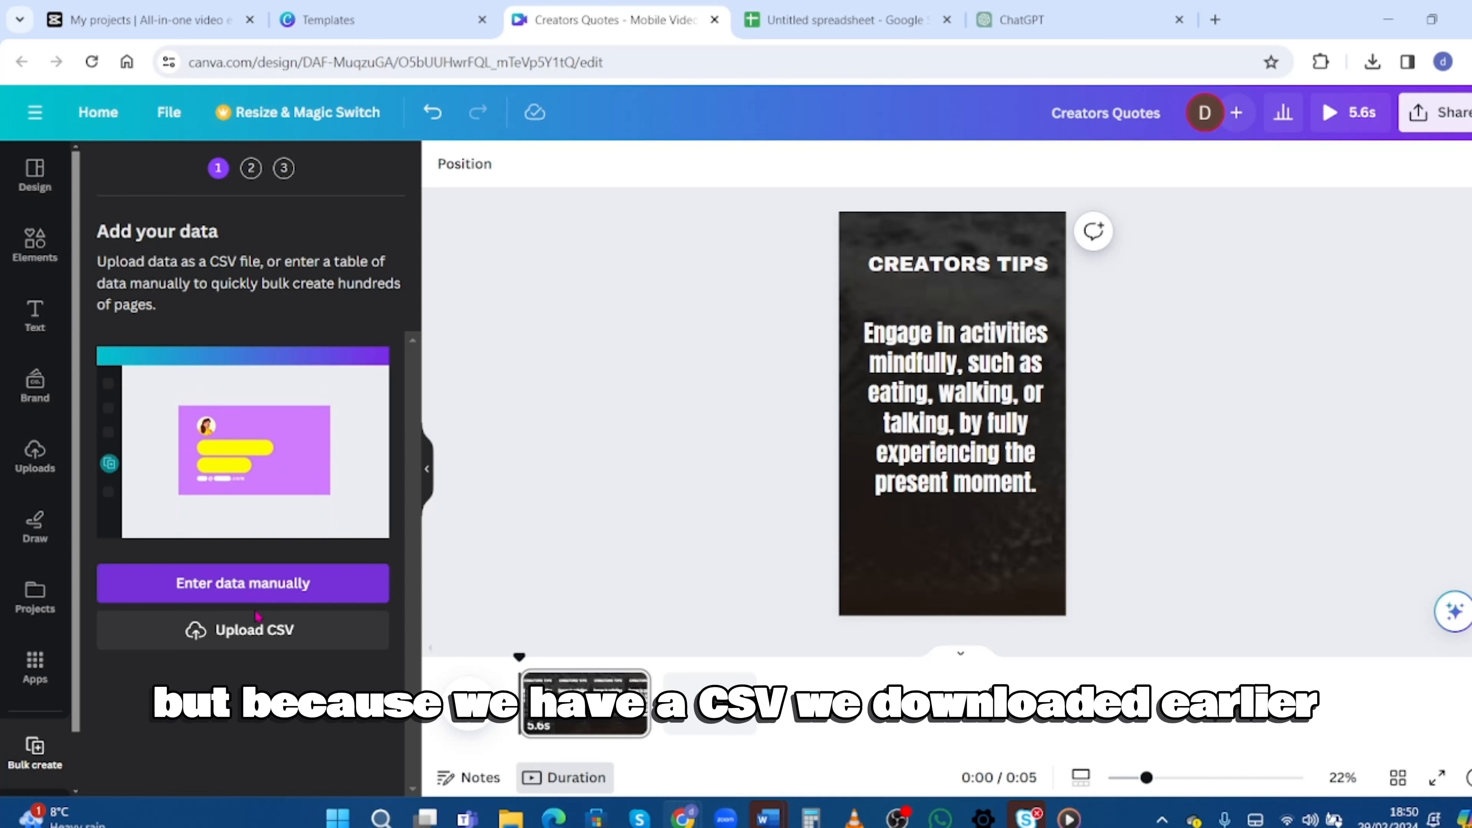
Upload the CSV file "Untitled spreadsheet - Sheet1" from Downloads as the bulk data
{"action": "left_click", "coordinate": [240, 639]}
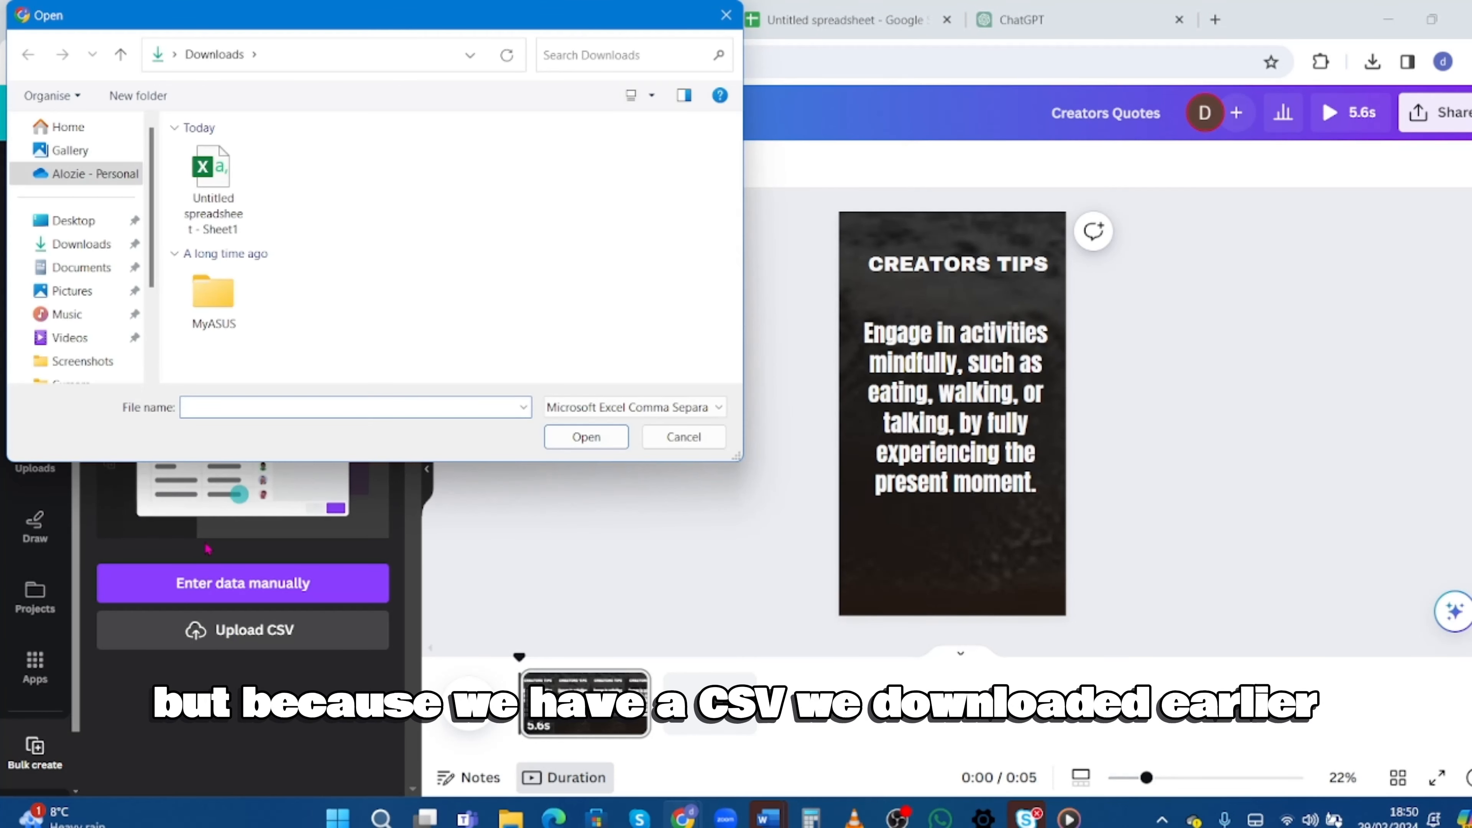
{"action": "left_click", "coordinate": [212, 191]}
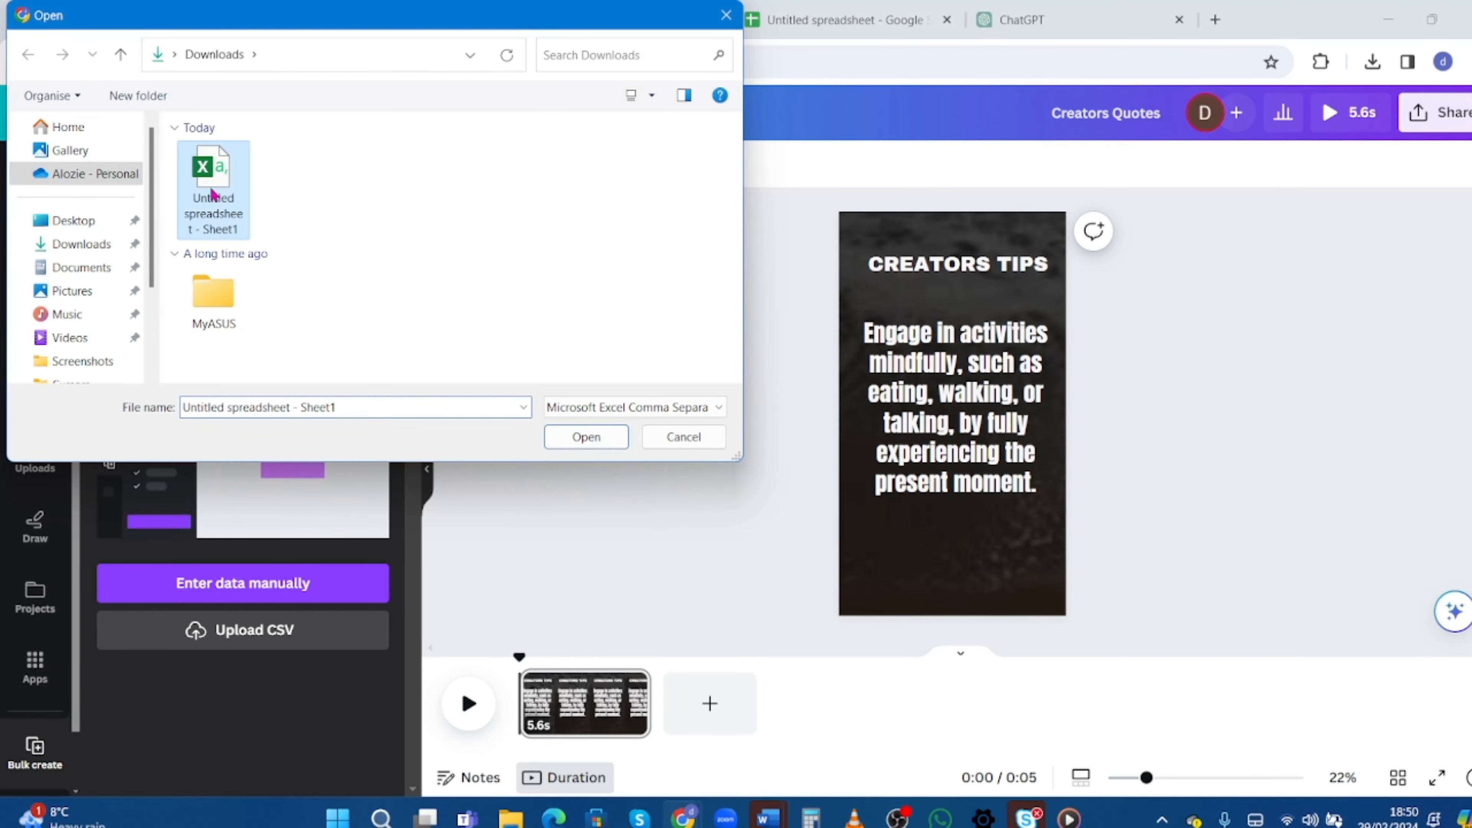
{"action": "left_click", "coordinate": [589, 438]}
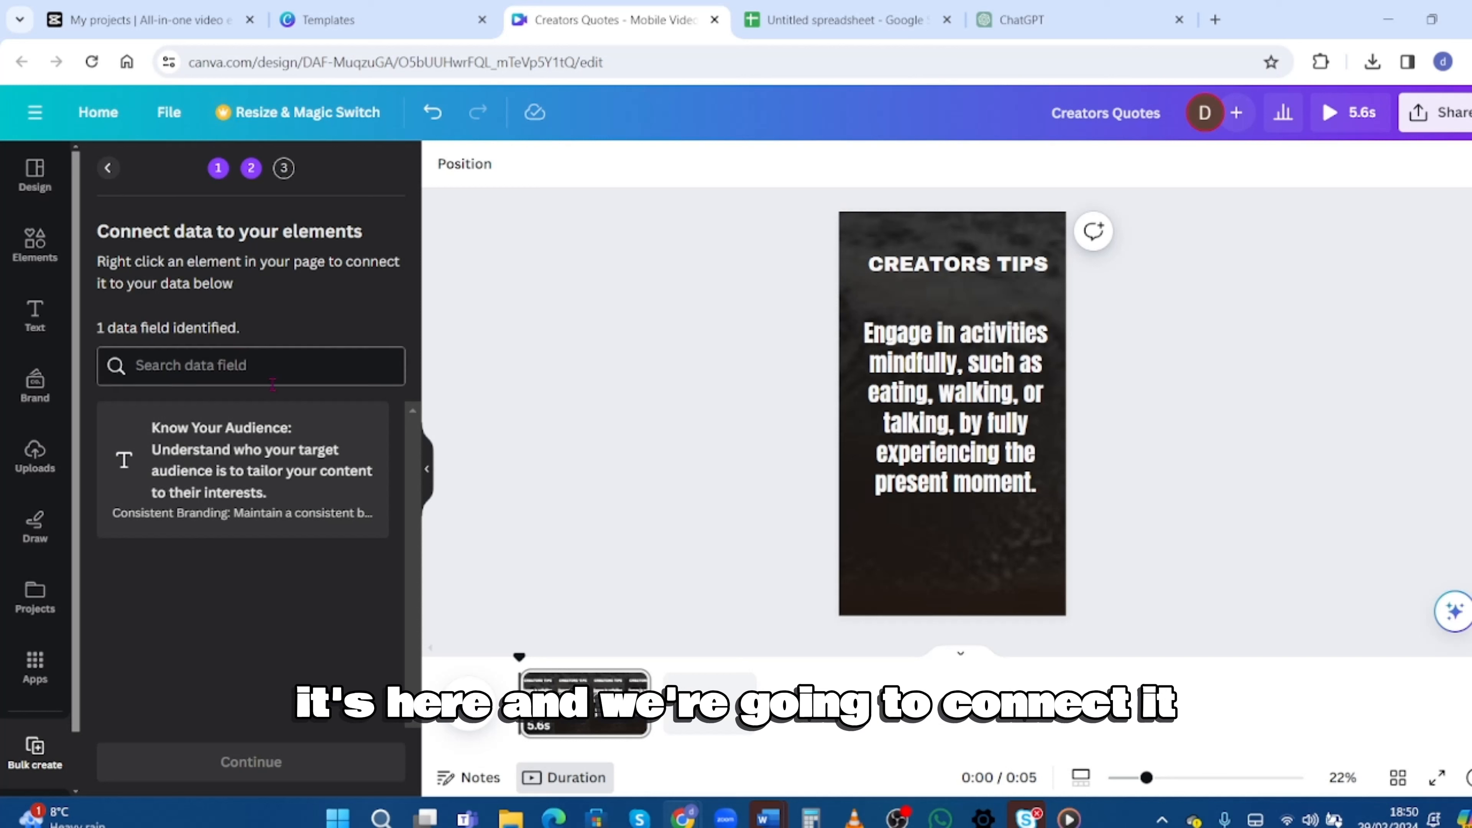
Open the data connection options for the tip's body text
{"action": "left_click", "coordinate": [899, 378]}
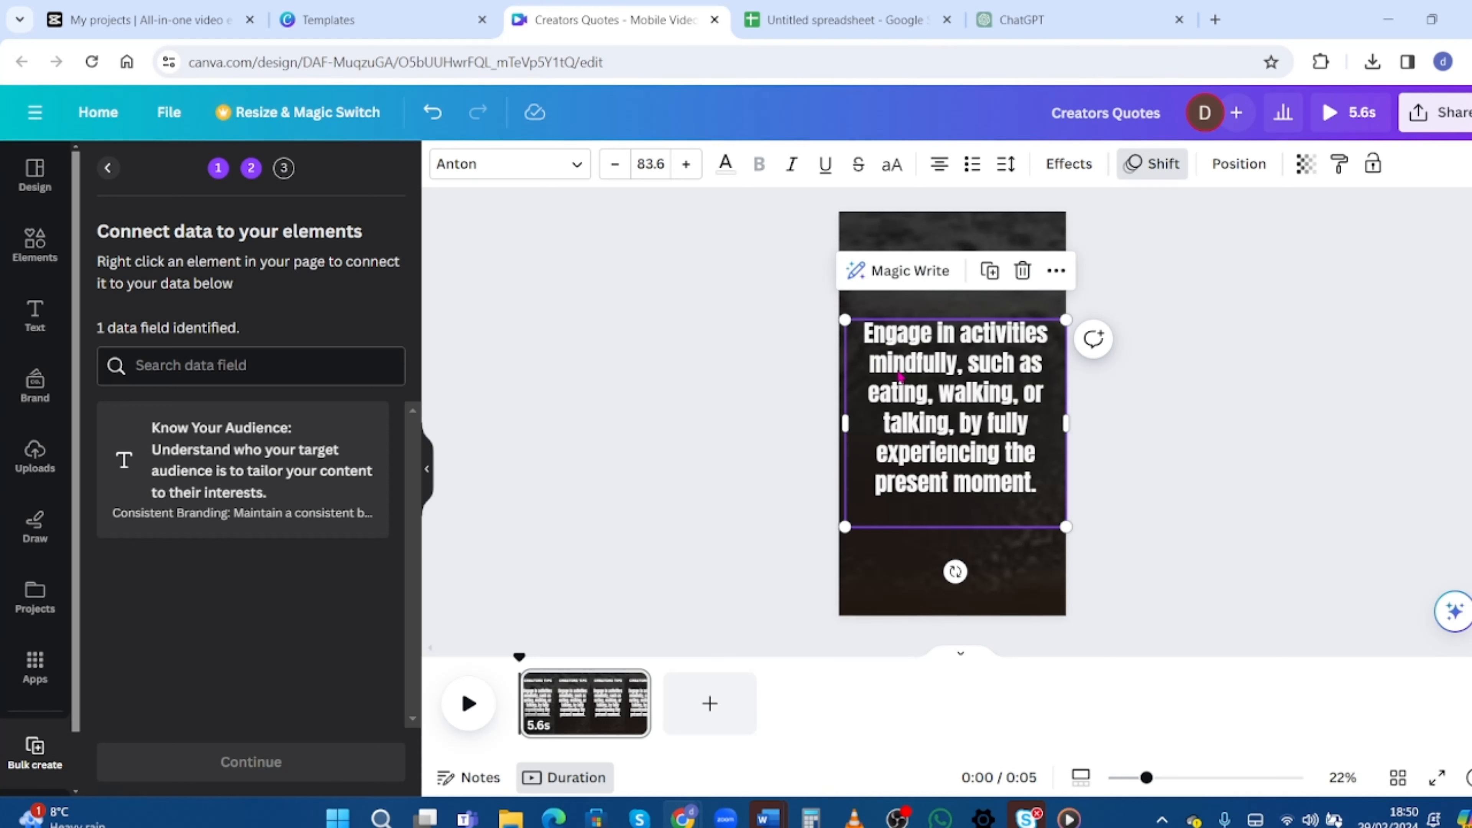
{"action": "right_click", "coordinate": [900, 377]}
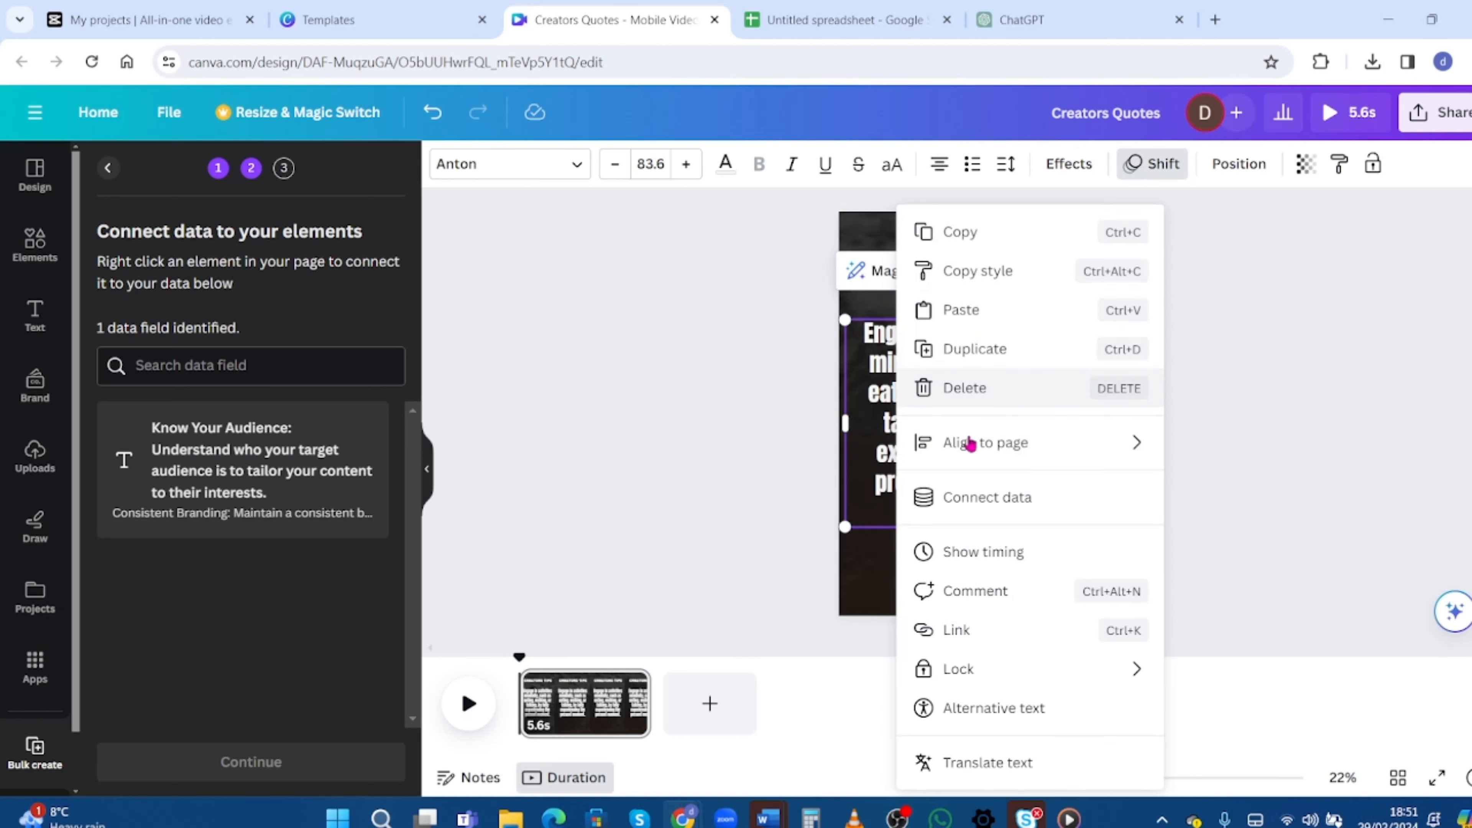
{"action": "left_click", "coordinate": [987, 499]}
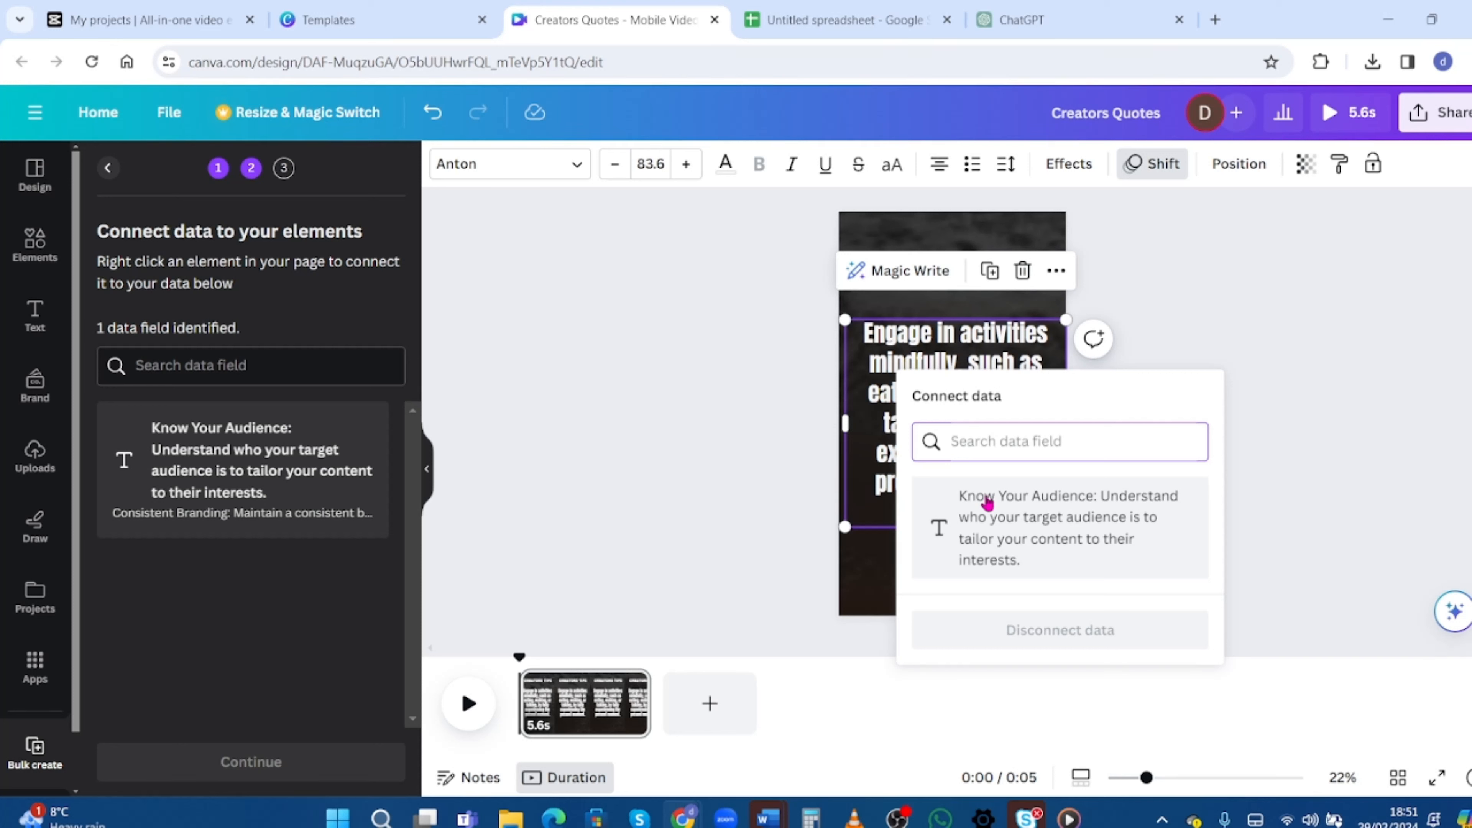
{"action": "type", "text": "da"}
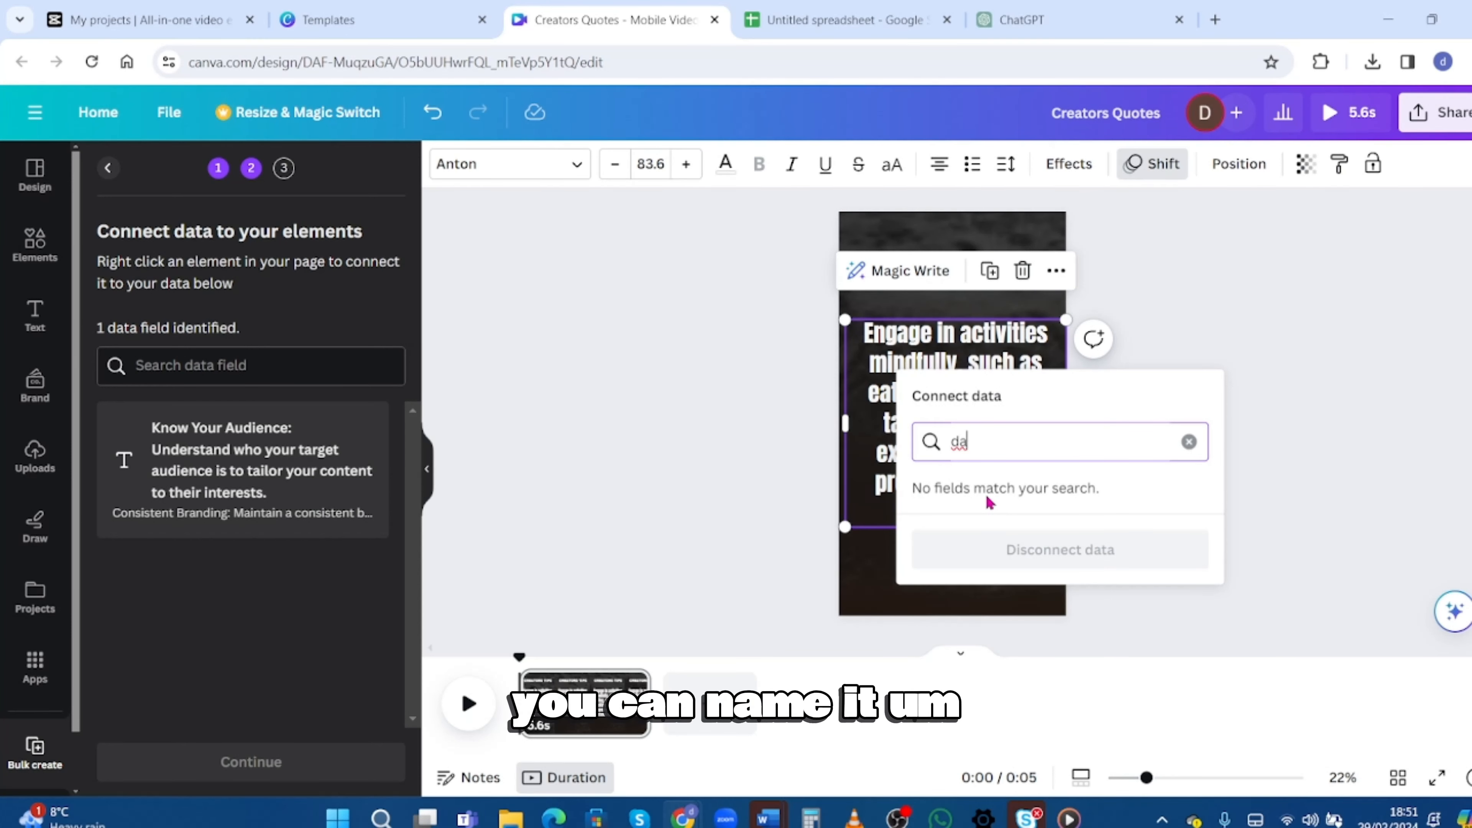
{"action": "key", "text": "BackSpace"}
{"action": "key", "text": "BackSpace"}
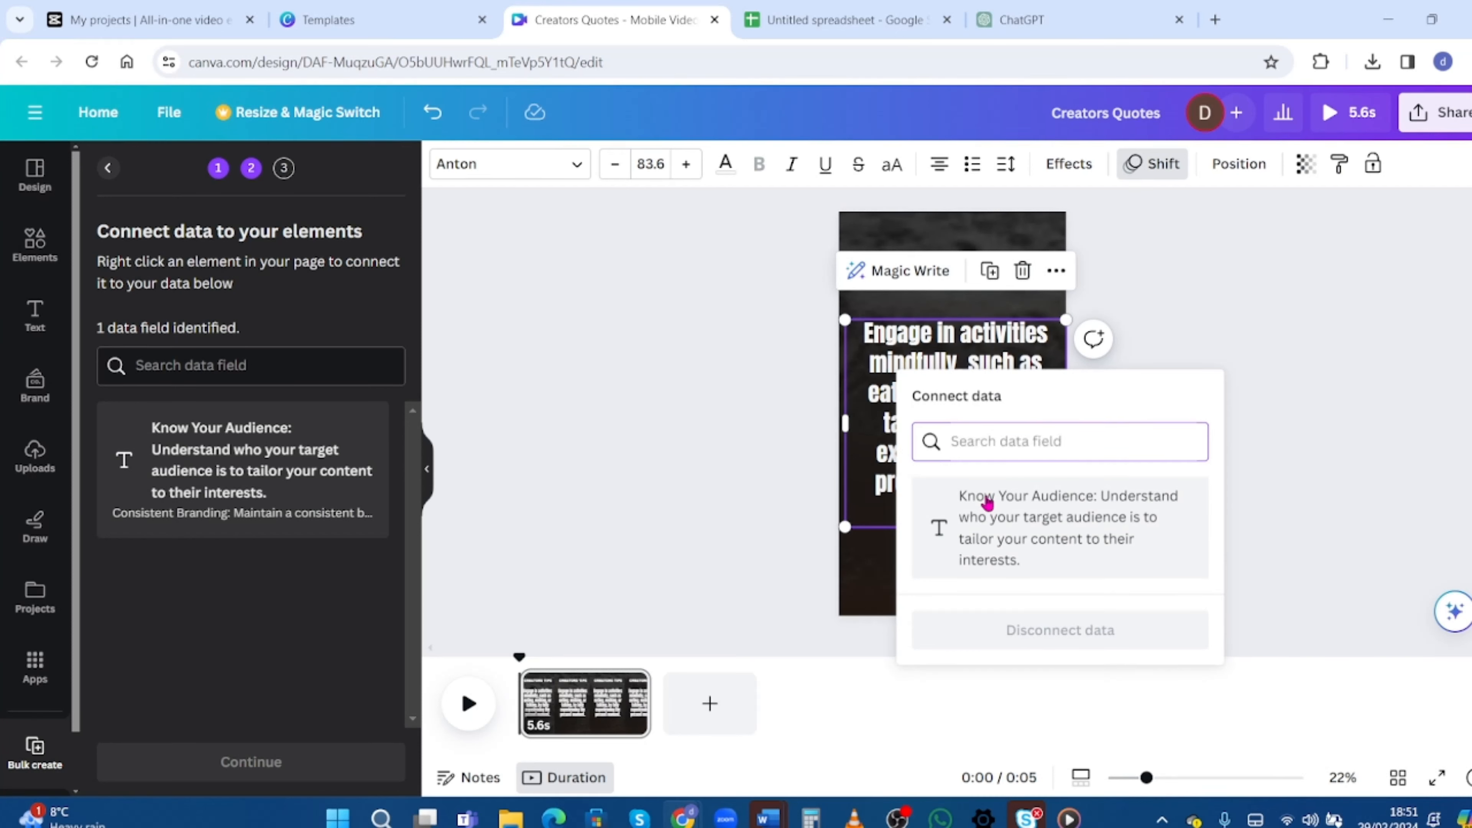
{"action": "type", "text": "q"}
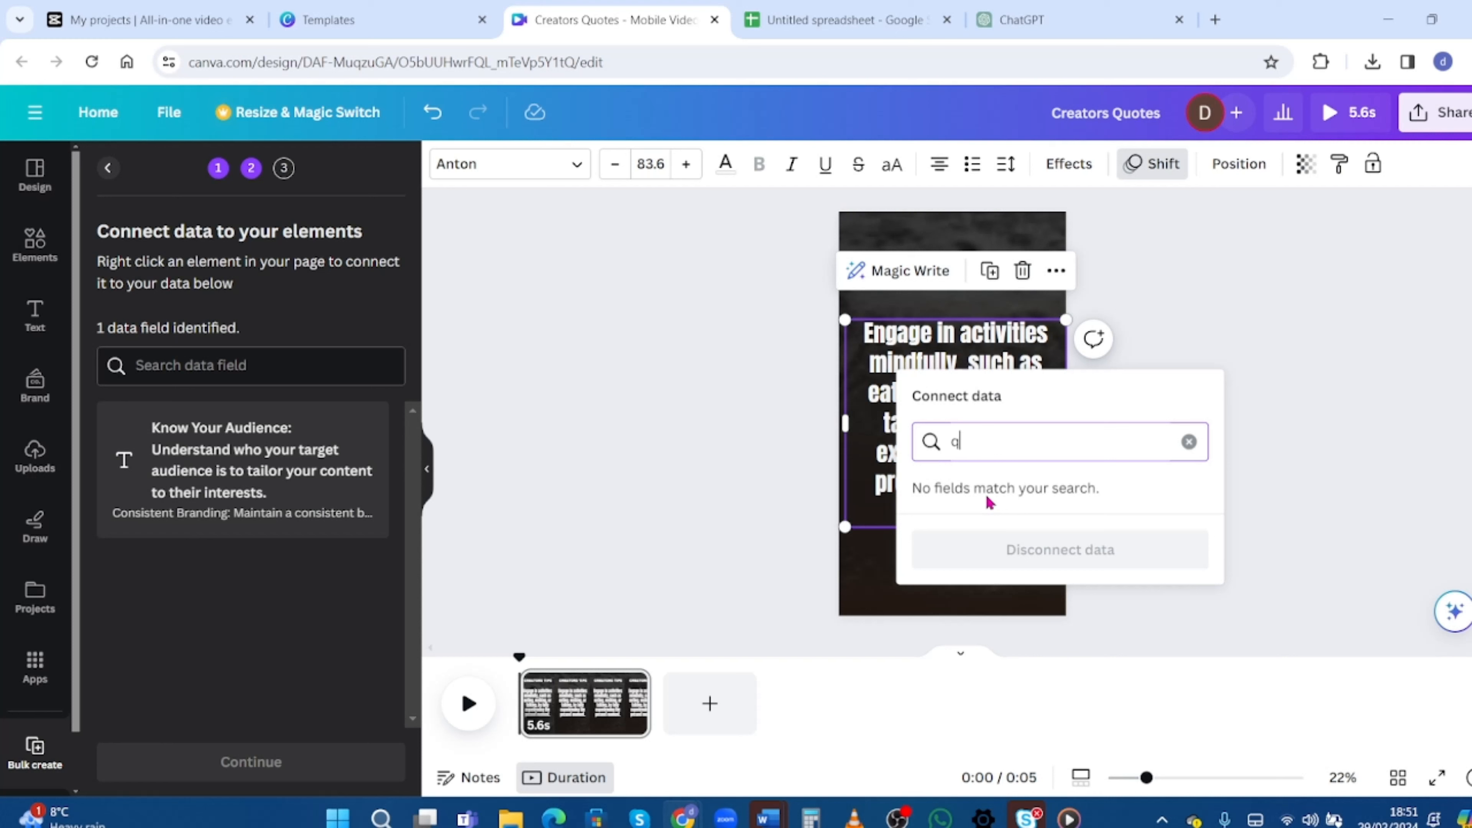
{"action": "type", "text": "u"}
{"action": "key", "text": "BackSpace"}
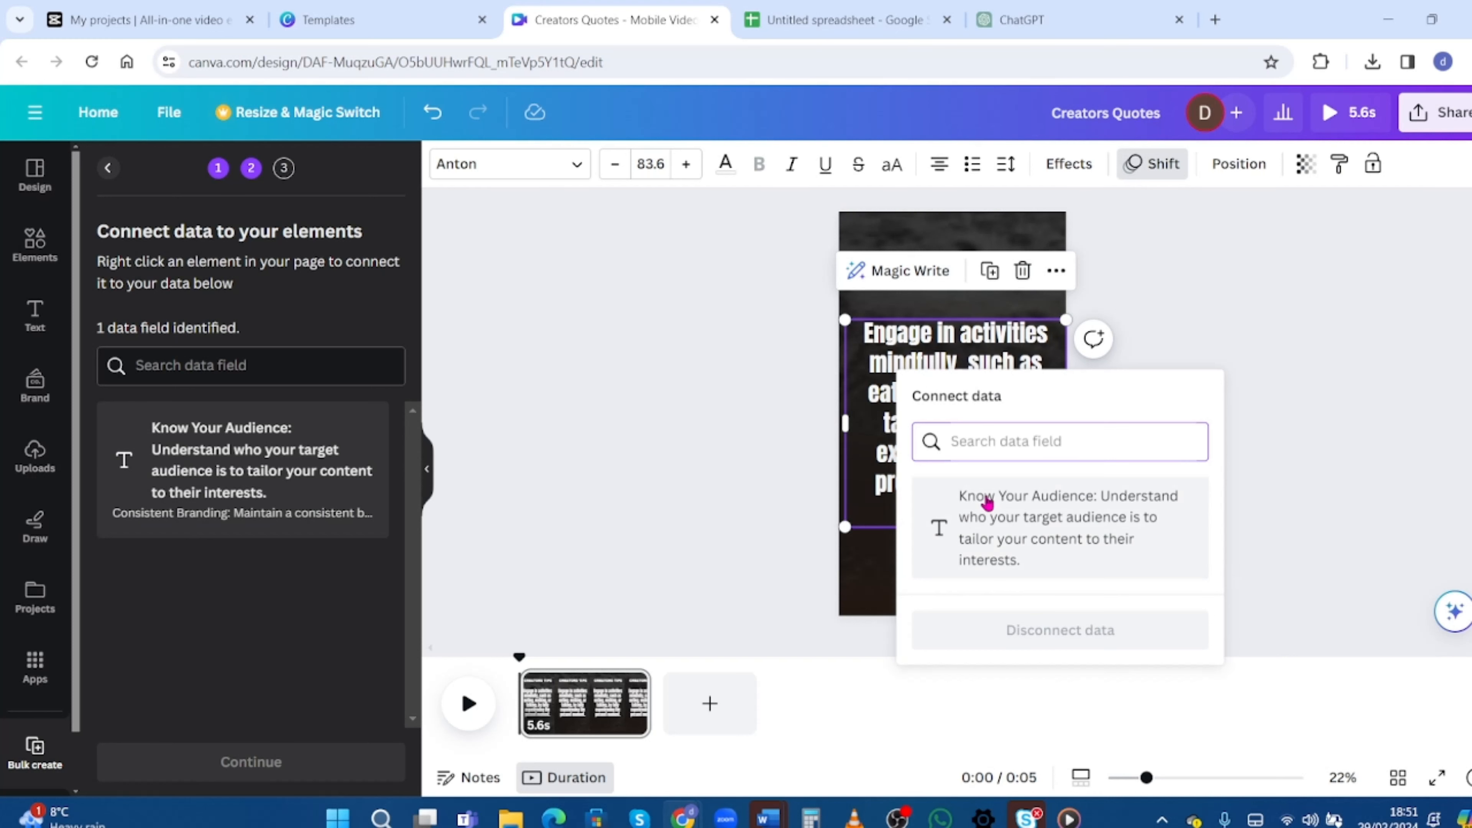
{"action": "type", "text": "2"}
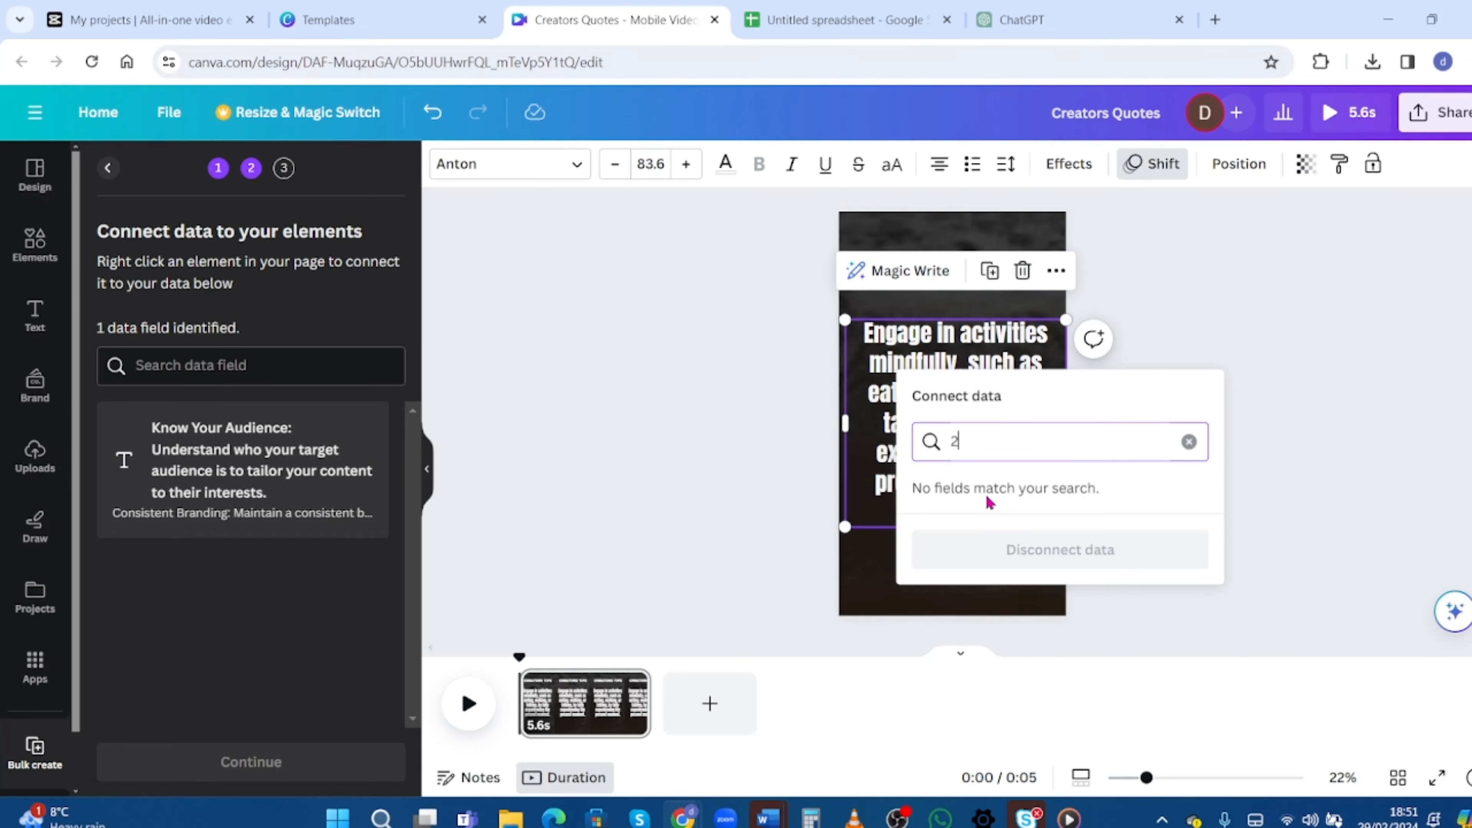
{"action": "key", "text": "BackSpace"}
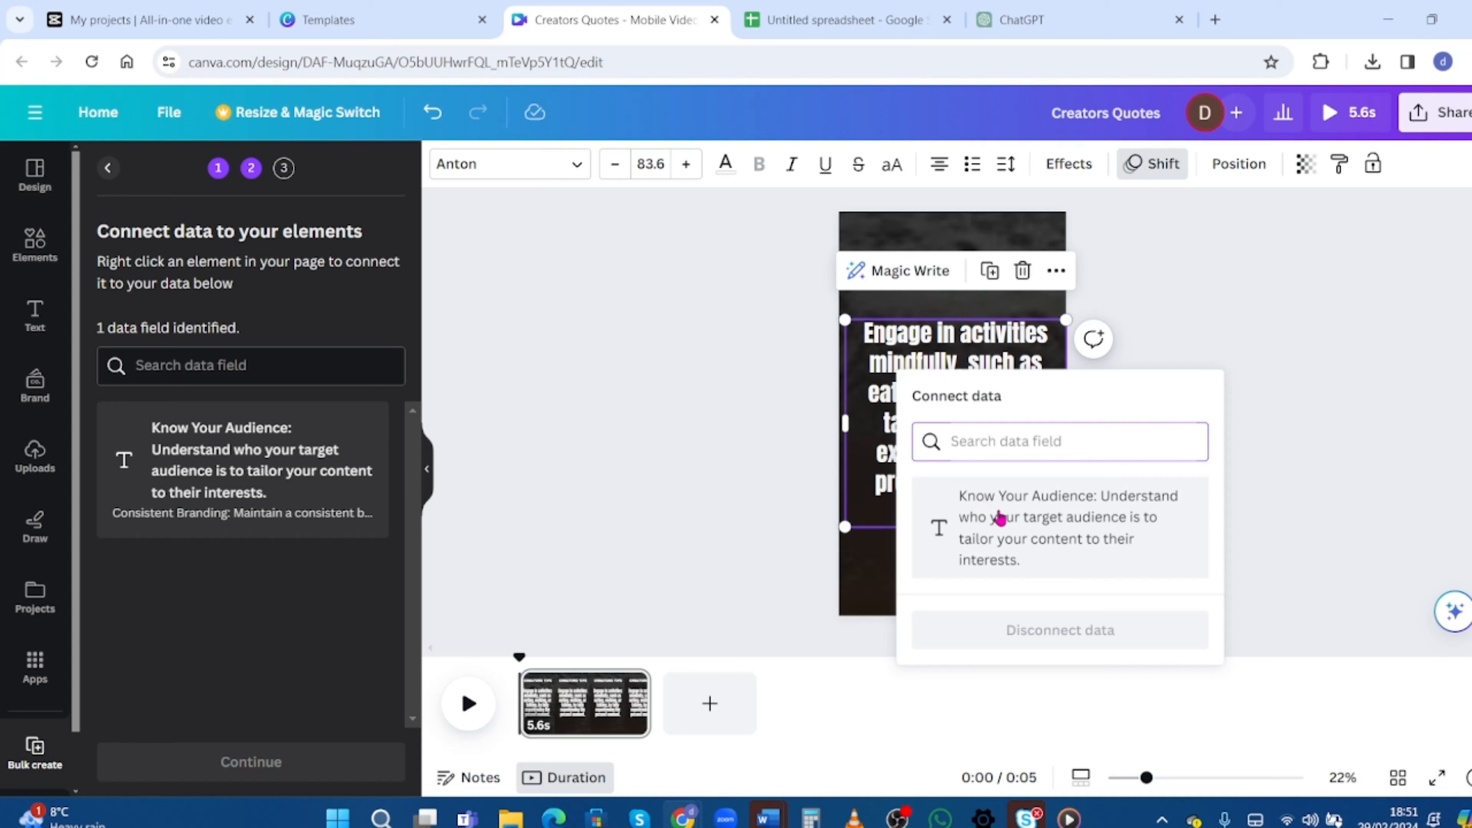
Connect the body text to the "Know Your Audience" data field
{"action": "left_click", "coordinate": [996, 533]}
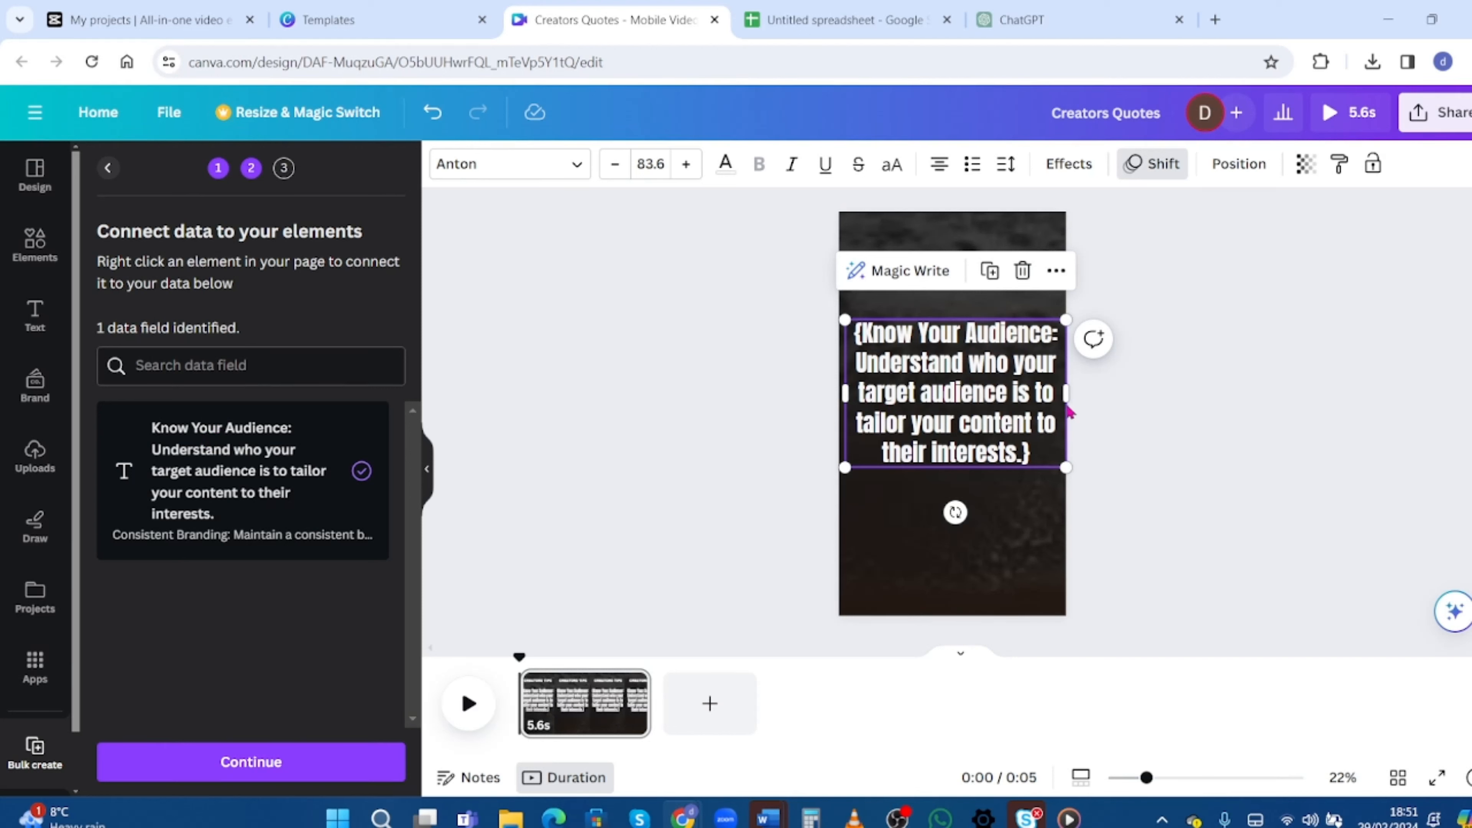
Finish connecting the page's text to the data and proceed to the Apply data stage
{"action": "left_click", "coordinate": [908, 558]}
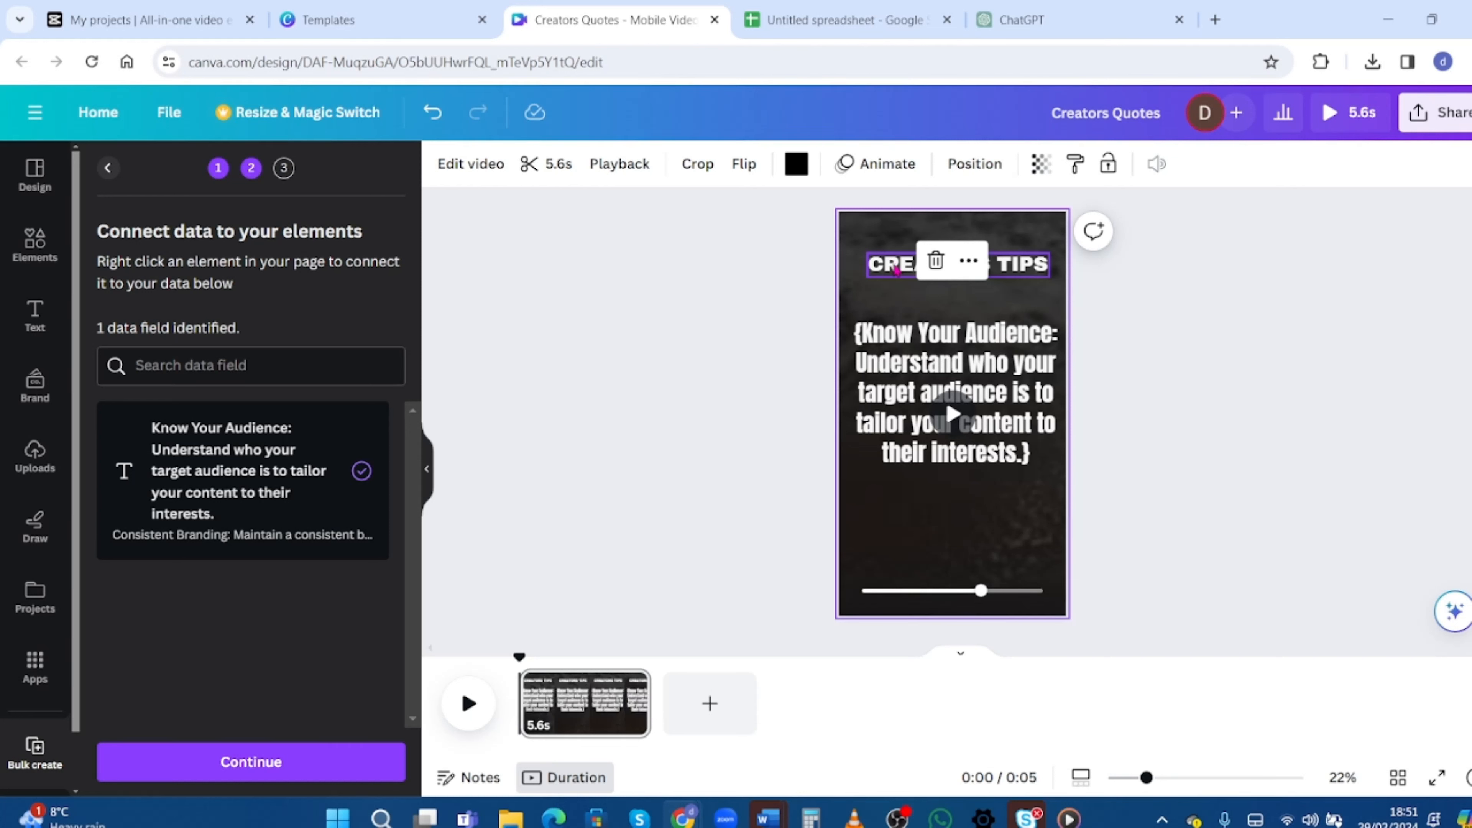
{"action": "left_click", "coordinate": [897, 270]}
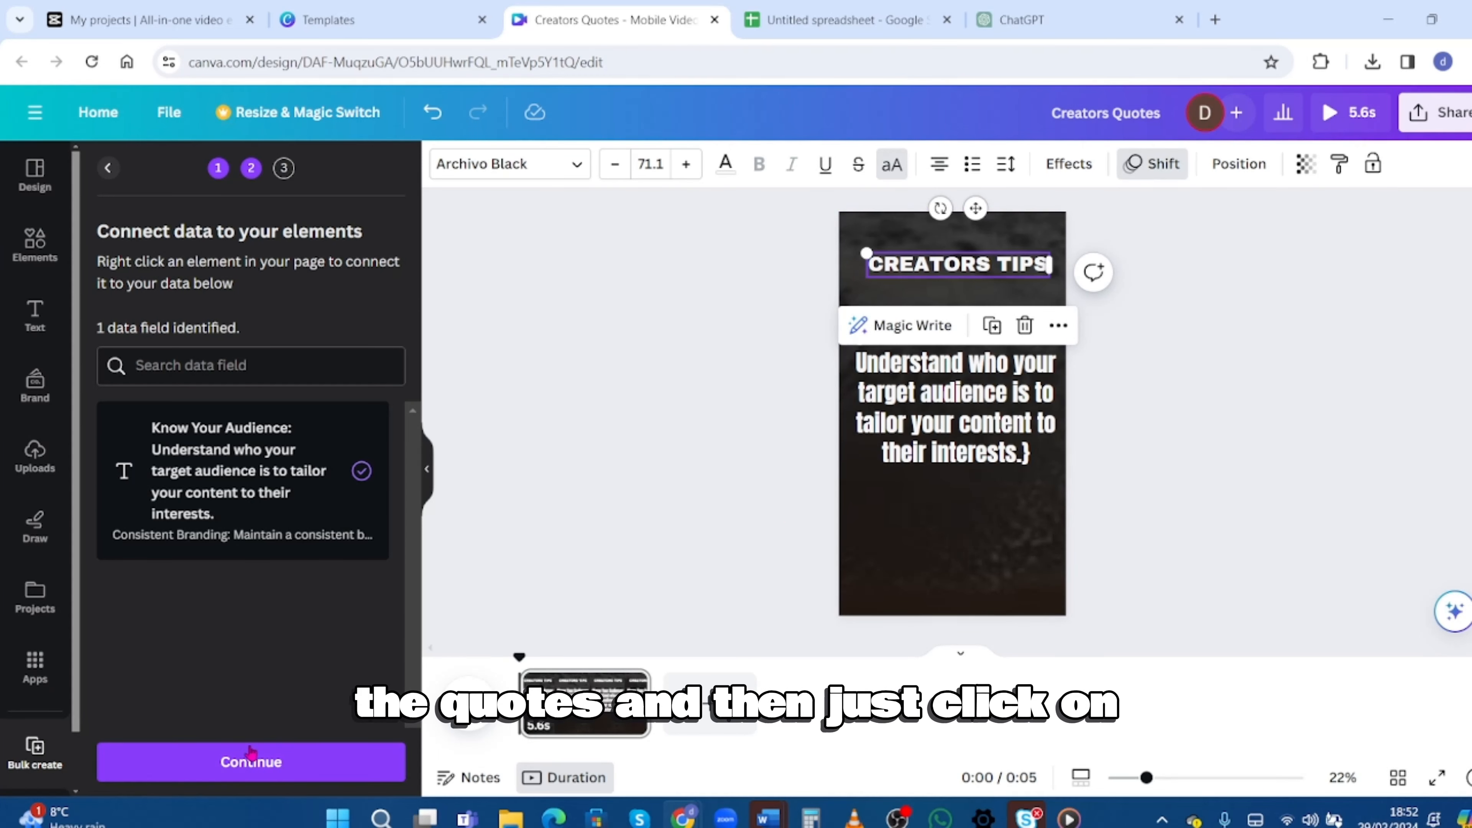
{"action": "left_click", "coordinate": [235, 771]}
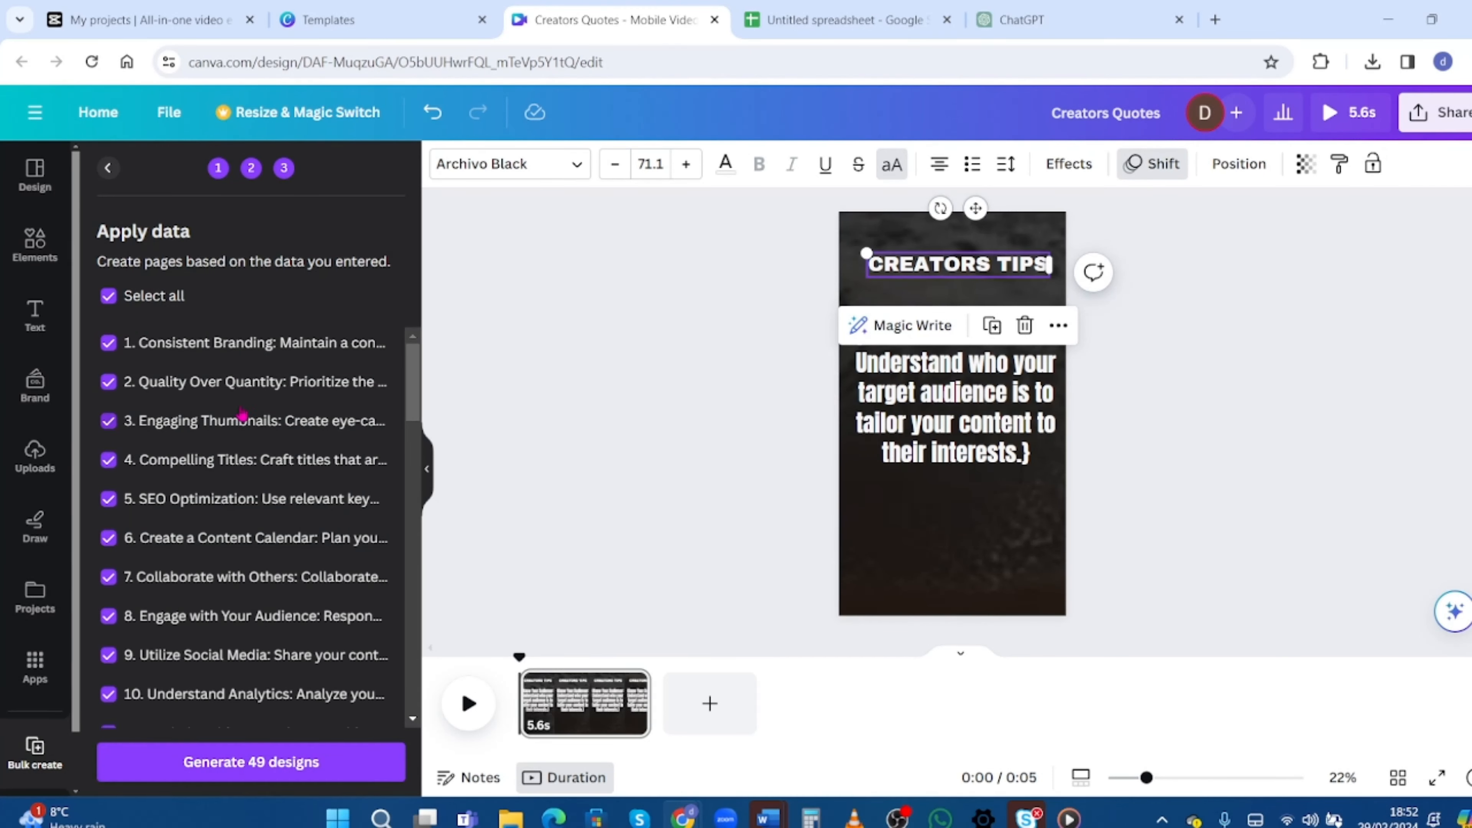
Review the full list of creator tips with all entries selected, and generate the 49 designs from them
{"action": "scroll", "coordinate": [242, 414], "scroll_direction": "down", "scroll_amount": 20}
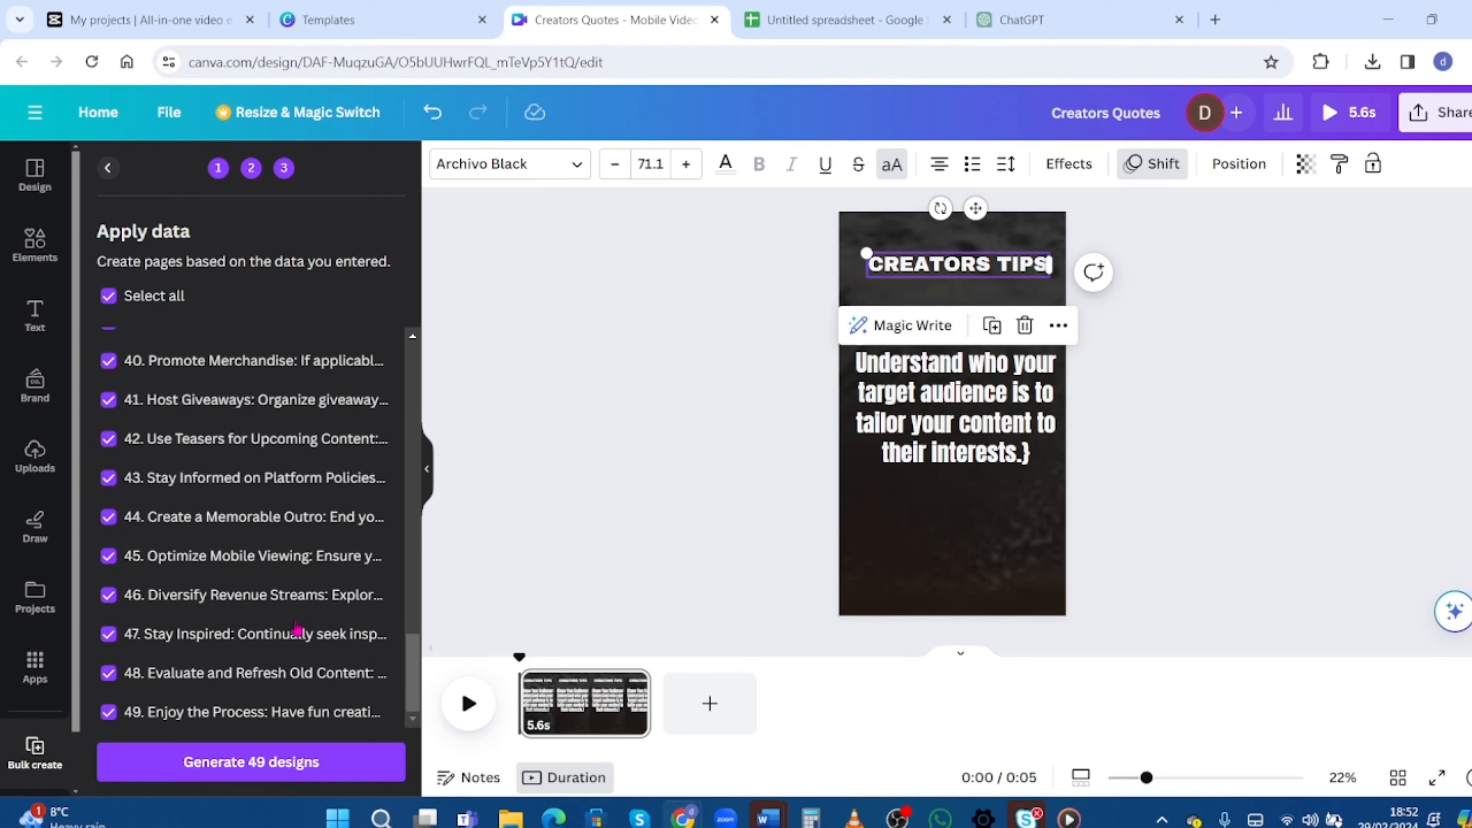
{"action": "scroll", "coordinate": [293, 634], "scroll_direction": "up", "scroll_amount": 20}
{"action": "scroll", "coordinate": [291, 640], "scroll_direction": "down", "scroll_amount": 1}
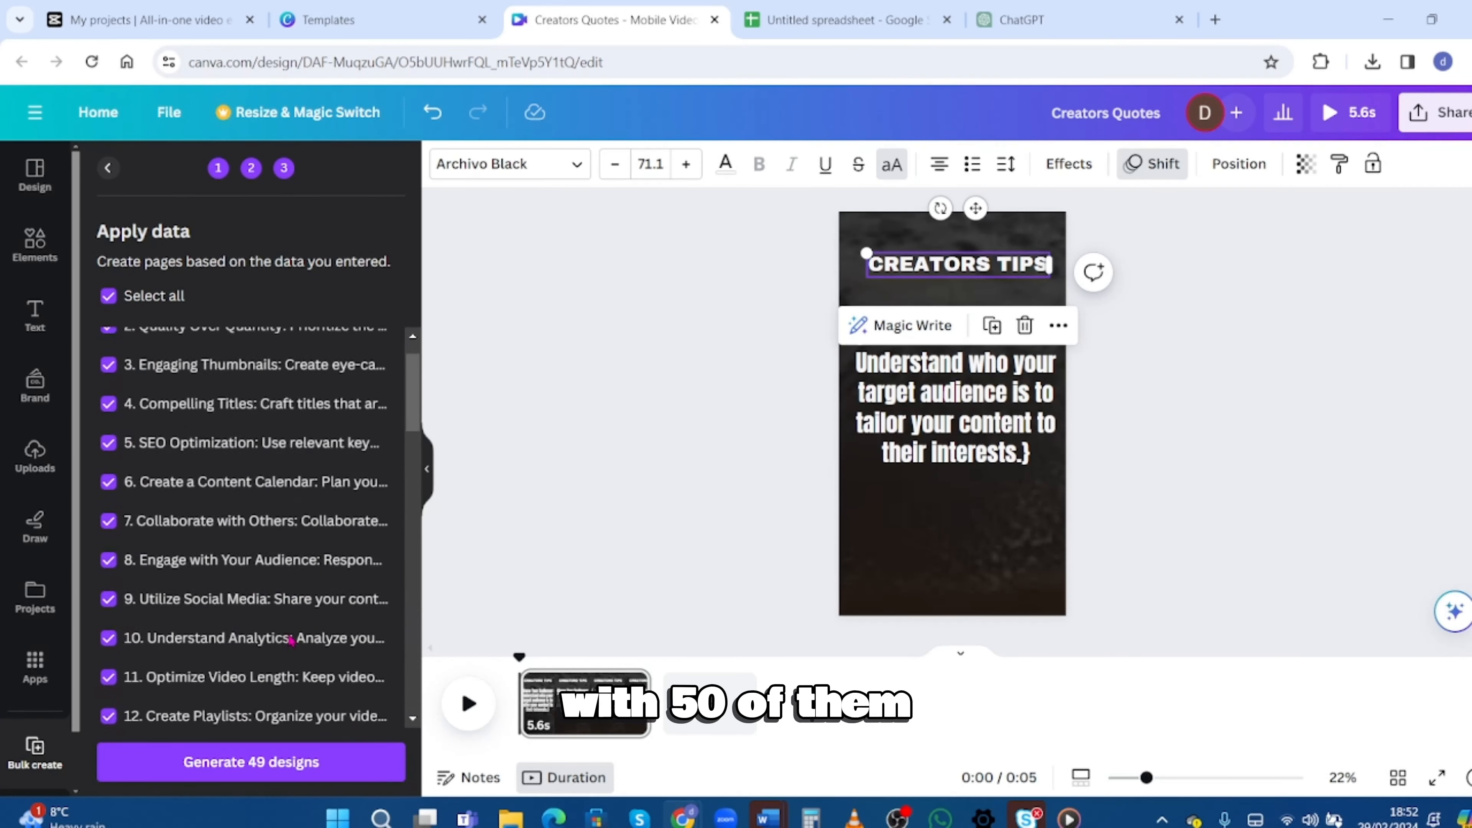
{"action": "scroll", "coordinate": [291, 639], "scroll_direction": "down", "scroll_amount": 18}
{"action": "scroll", "coordinate": [279, 667], "scroll_direction": "up", "scroll_amount": 20}
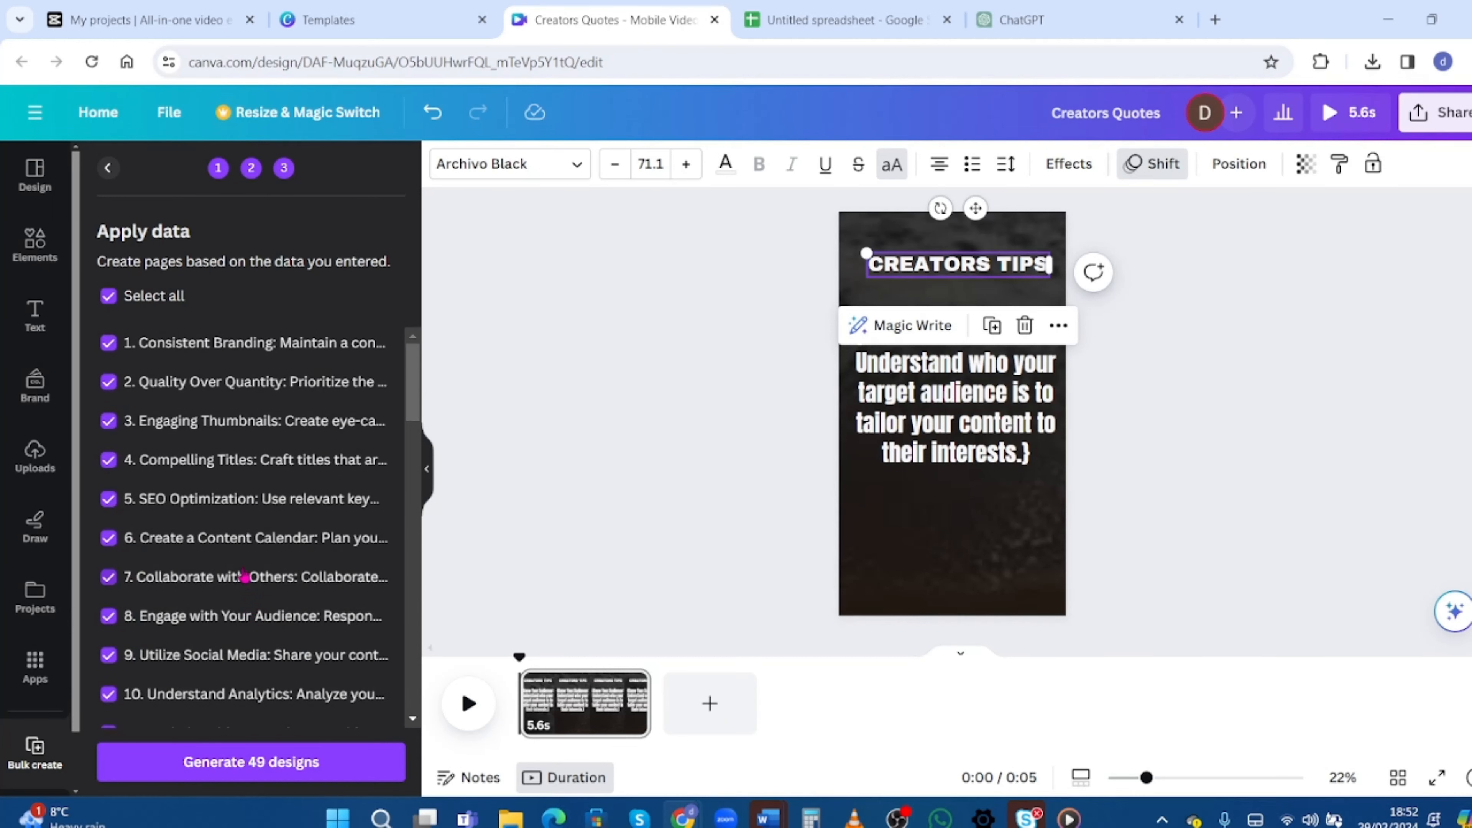
{"action": "scroll", "coordinate": [244, 574], "scroll_direction": "down", "scroll_amount": 17}
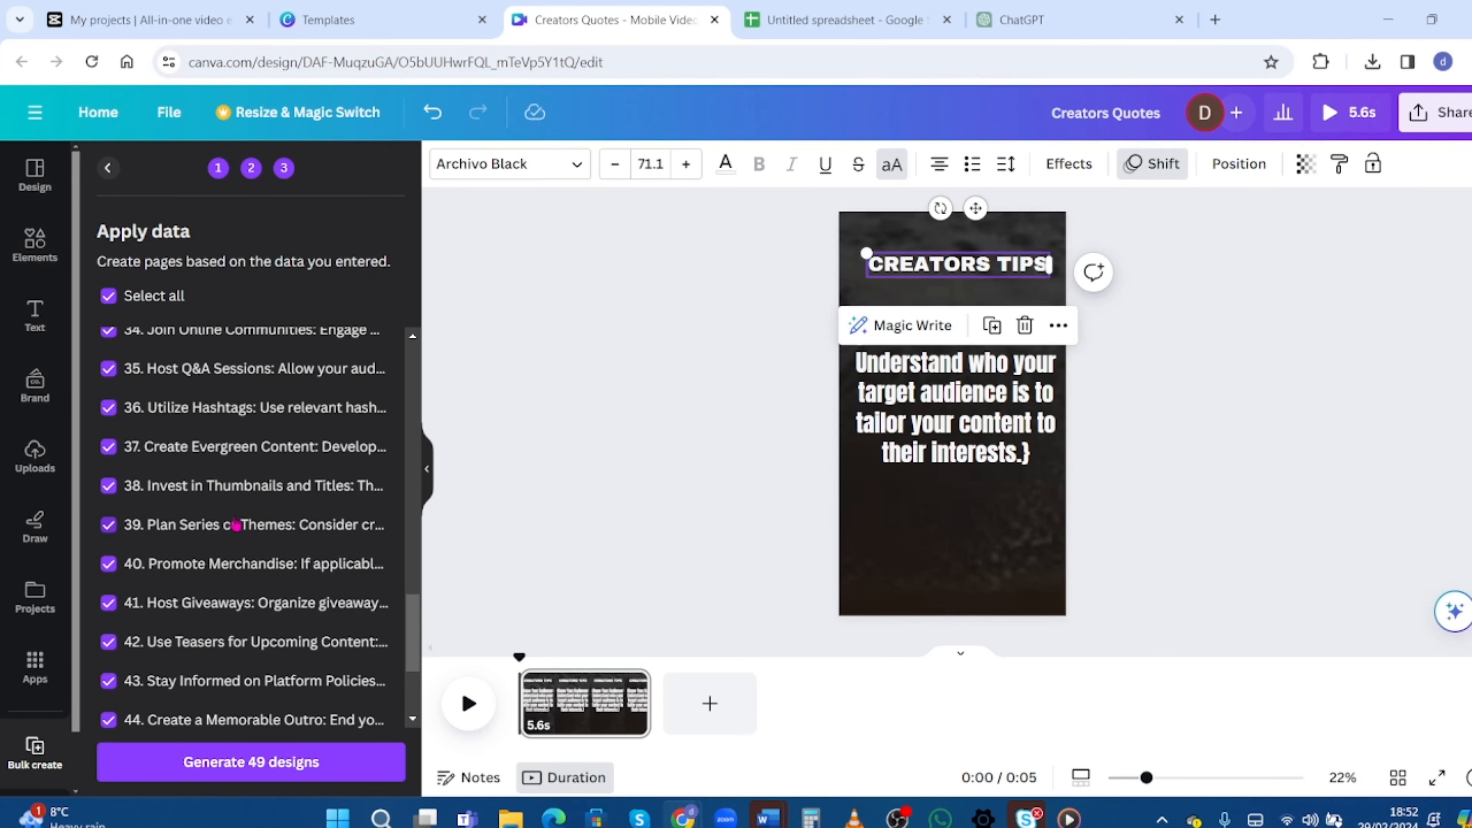
{"action": "left_click", "coordinate": [251, 761]}
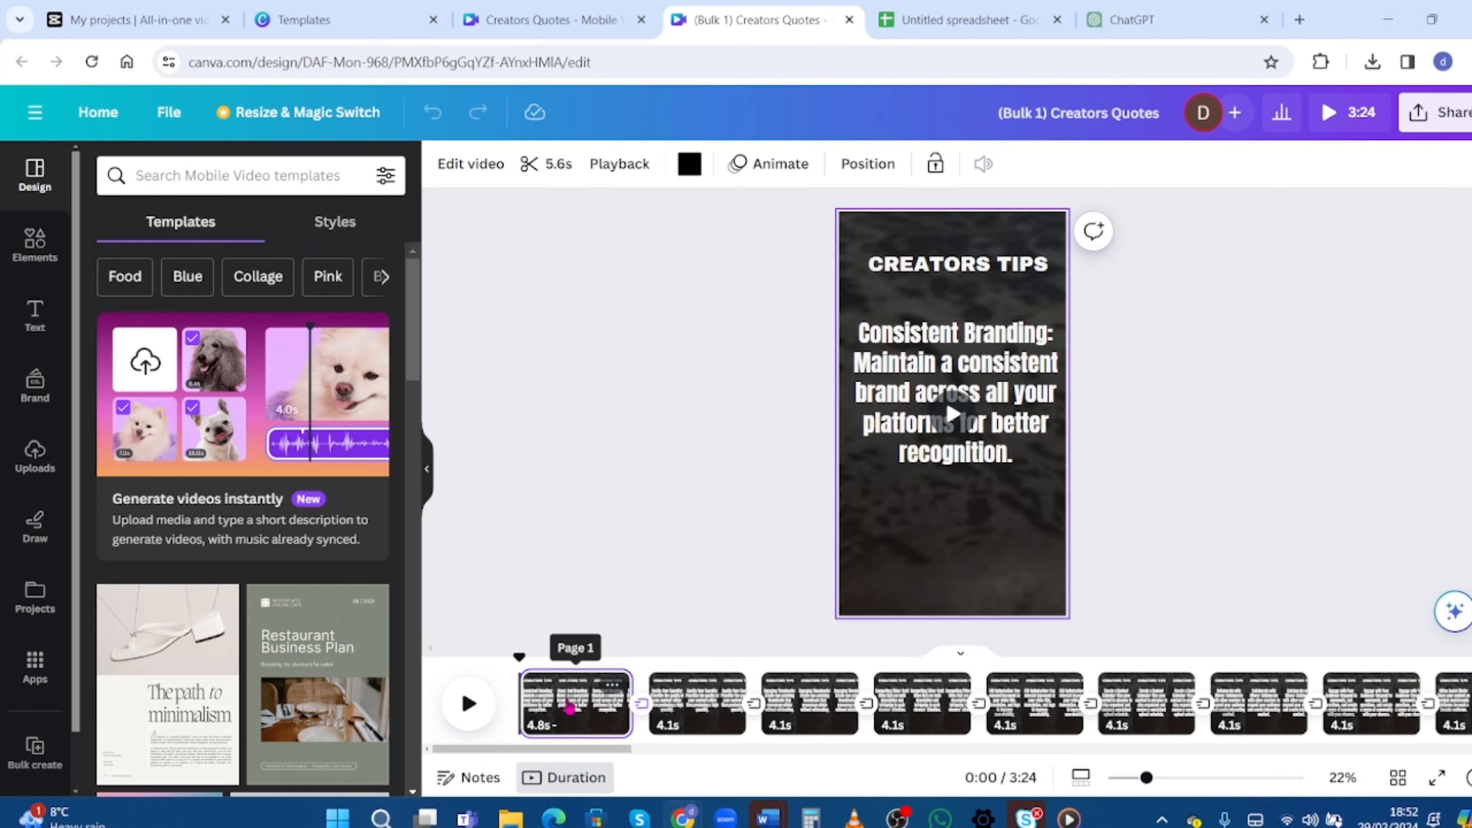
Play the generated (Bulk 1) Creators Quotes video and look through its pages along the timeline
{"action": "key", "text": "space"}
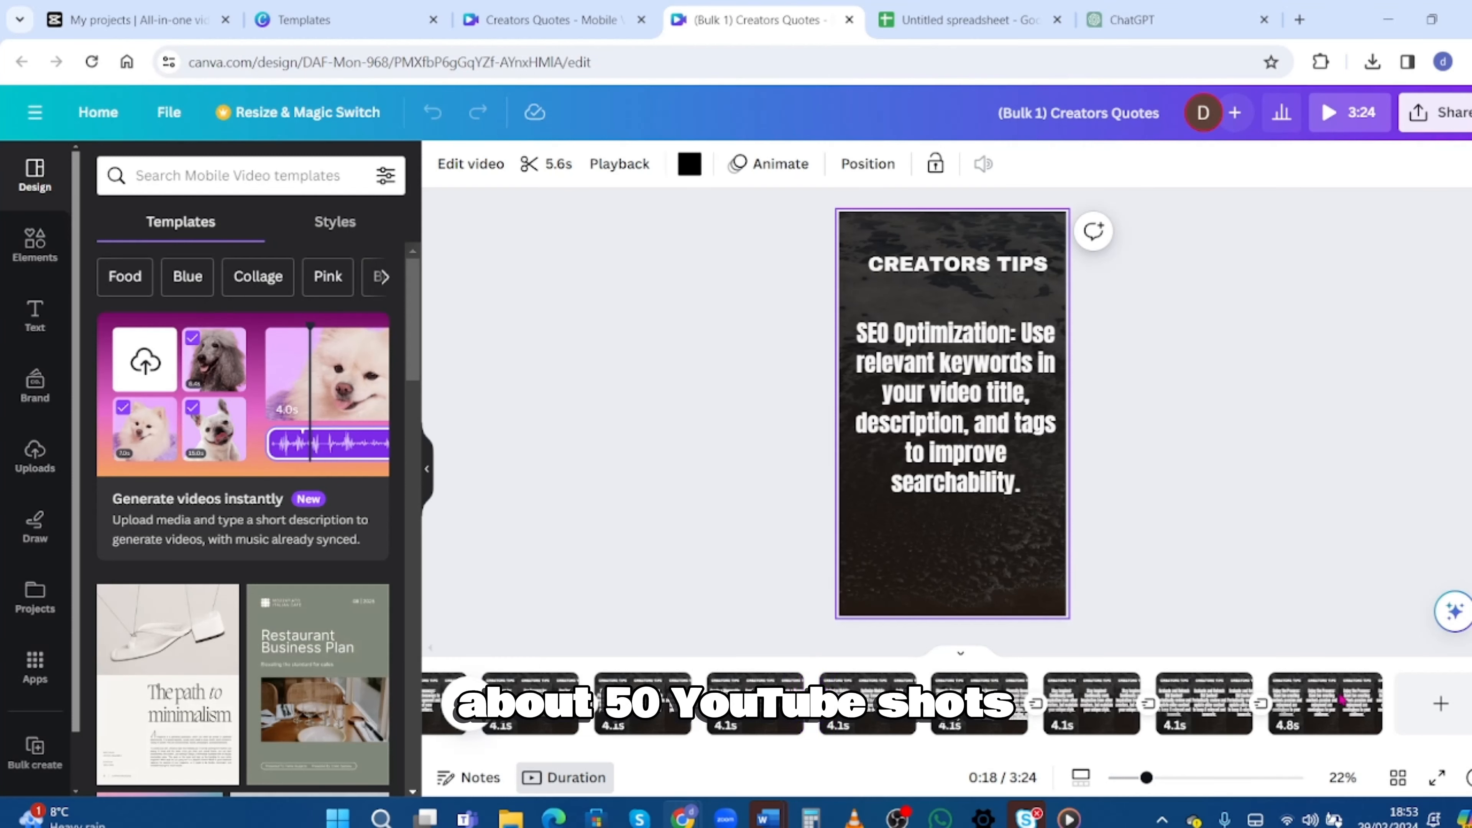
{"action": "left_click_drag", "start_coordinate": [1343, 753], "coordinate": [1135, 754]}
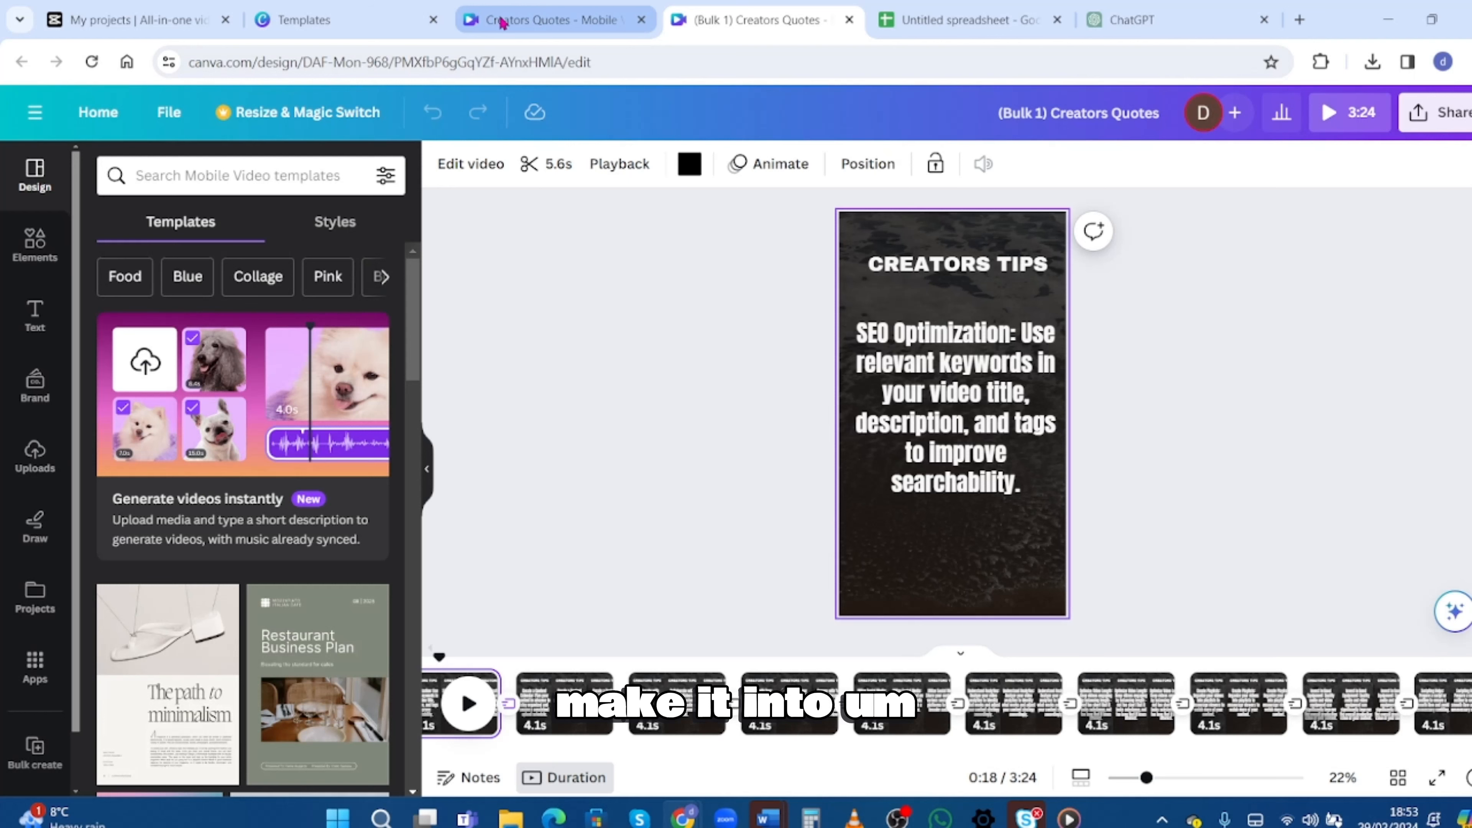
{"action": "mouse_move", "coordinate": [501, 22]}
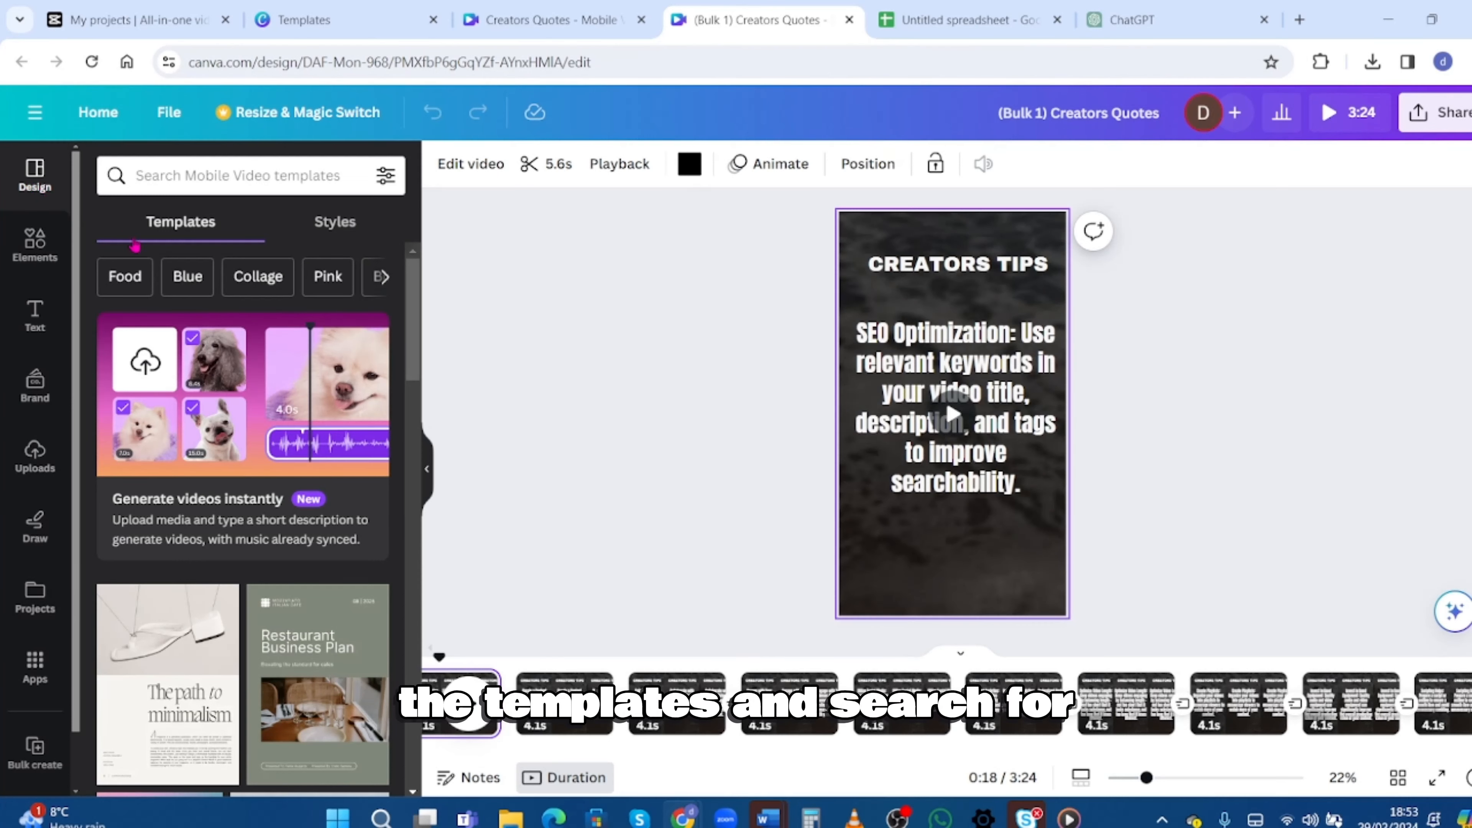
Search the mobile video templates using the suggested term "Instagram Posts"
{"action": "left_click", "coordinate": [194, 177]}
{"action": "type", "text": "ins"}
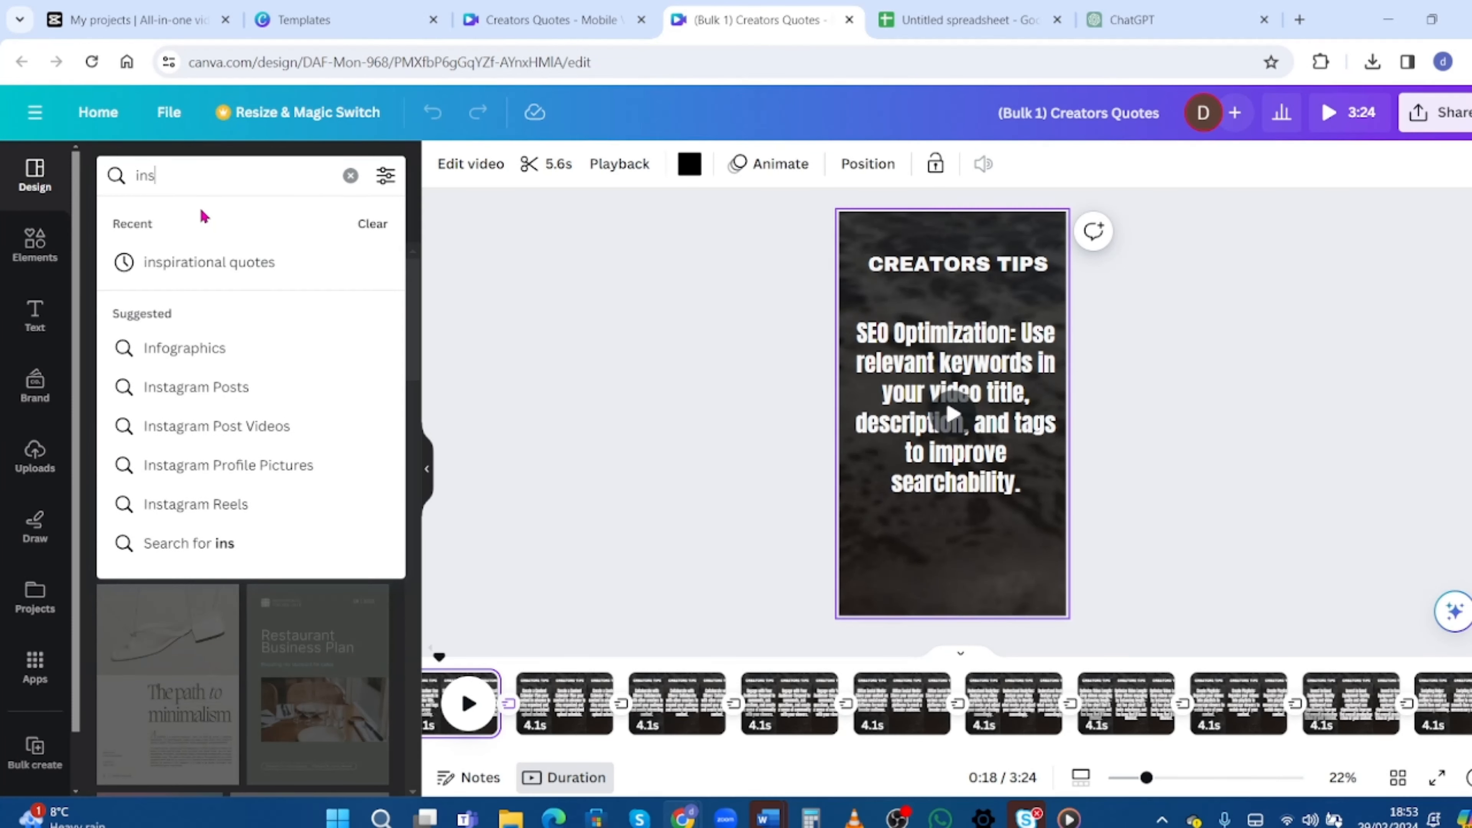
{"action": "left_click", "coordinate": [230, 388]}
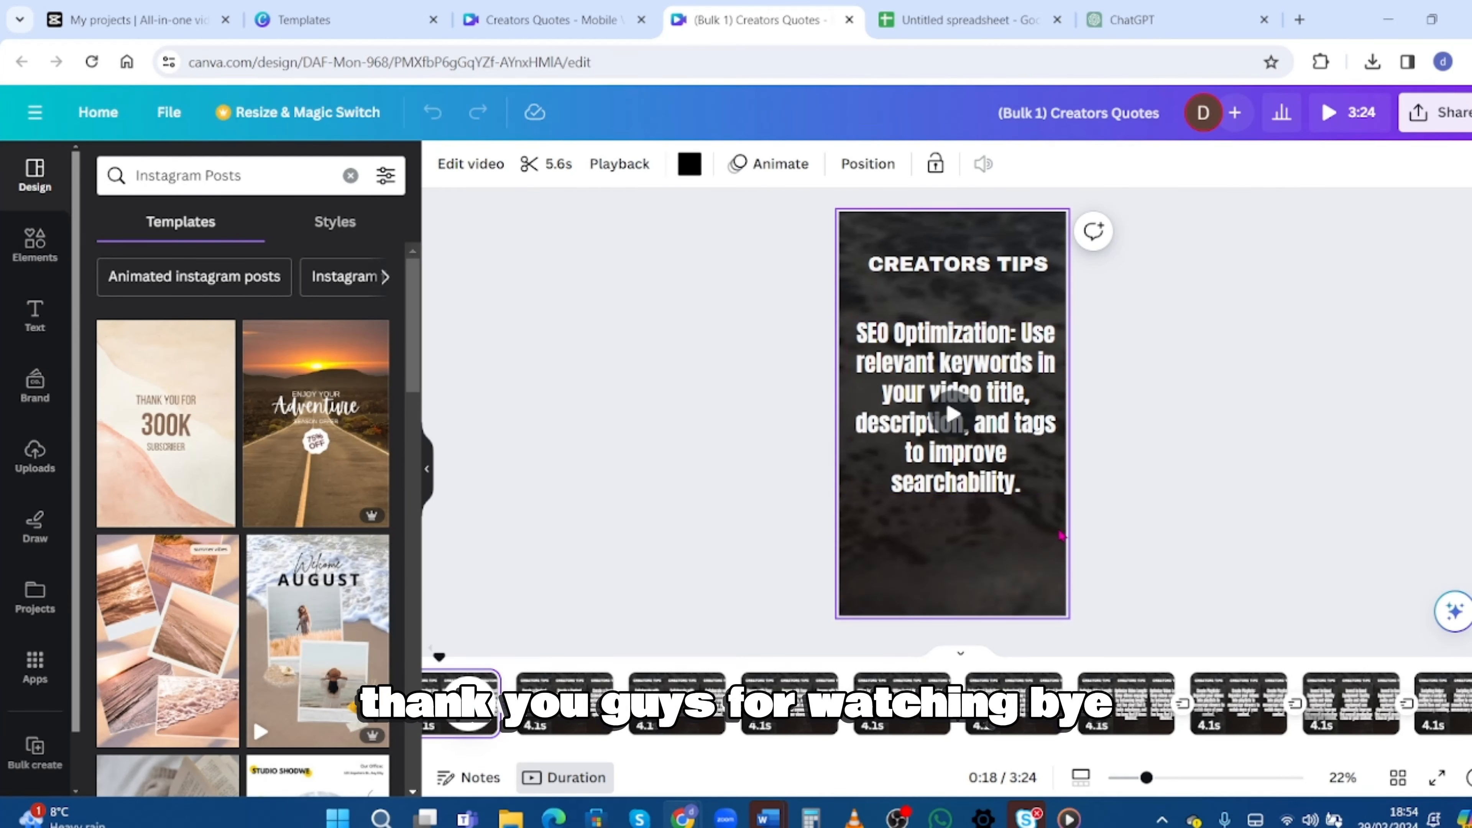
{"action": "mouse_move", "coordinate": [896, 817]}
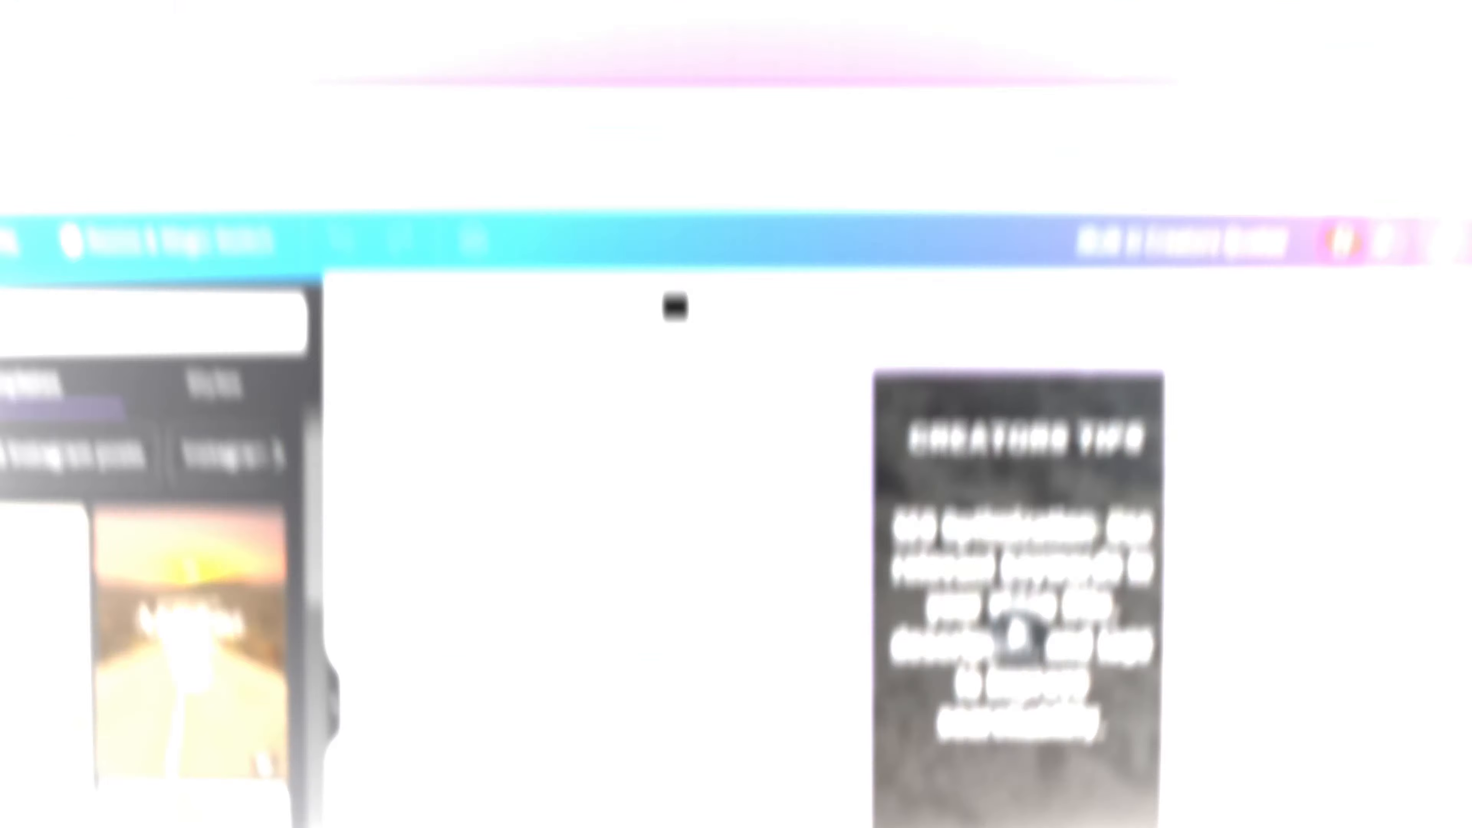